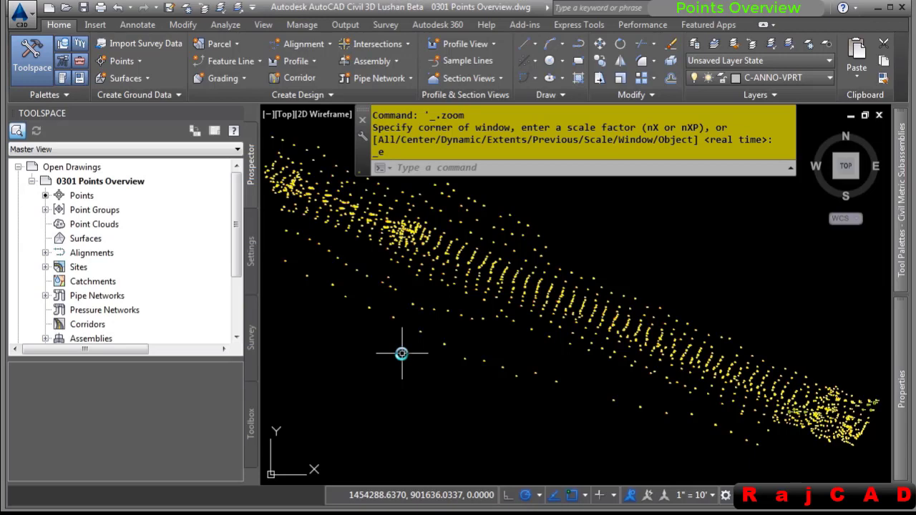
- Zoom in on the 24" CONIF tree point and browse the drawing's list of points
scroll(788, 408, up, 10)
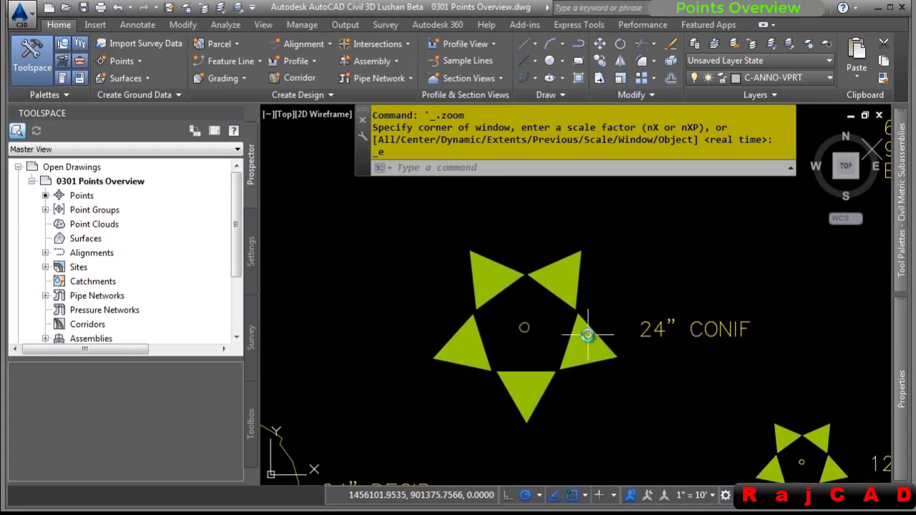
mouse_move(594, 329)
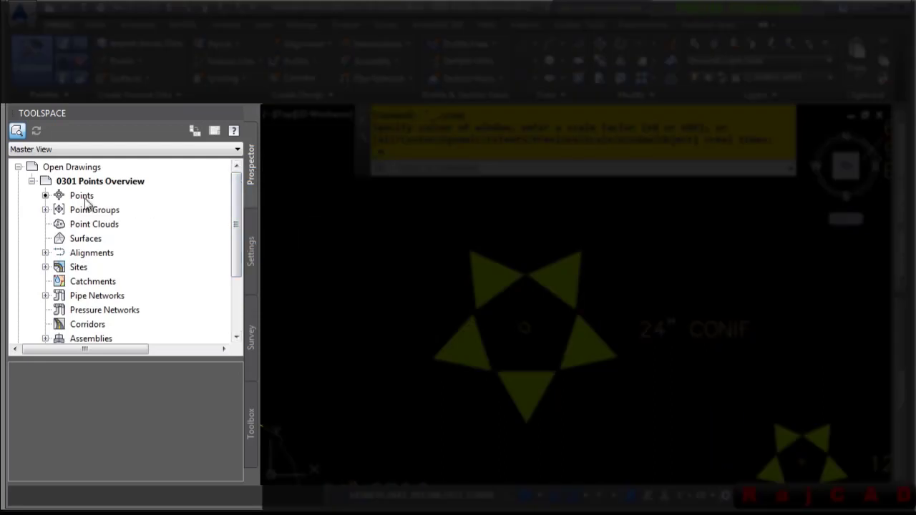
click(84, 199)
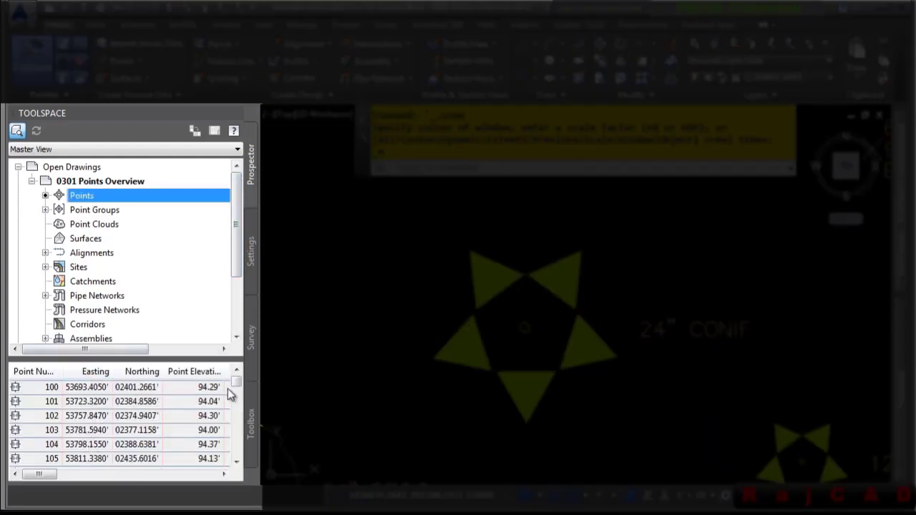
drag(230, 393, 244, 448)
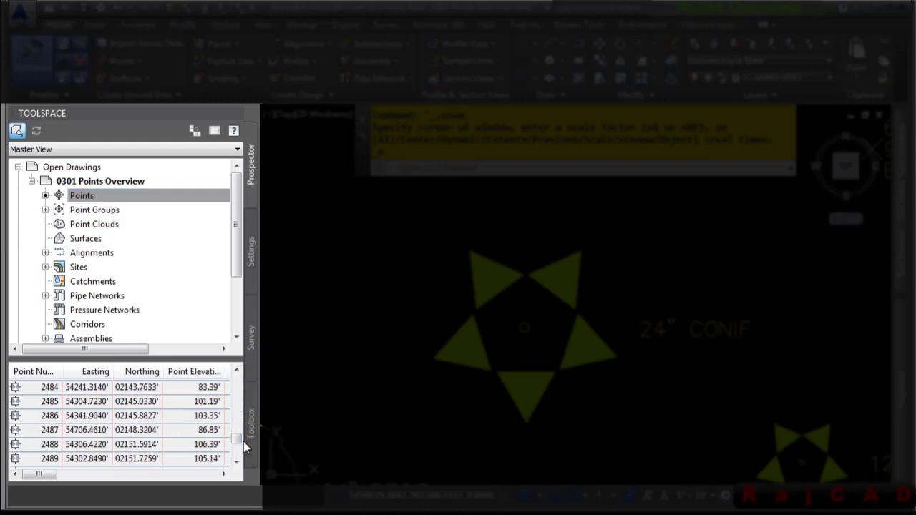
- Browse the point styles available in the drawing's point settings
click(255, 263)
drag(182, 318, 187, 361)
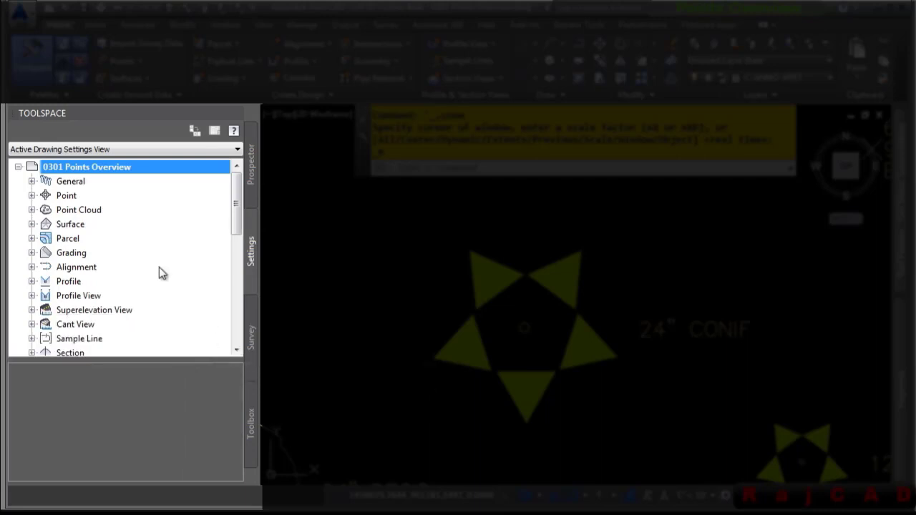
click(32, 195)
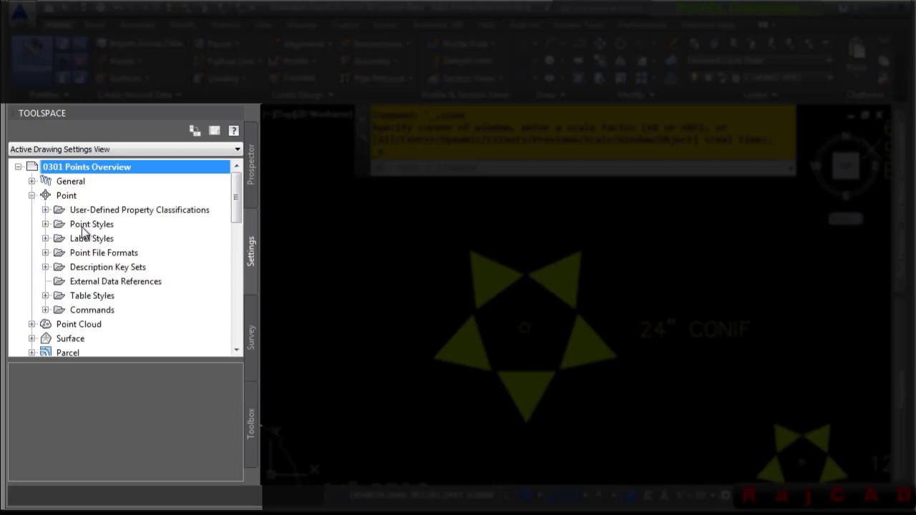
click(45, 224)
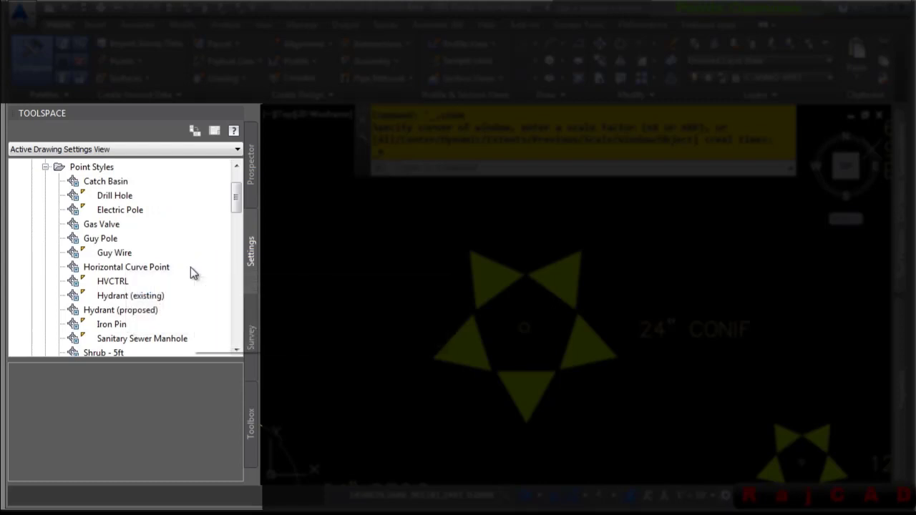
scroll(190, 268, down, 3)
scroll(185, 271, down, 2)
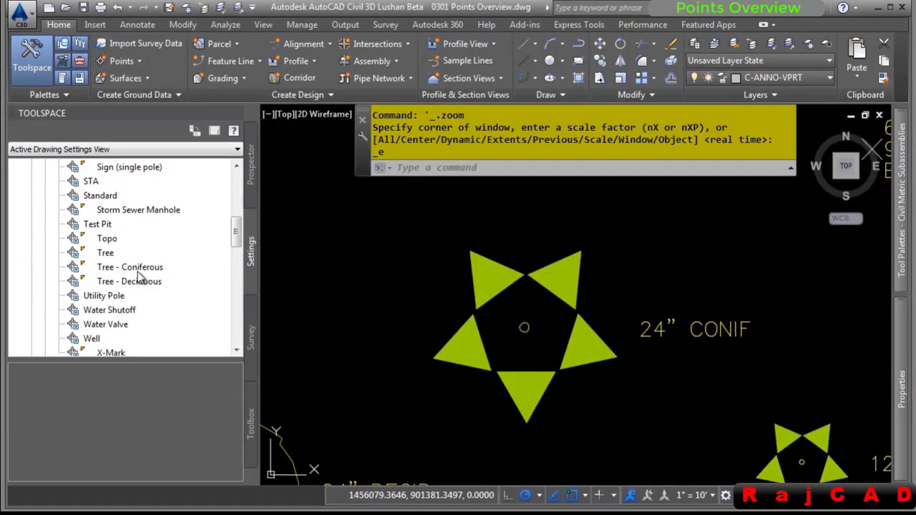
- Review the marker, 3D geometry and display settings of the Tree - Coniferous point style, including its view directions, without saving changes
double_click(132, 267)
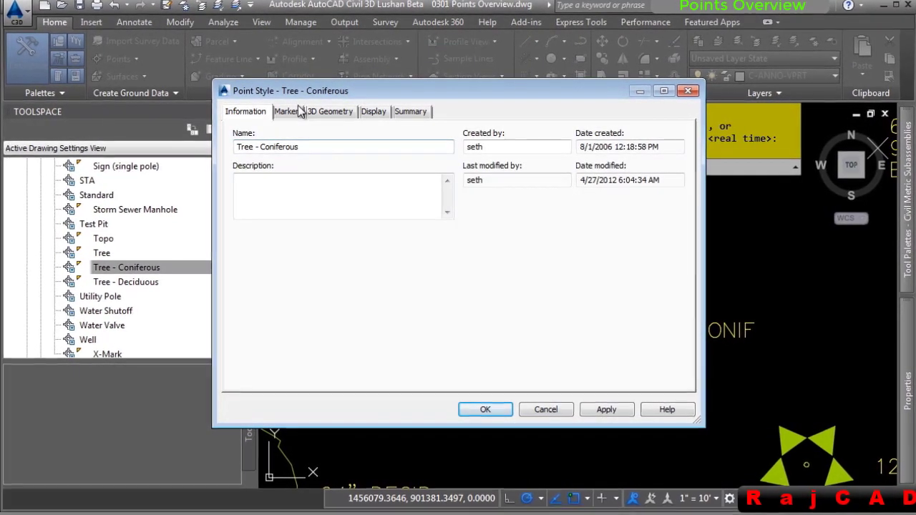
click(287, 112)
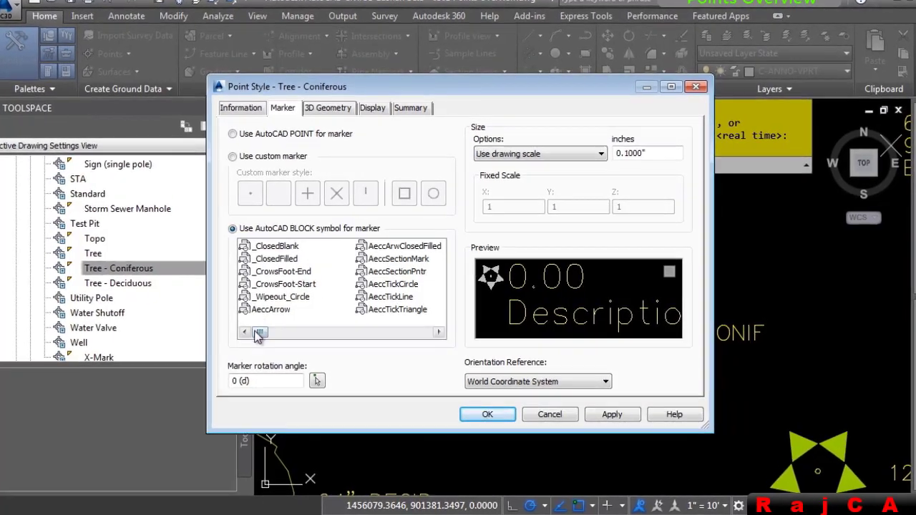
mouse_move(261, 331)
mouse_down()
mouse_move(354, 333)
mouse_move(343, 333)
mouse_up()
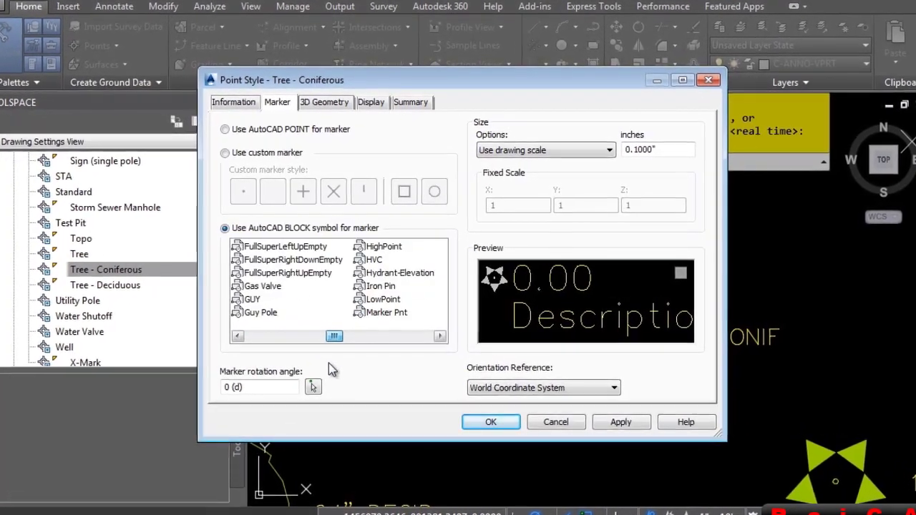
click(335, 105)
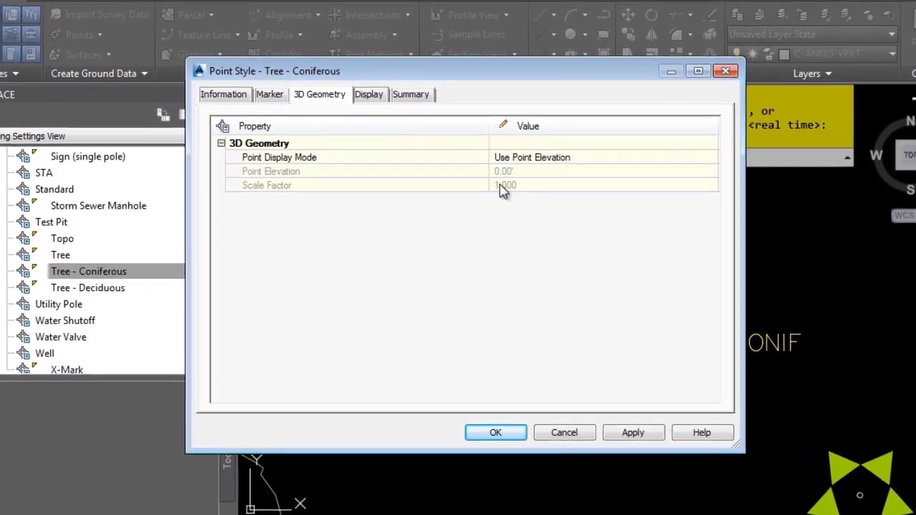
click(367, 100)
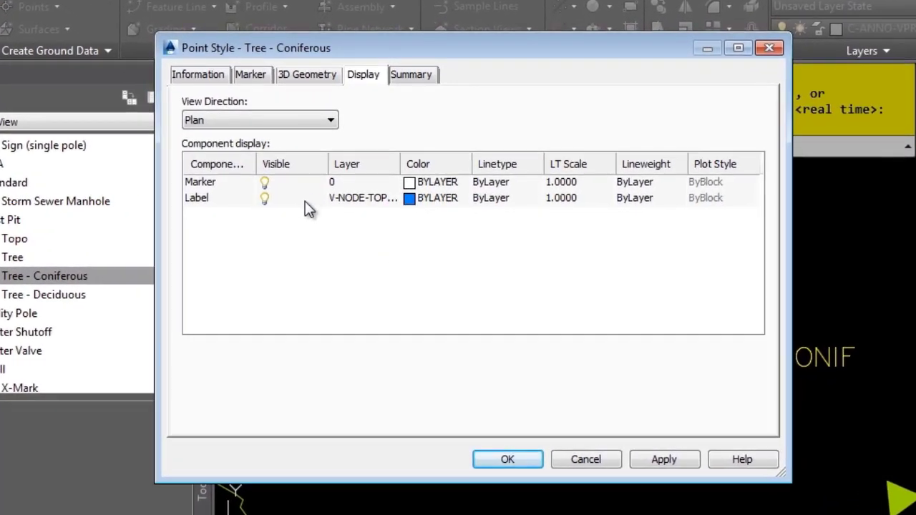
click(295, 115)
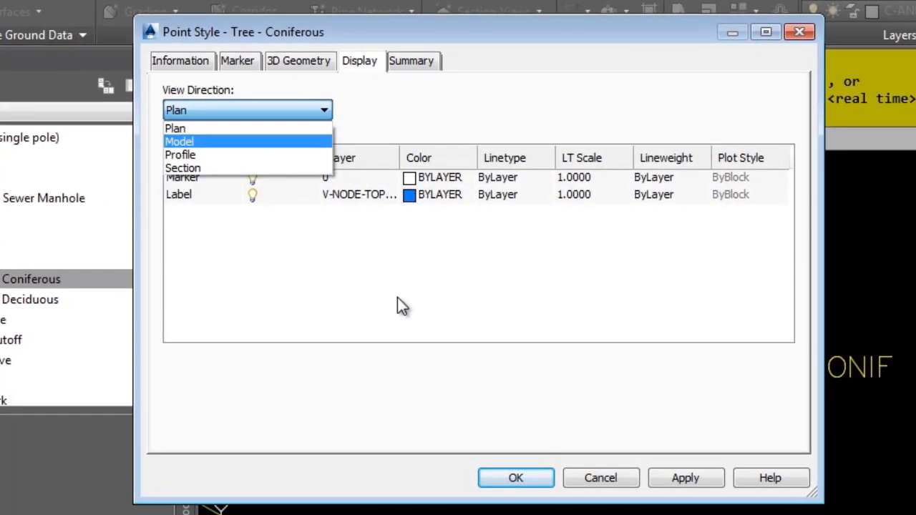
click(398, 298)
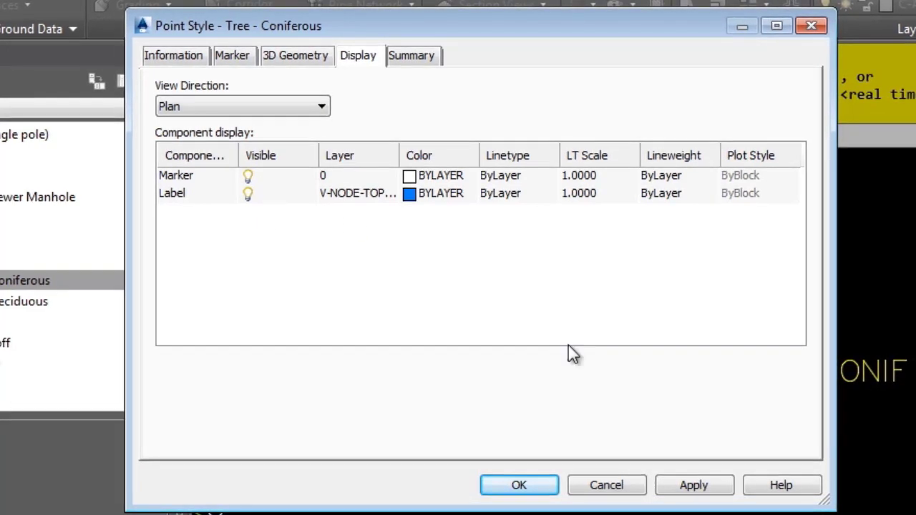
click(605, 489)
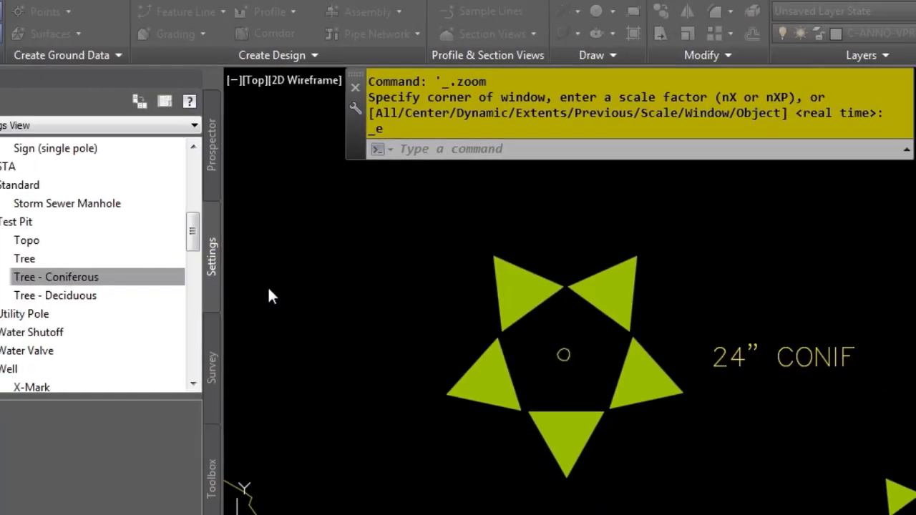
- List the point label styles and check the details of Point#-Elevation-Description
drag(255, 236, 259, 266)
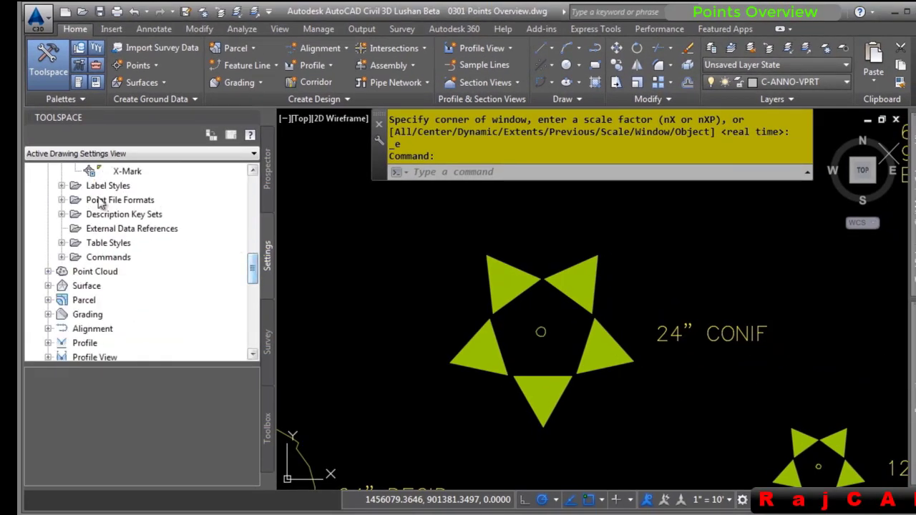
click(61, 186)
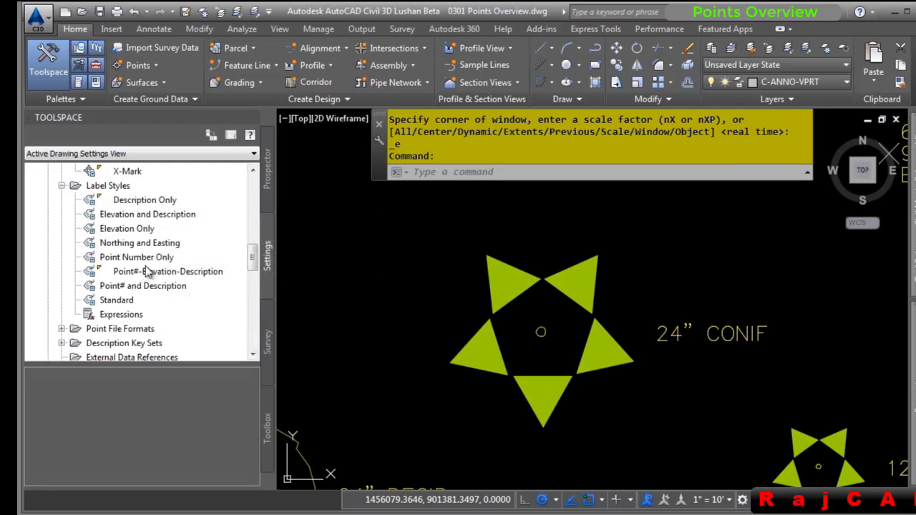
mouse_move(148, 272)
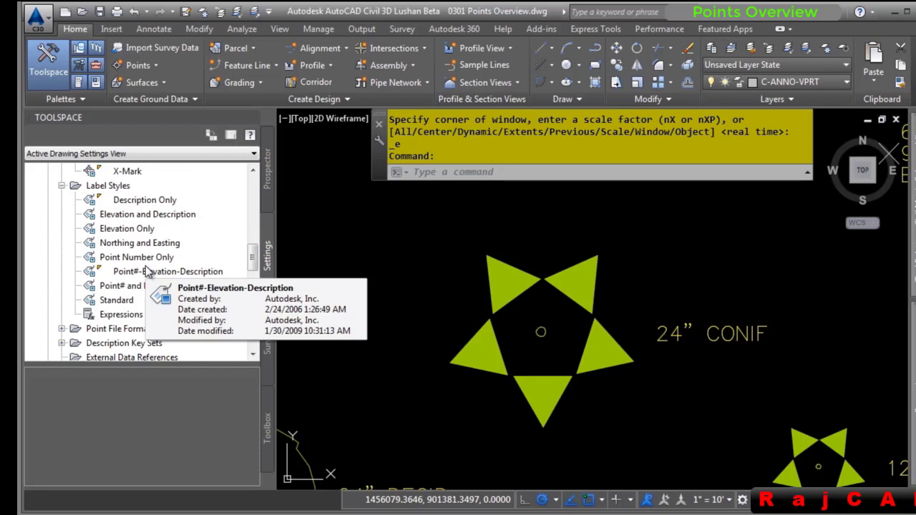
- Collapse the point styles, the label styles and the whole Point settings collection
scroll(147, 272, up, 6)
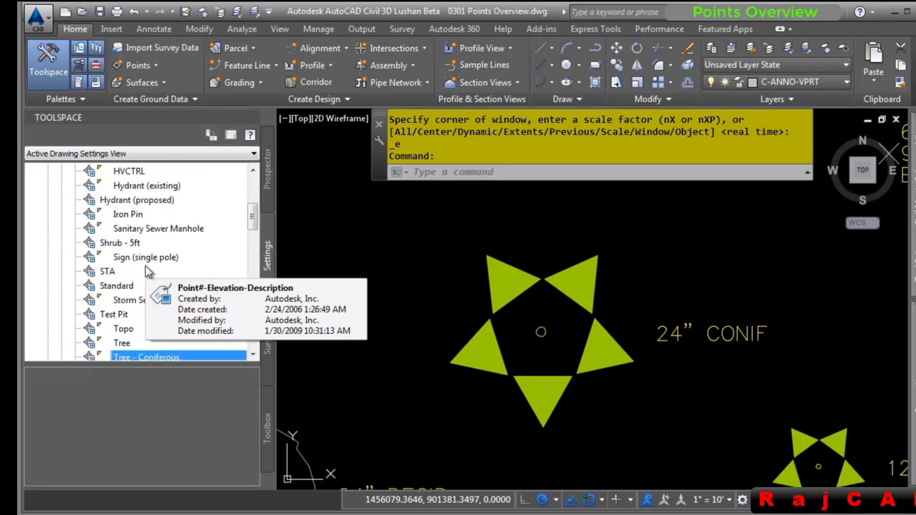
scroll(147, 273, up, 4)
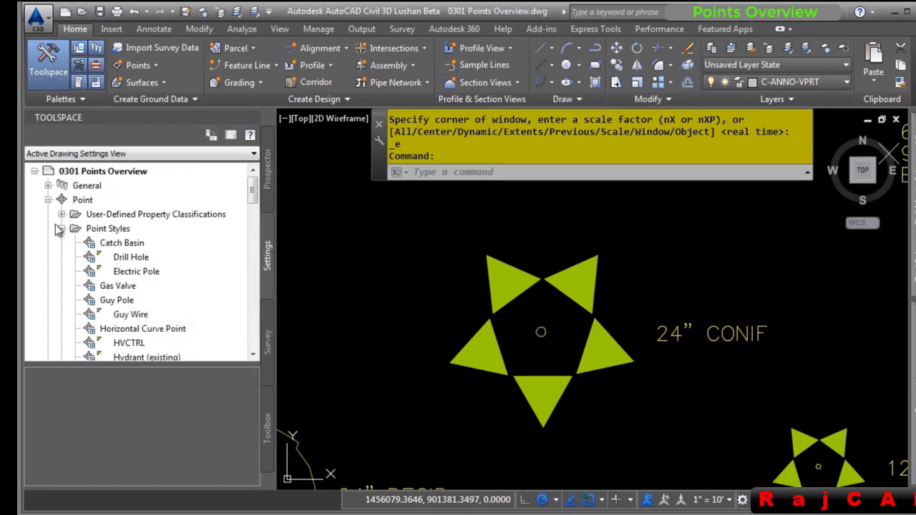
click(62, 229)
click(61, 244)
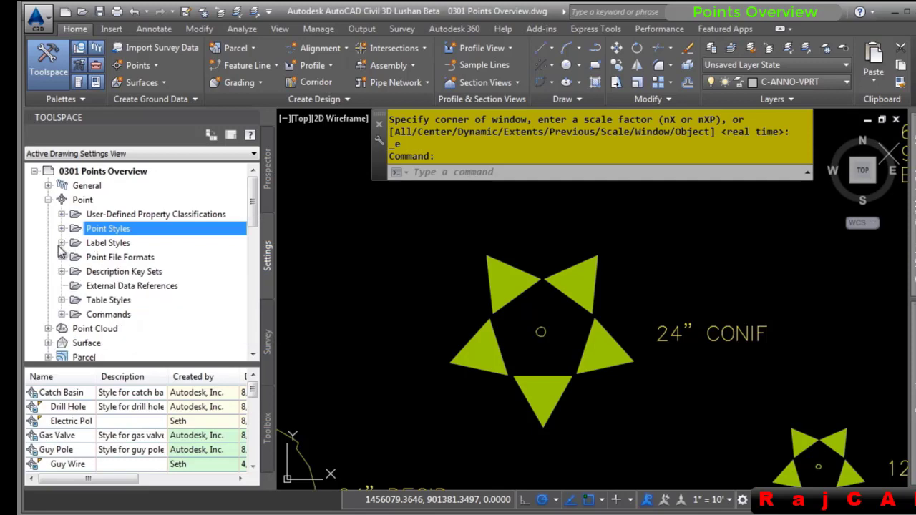
click(47, 200)
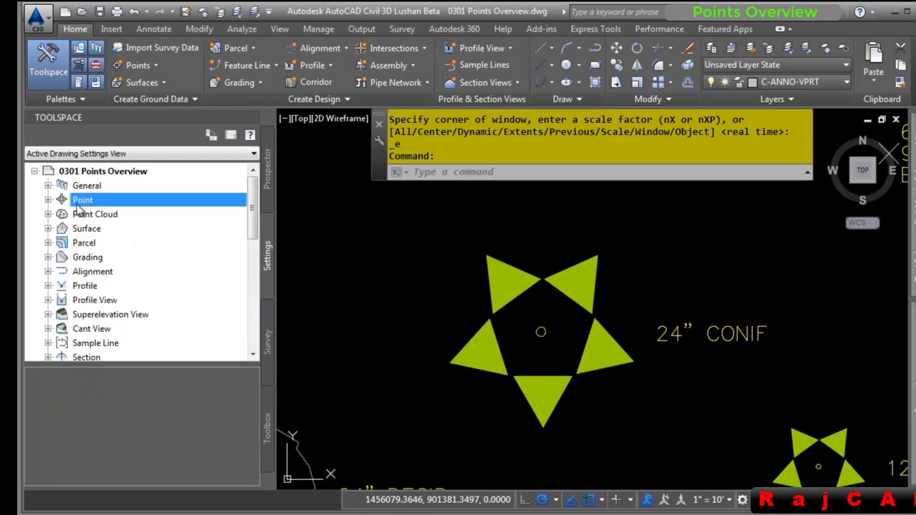
- Review the default styles, default name format and update points options in the Point feature settings, and close them
right_click(84, 204)
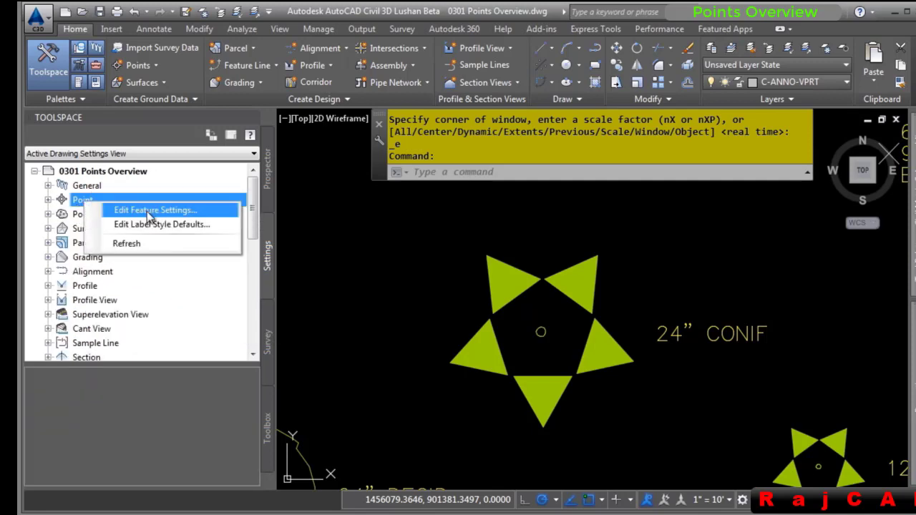
click(168, 208)
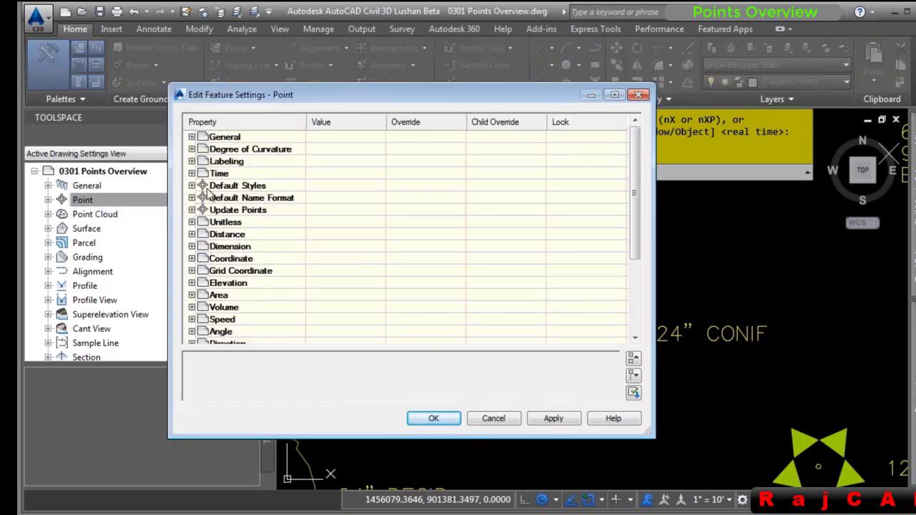
click(191, 186)
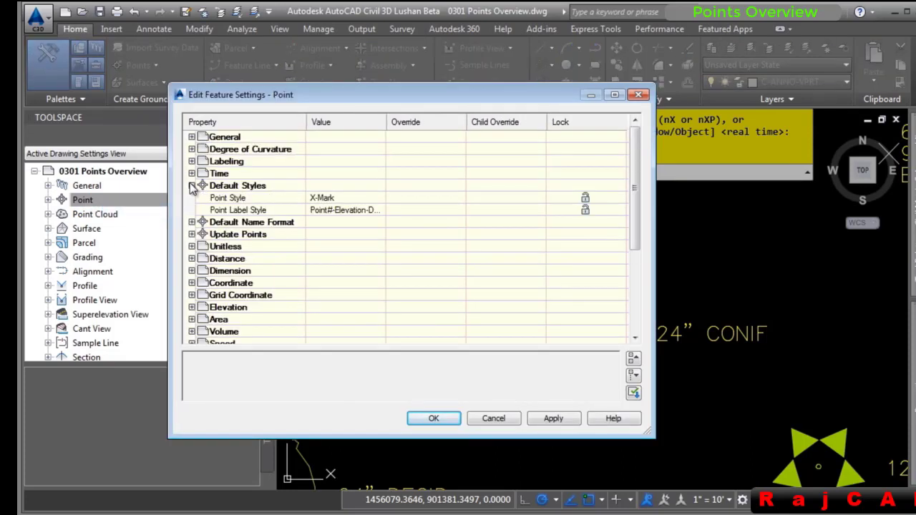
click(192, 222)
scroll(200, 232, down, 1)
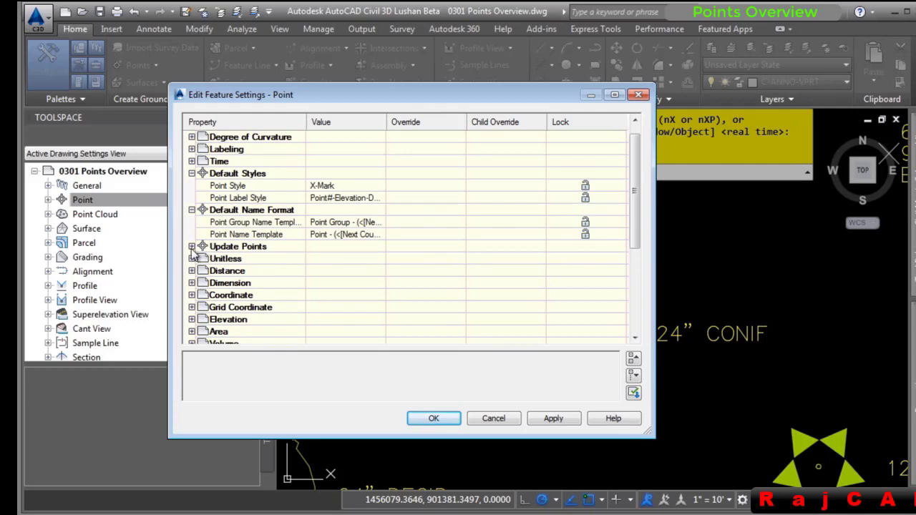
click(191, 246)
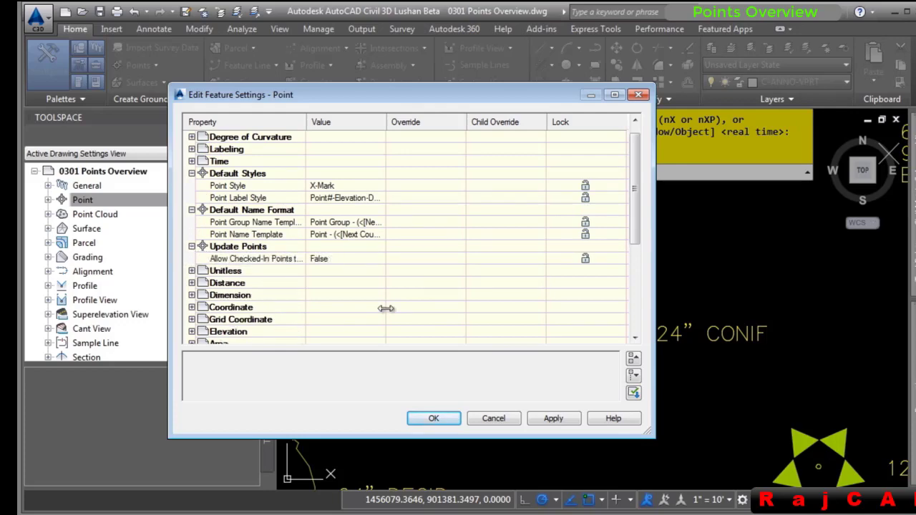
click(435, 421)
- Examine the default layer and points creation options in the CreatePoints command settings
click(48, 200)
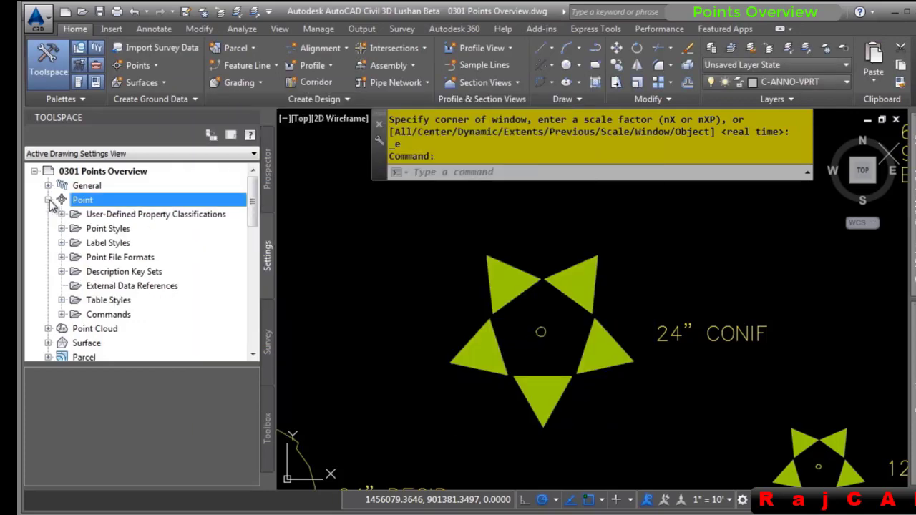
click(63, 314)
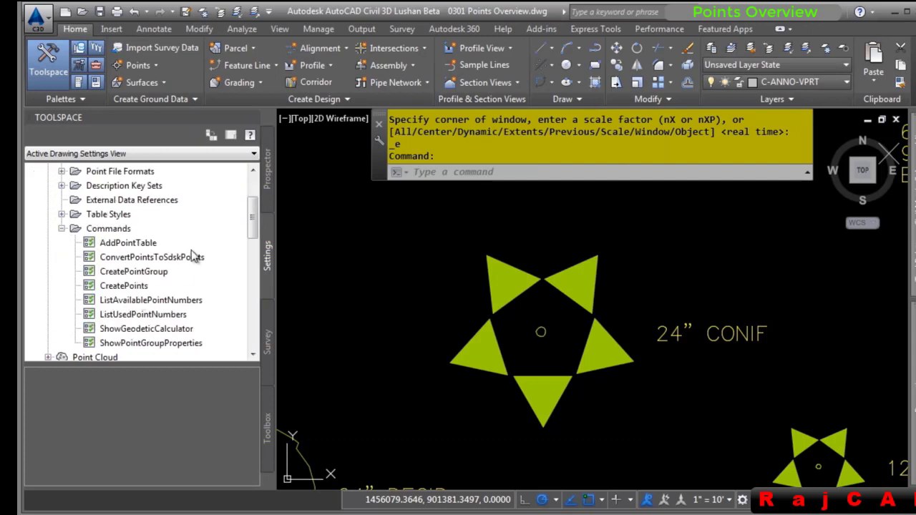
click(144, 287)
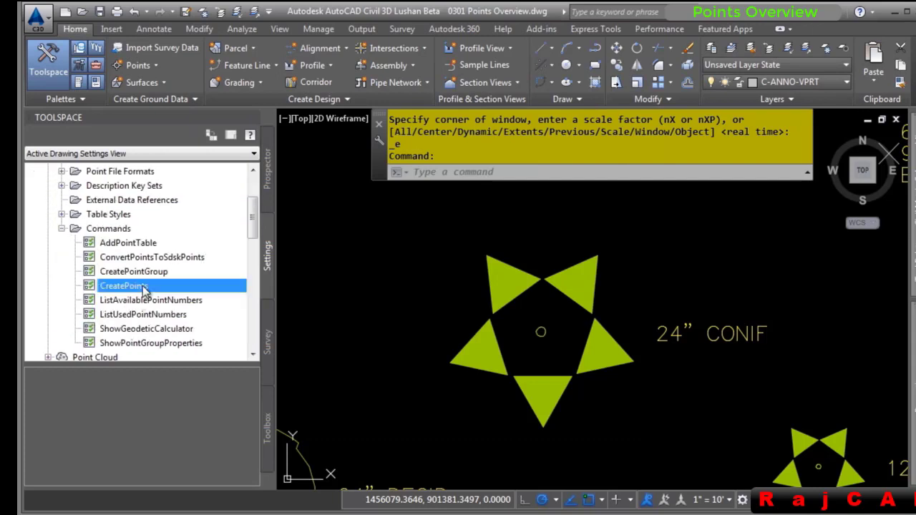
right_click(145, 288)
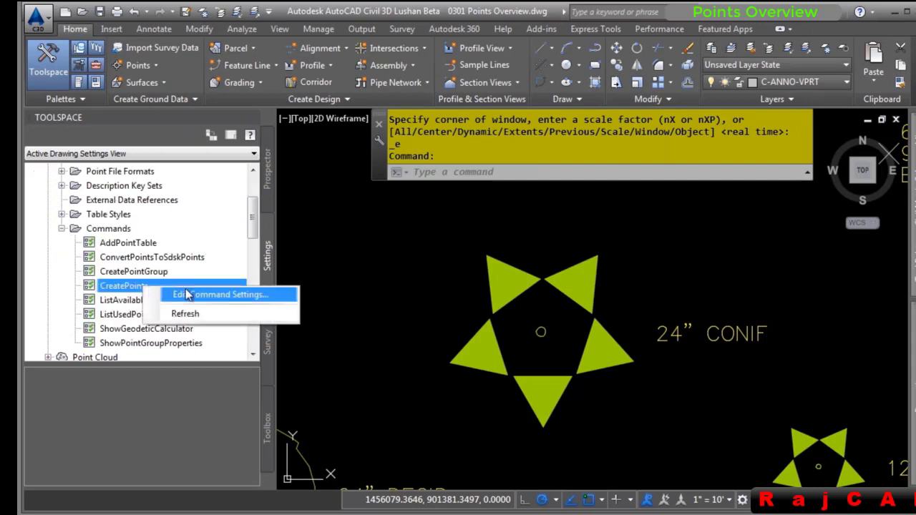
click(236, 295)
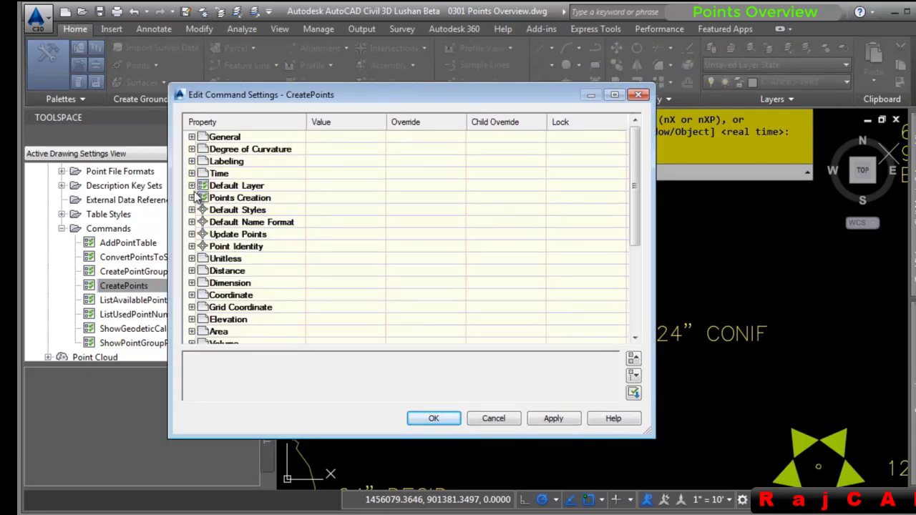
click(192, 185)
click(191, 210)
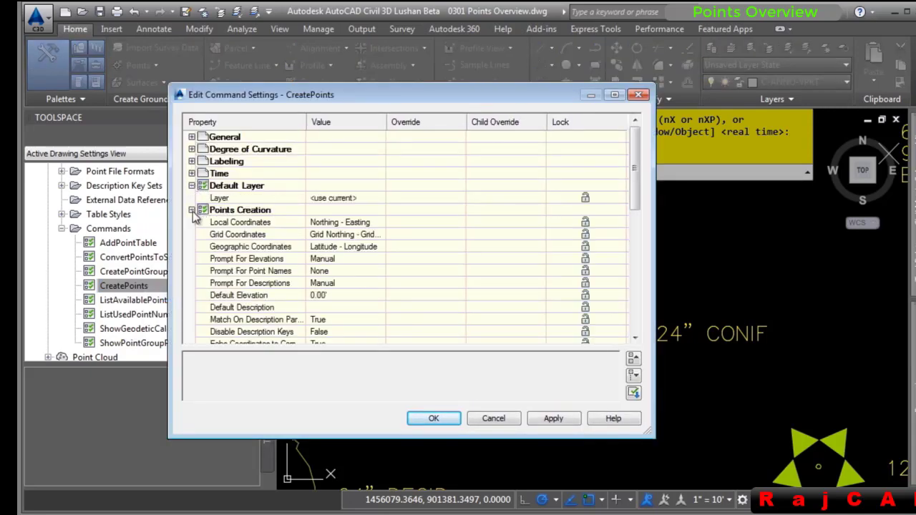
scroll(272, 243, down, 2)
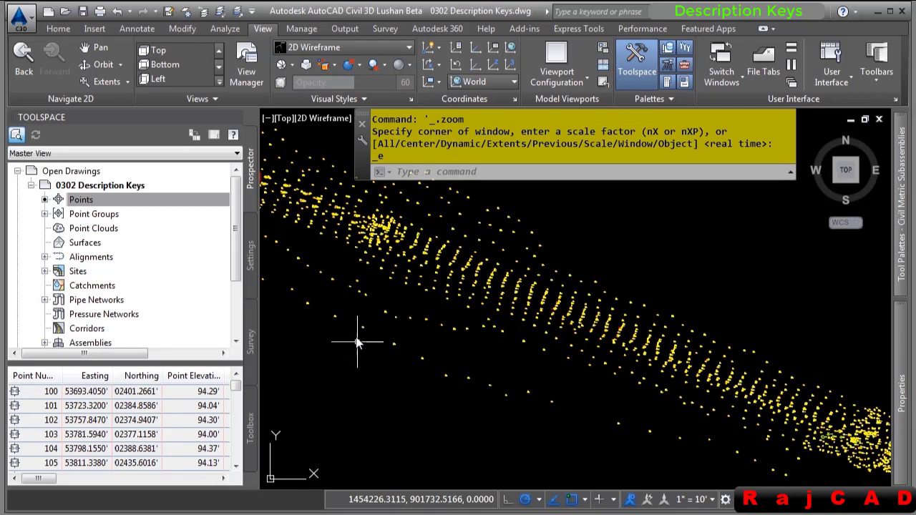
- Open the Civil 3D Class description key set from the Point settings for key editing
click(251, 267)
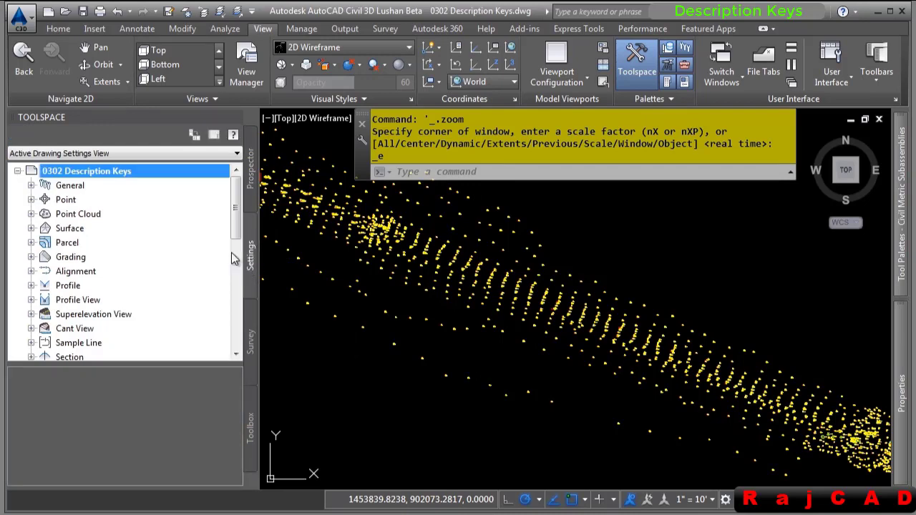
click(31, 200)
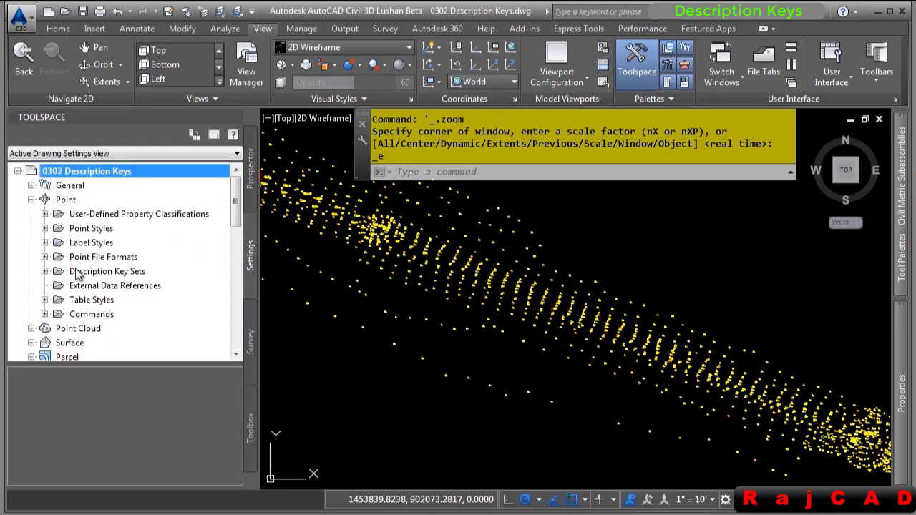
click(44, 271)
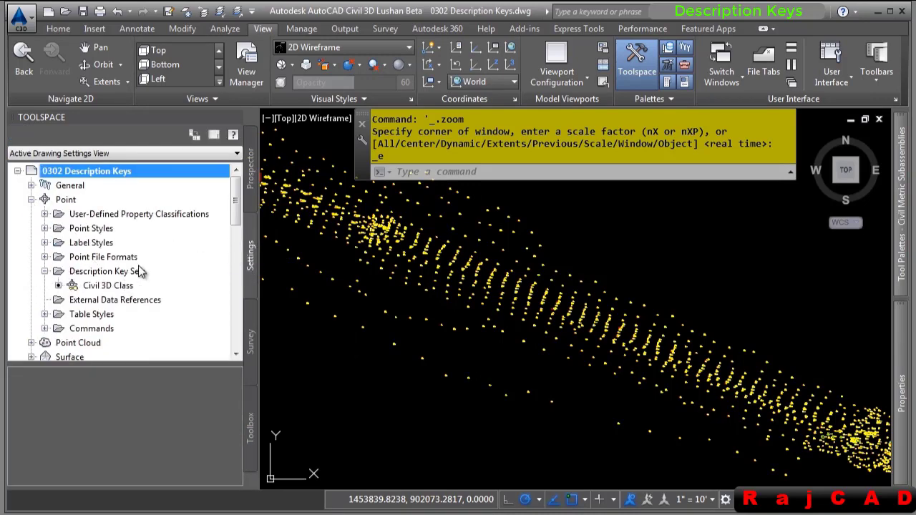
click(109, 288)
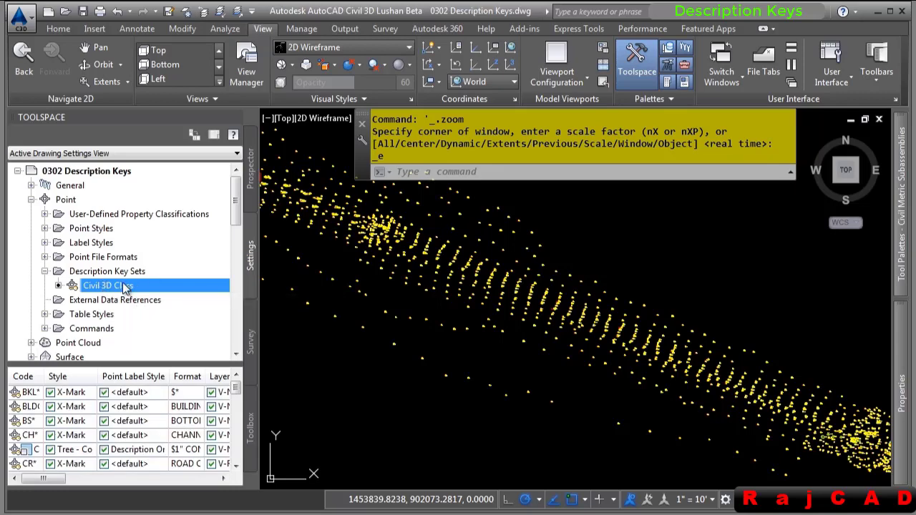
right_click(125, 286)
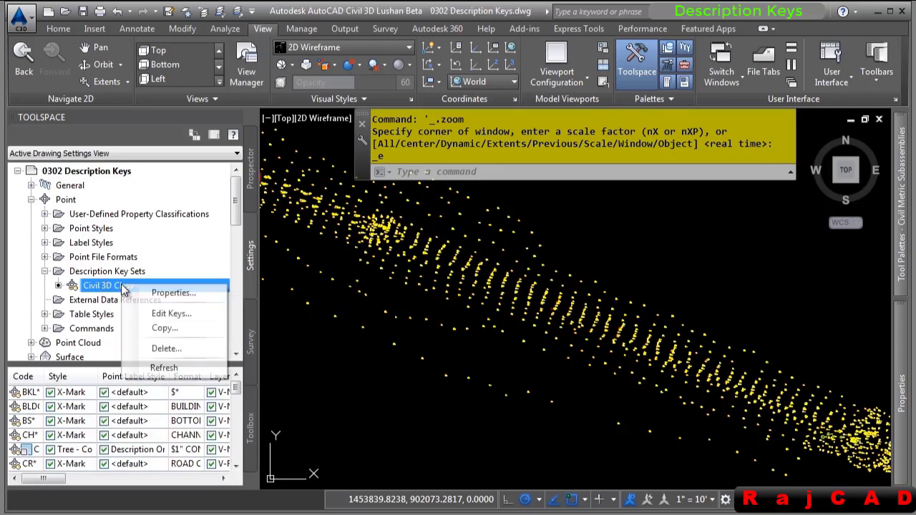
click(164, 319)
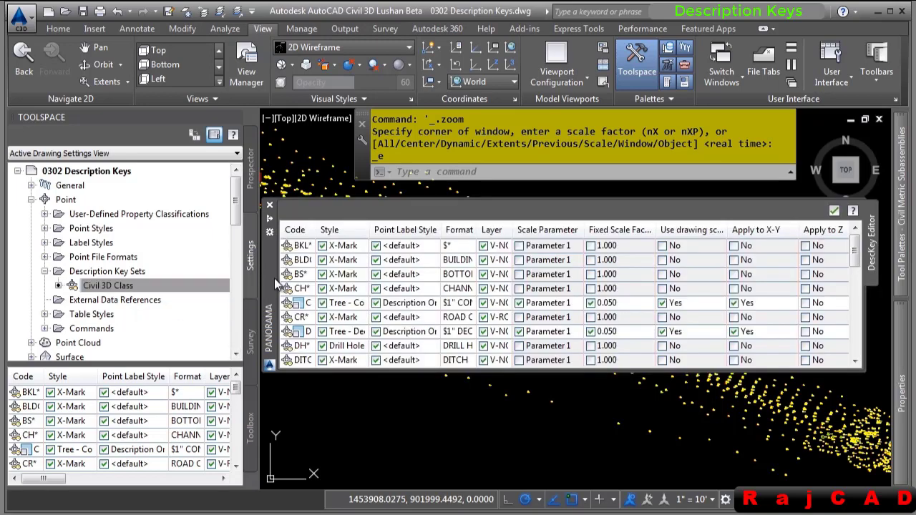
- Widen the Code and Style columns of the description key table so the full entries can be read
click(271, 218)
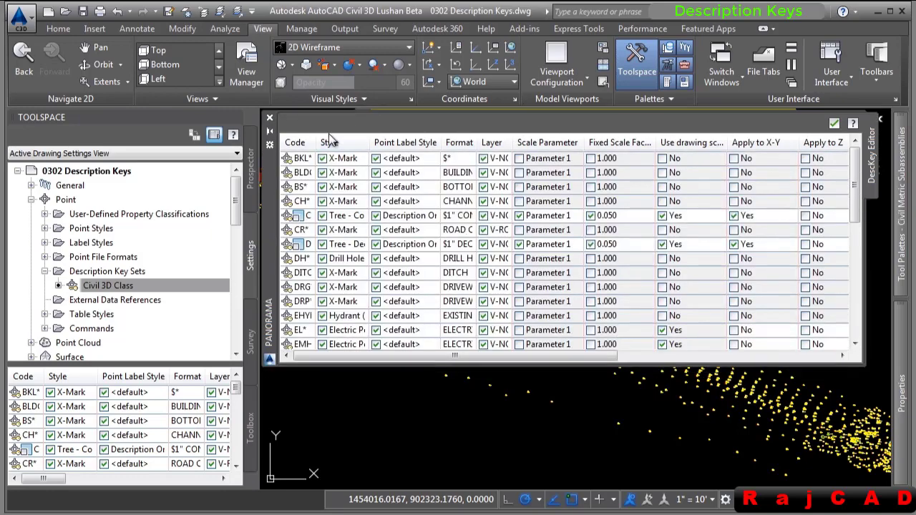
drag(338, 141, 379, 145)
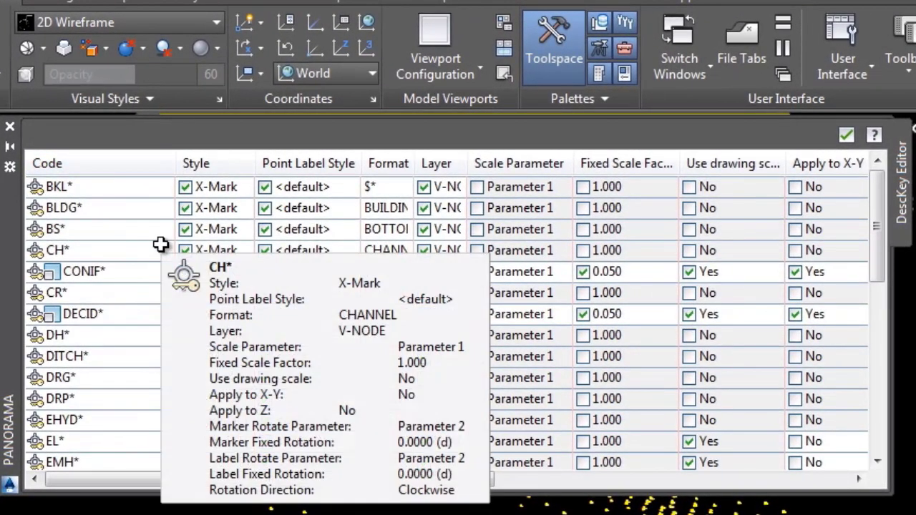
mouse_move(109, 261)
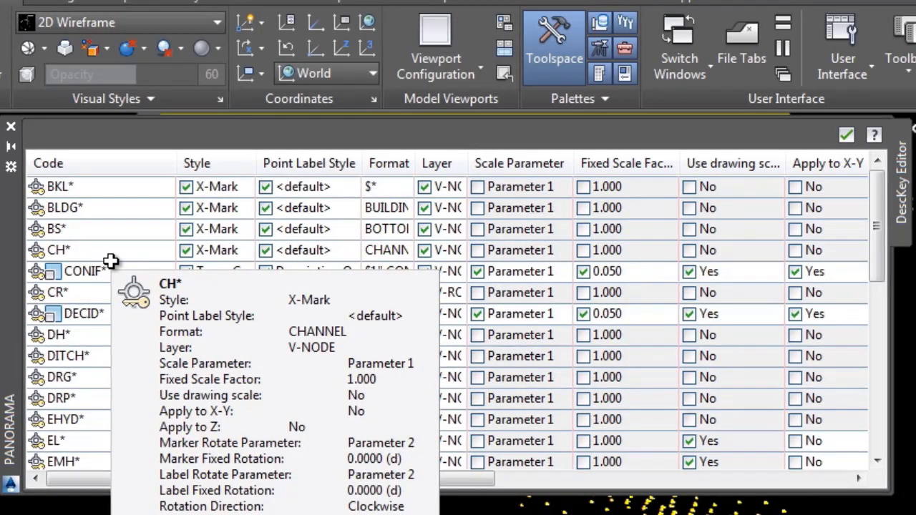
drag(256, 163, 293, 161)
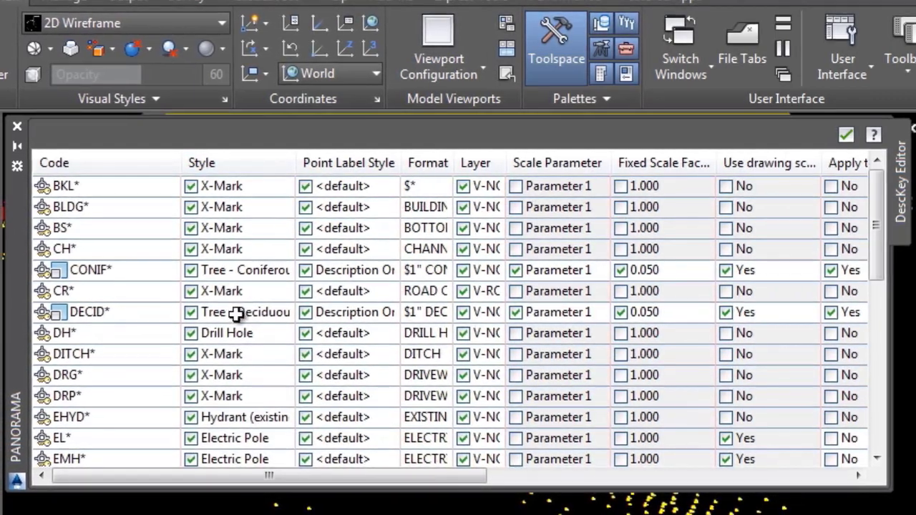
mouse_move(102, 312)
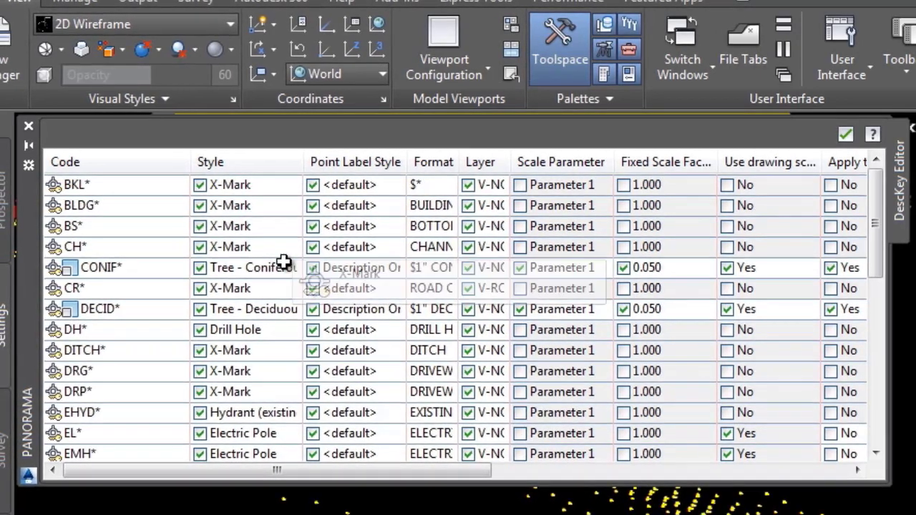
- Browse the point styles available for the CH* key and leave the style selection without applying a change
click(244, 248)
click(248, 251)
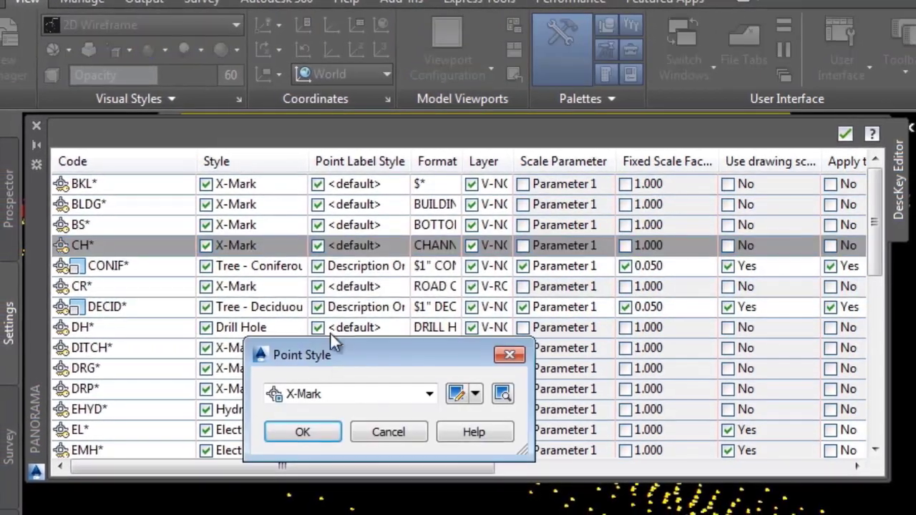
click(298, 393)
scroll(379, 461, up, 2)
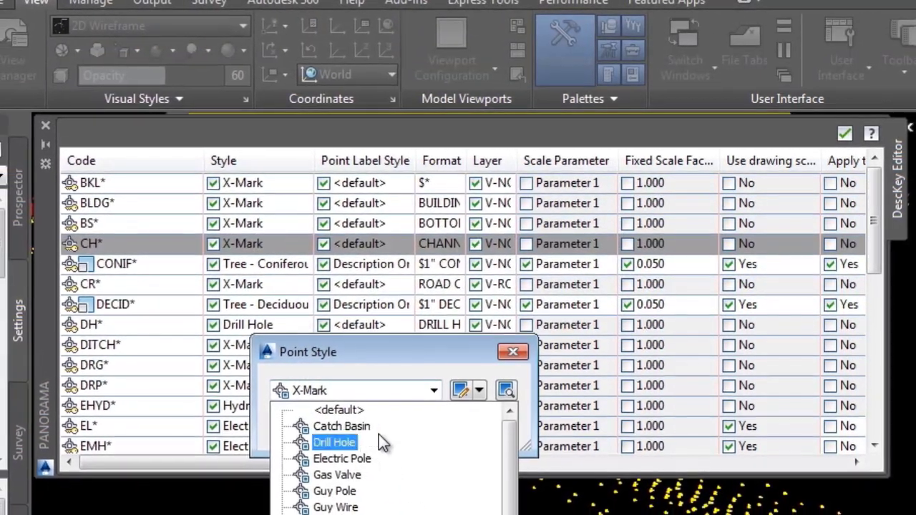
click(352, 405)
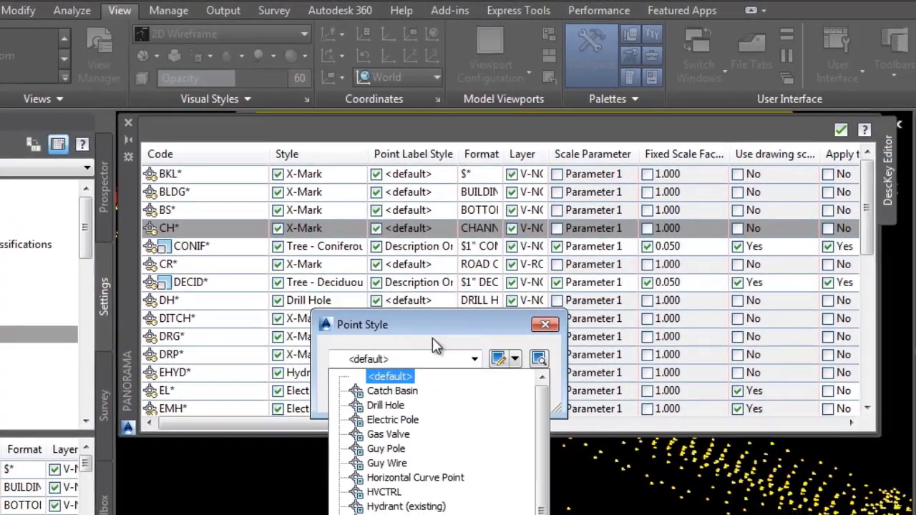
click(431, 342)
key(Escape)
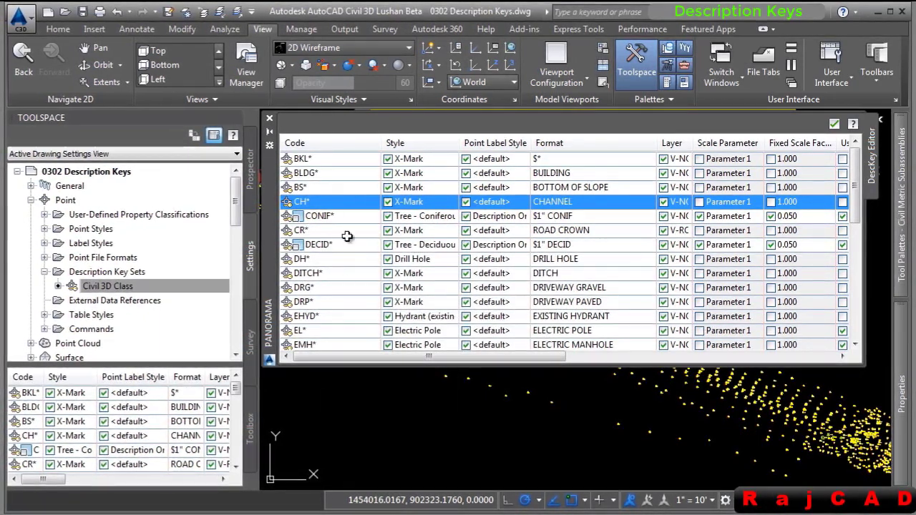
- Add a new description key to the Civil 3D Class set and name its code COMB*
mouse_move(344, 217)
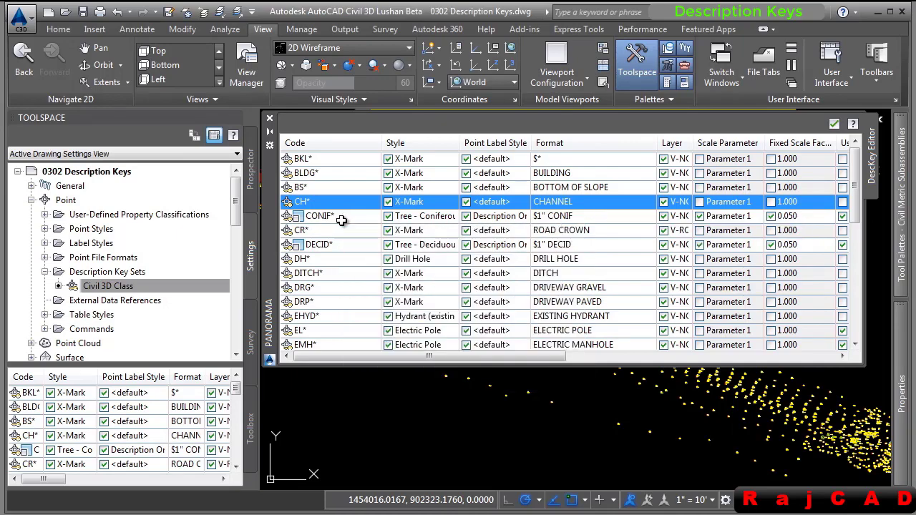
drag(567, 206, 576, 222)
mouse_move(342, 218)
right_click(321, 211)
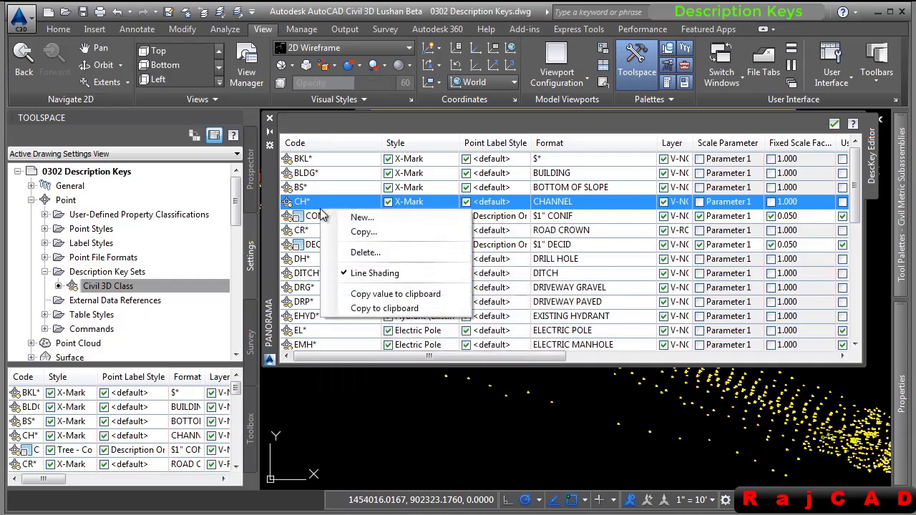
click(382, 222)
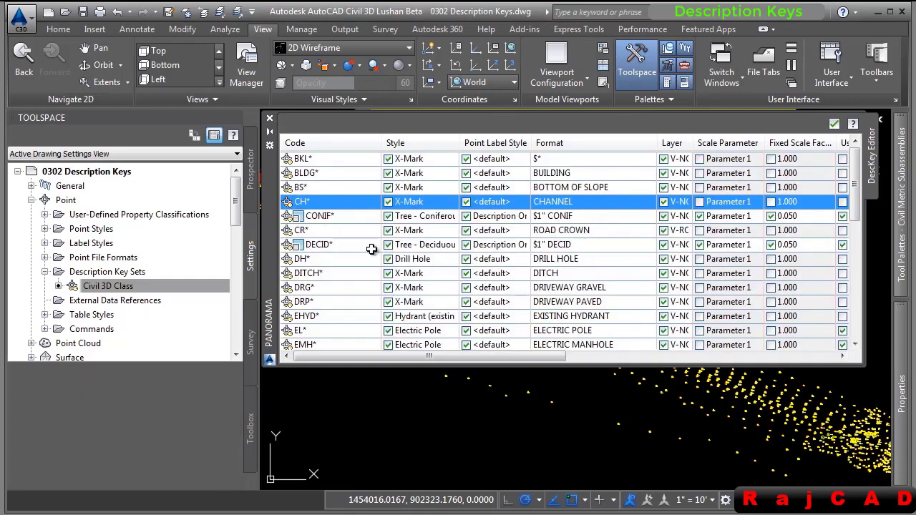
scroll(345, 268, down, 1)
scroll(344, 268, down, 6)
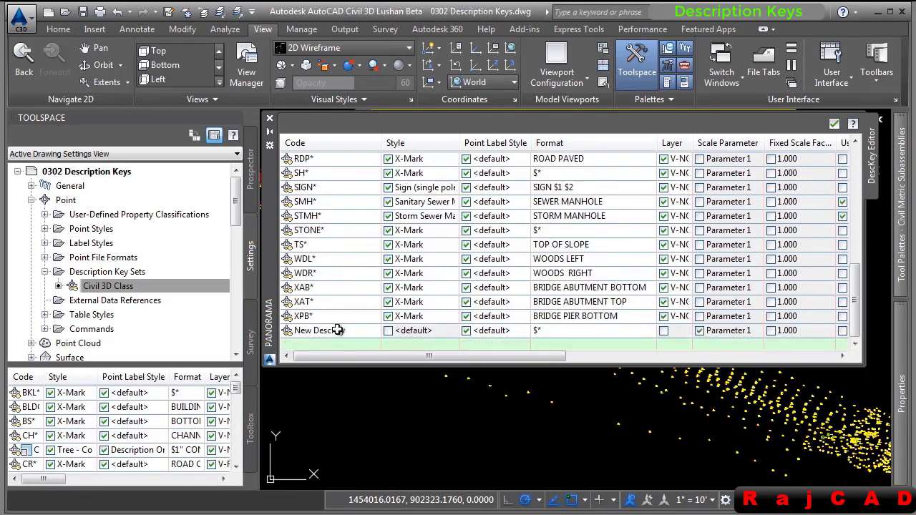
click(337, 330)
click(357, 330)
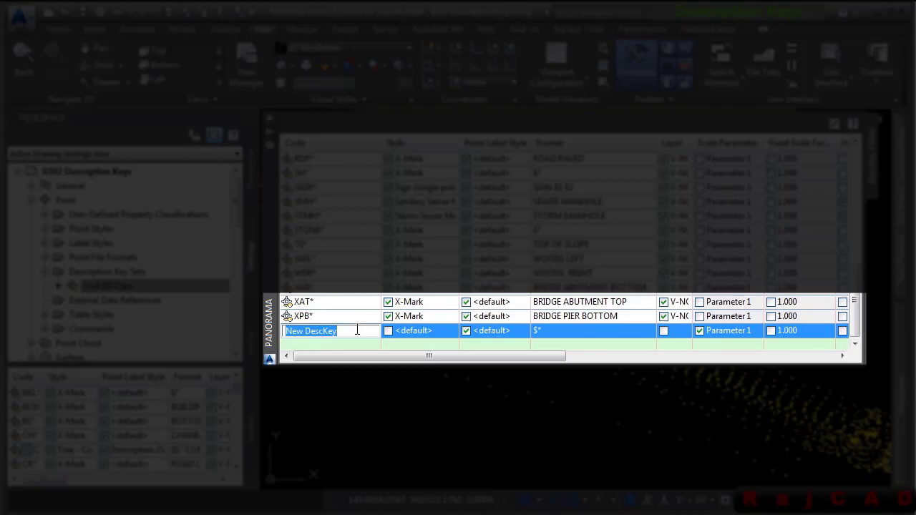
text(COMB*)
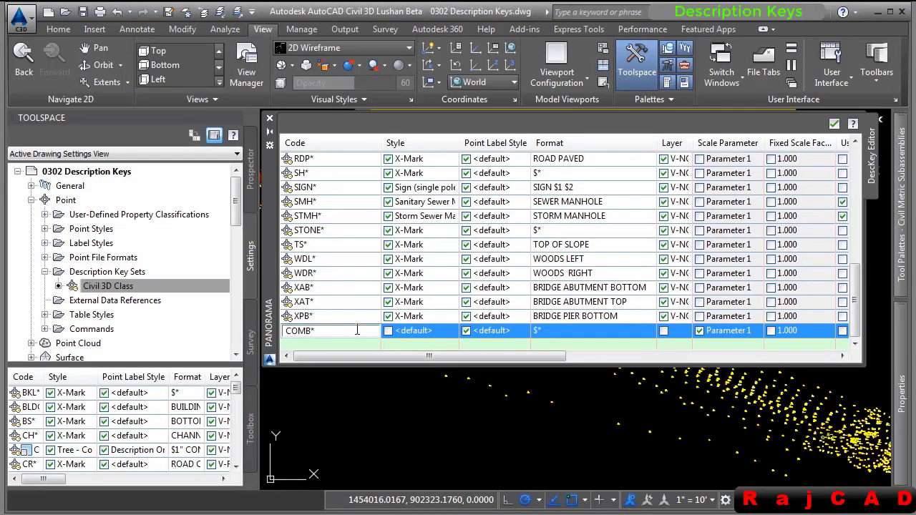
key(Return)
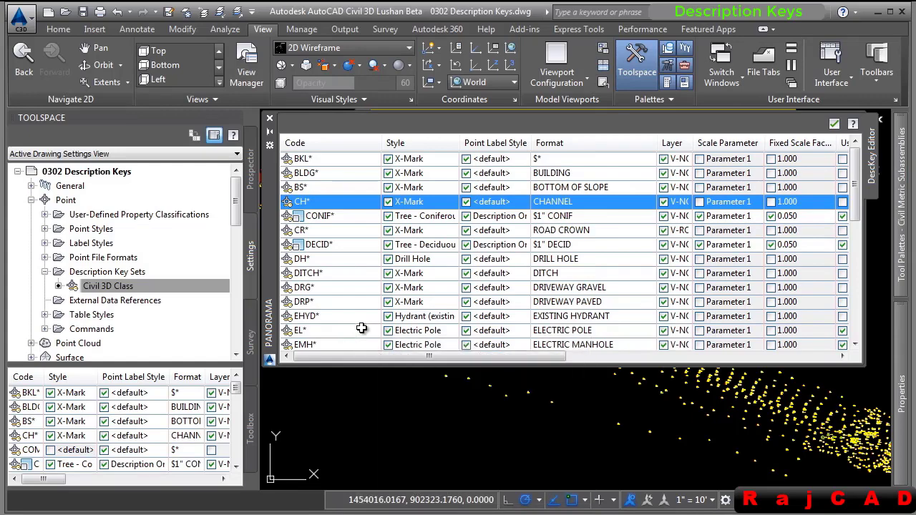
- Sort the description keys alphabetically by code in ascending order
click(333, 145)
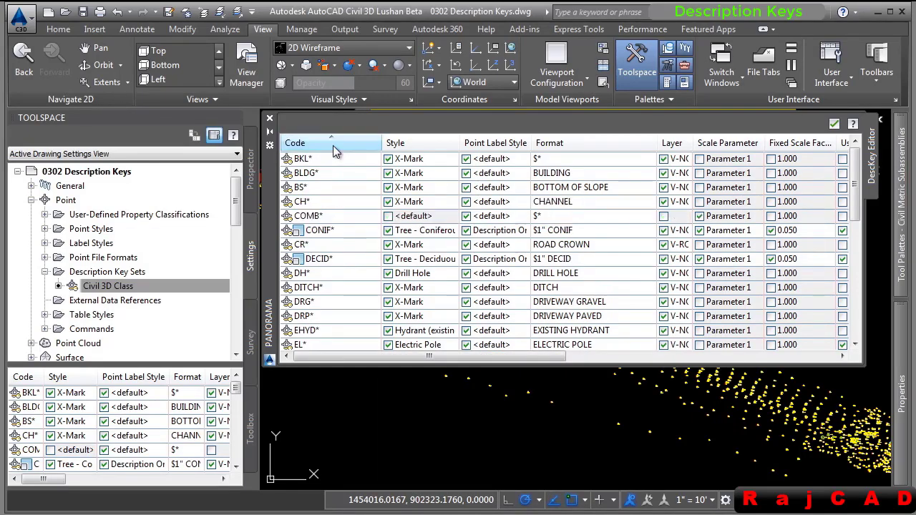
click(336, 145)
click(336, 145)
- Enable the point style for the COMB* key as Utility Pole and set its format to COMBO POLE #($1)
click(388, 216)
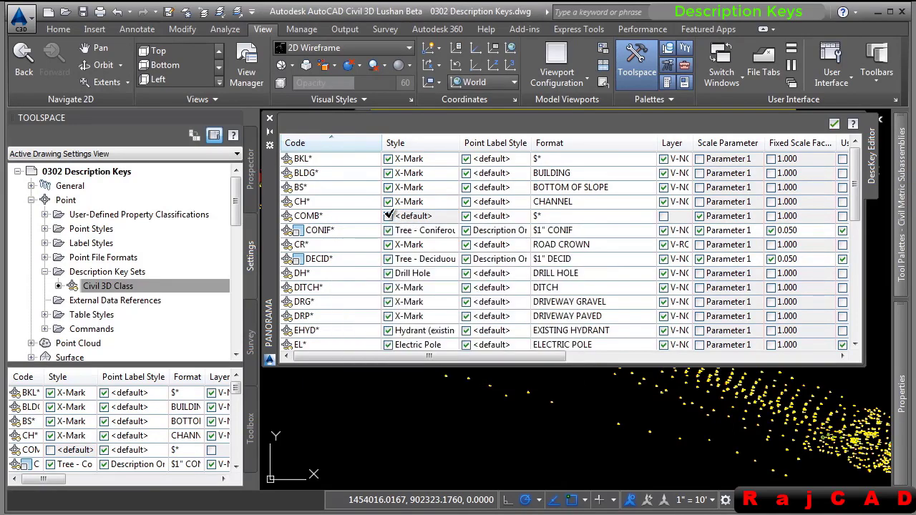
click(434, 220)
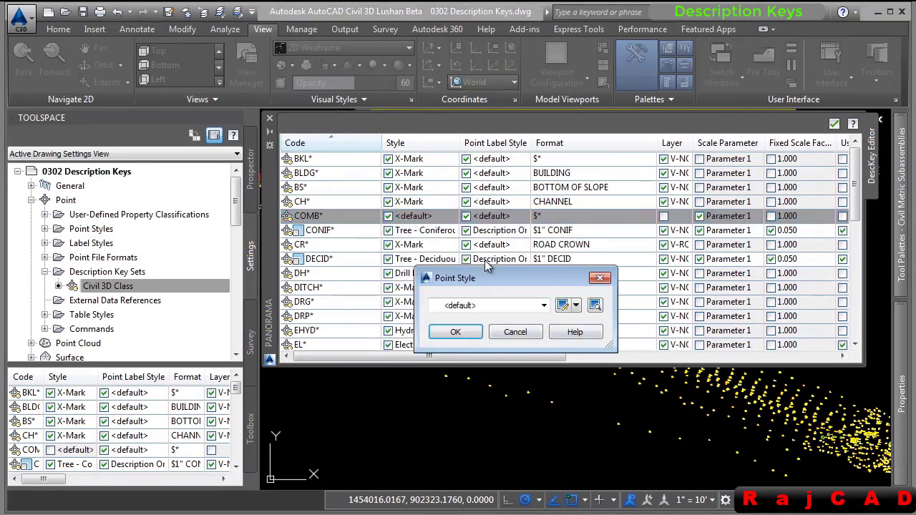
drag(471, 277, 446, 214)
click(518, 242)
click(454, 458)
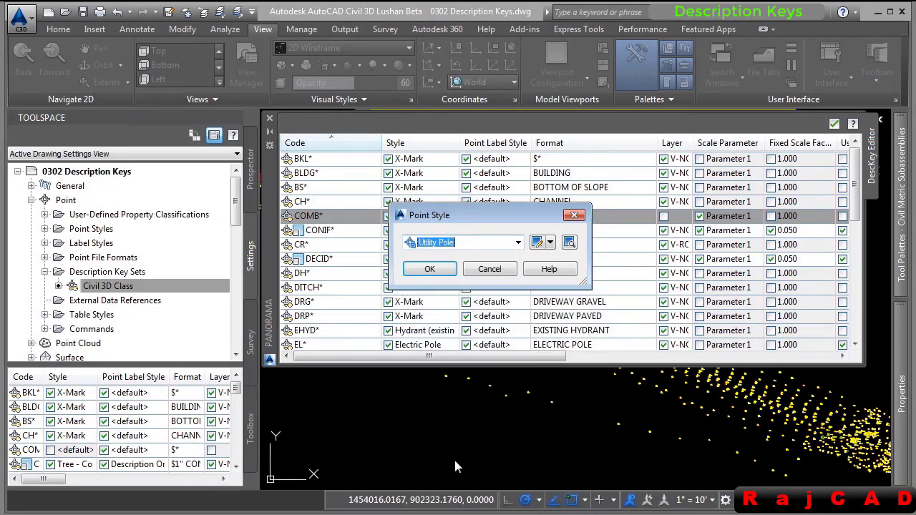
click(427, 269)
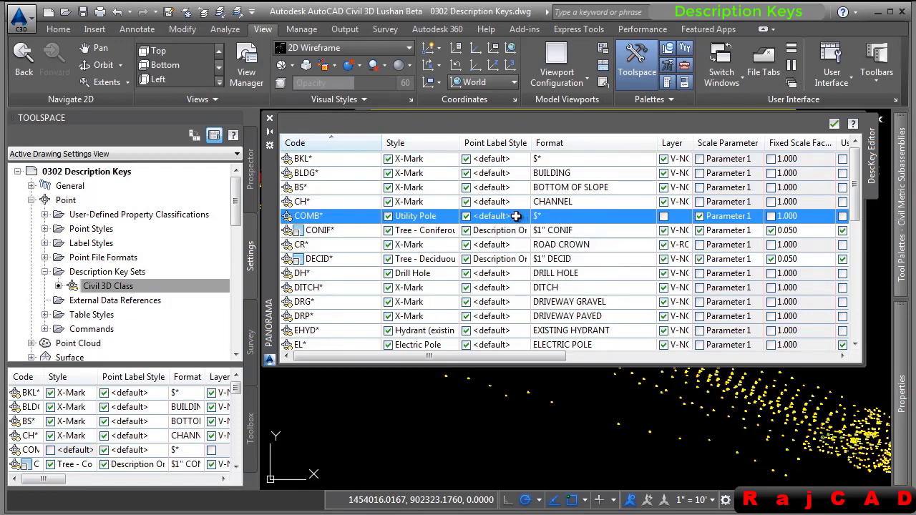
click(565, 216)
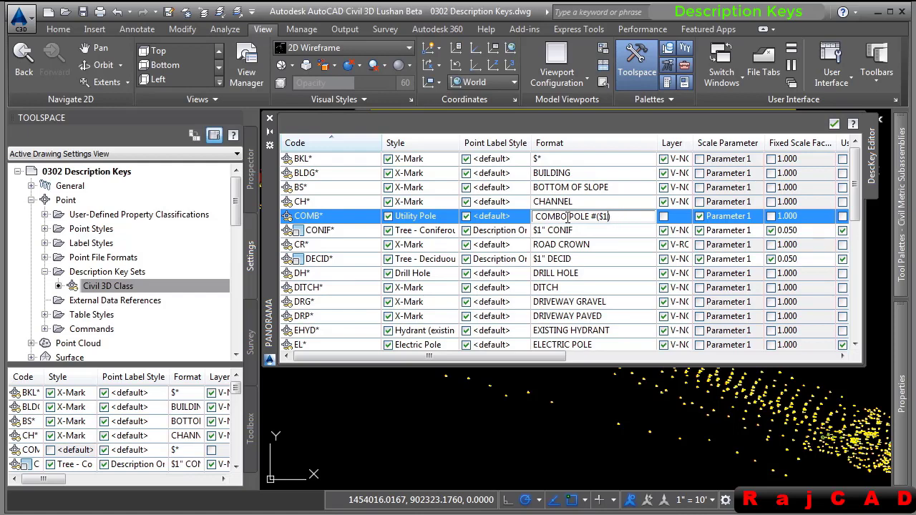
key(Return)
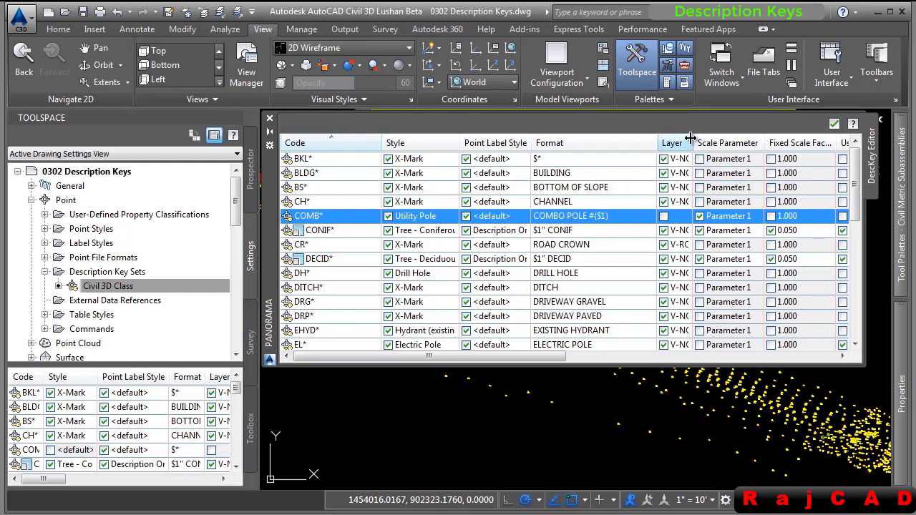
- Enable the layer override for the COMB* description key and assign it the V-NODE-POLE layer
drag(693, 143, 782, 142)
click(663, 216)
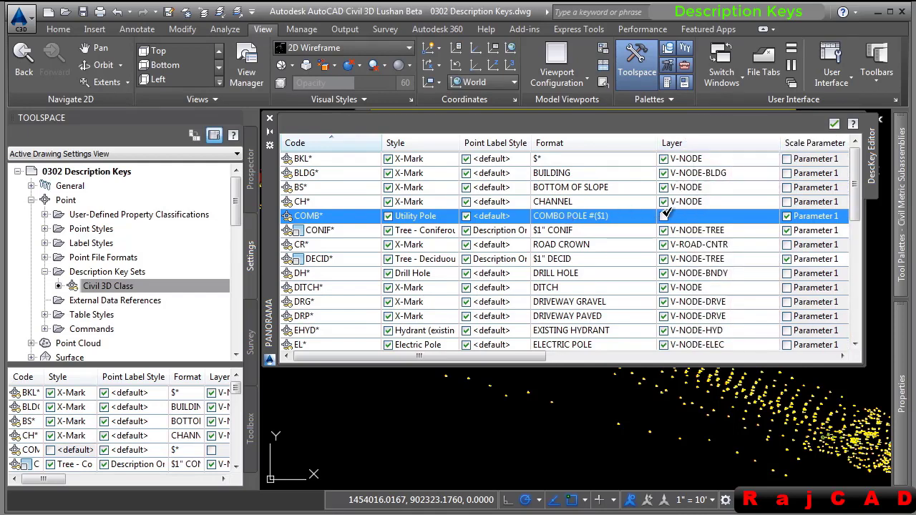
click(718, 219)
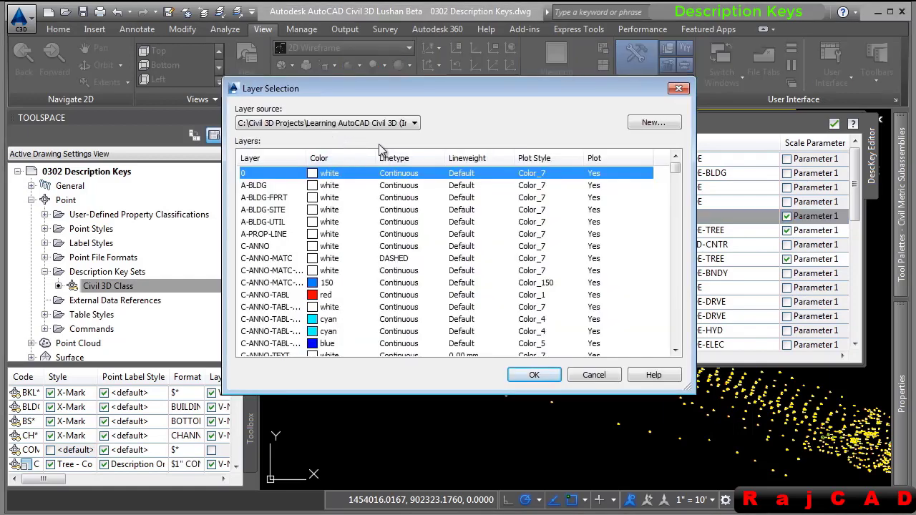
click(265, 272)
key(v)
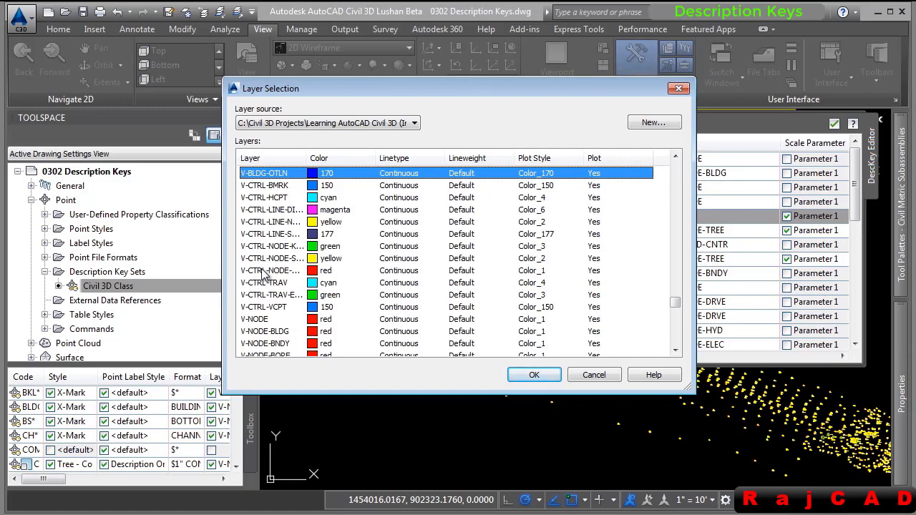
drag(307, 158, 346, 159)
click(251, 273)
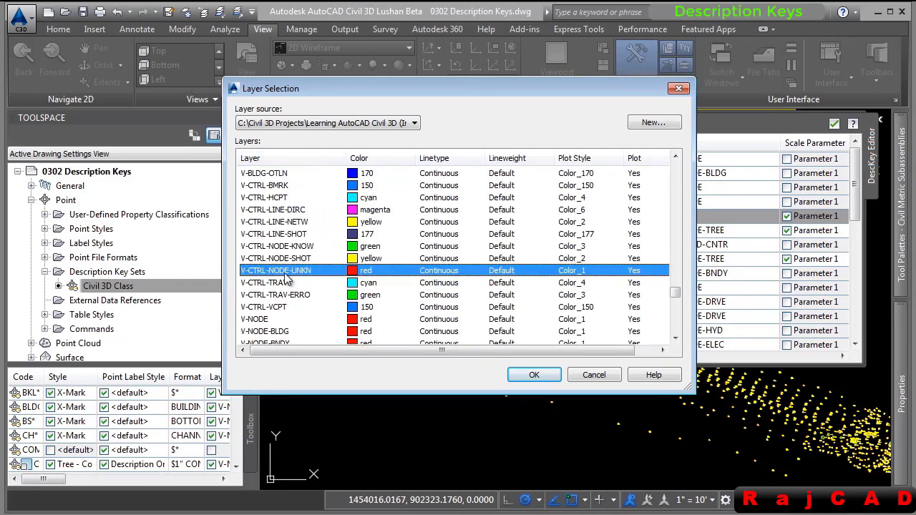
scroll(300, 278, down, 1)
scroll(301, 277, down, 5)
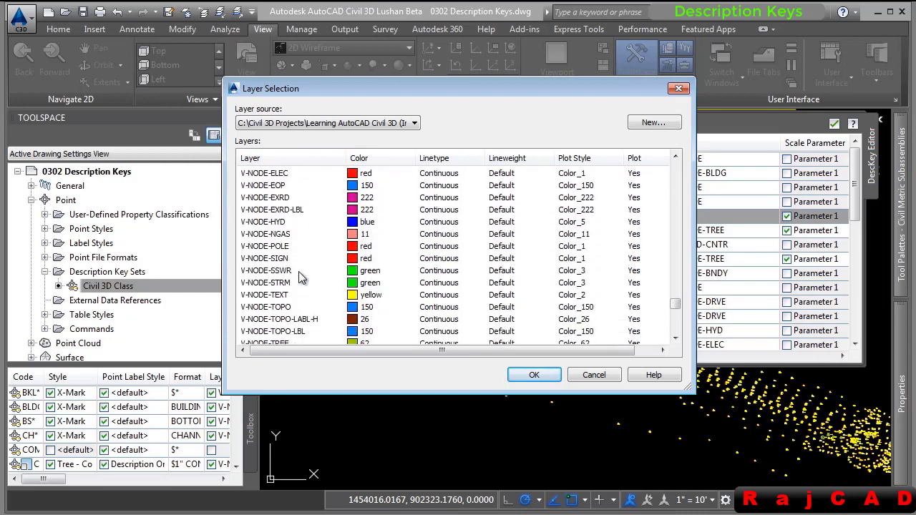
click(293, 247)
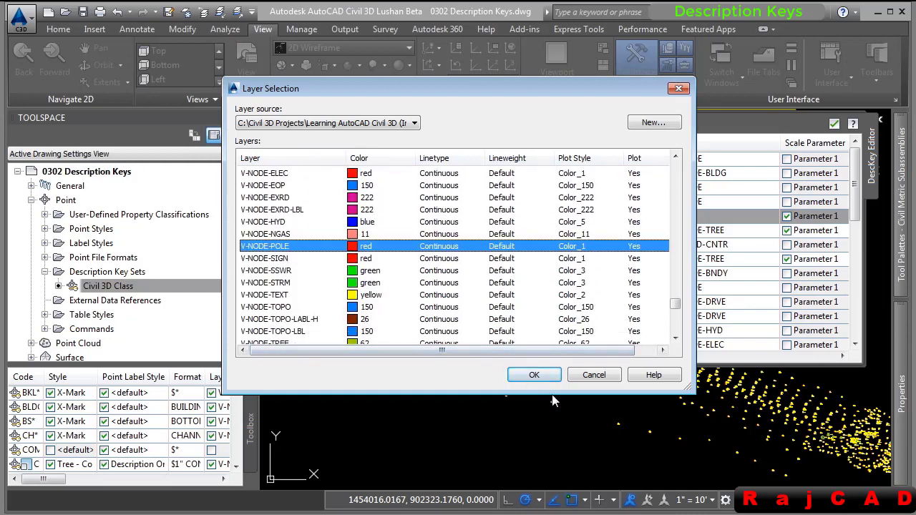
click(534, 376)
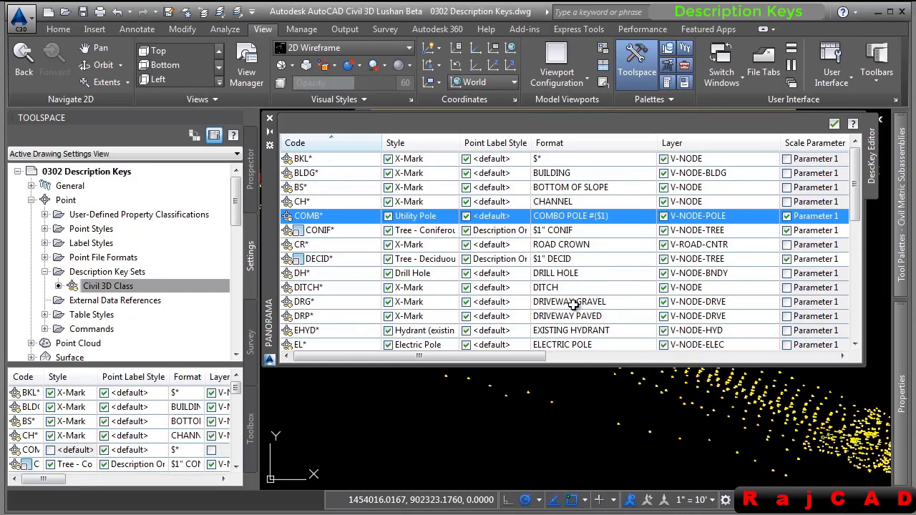
- Turn off Scale Parameter 1 for the COMB* key, check its remaining scale and rotation settings, and collapse the description key editor
drag(510, 354, 615, 354)
drag(544, 356, 599, 355)
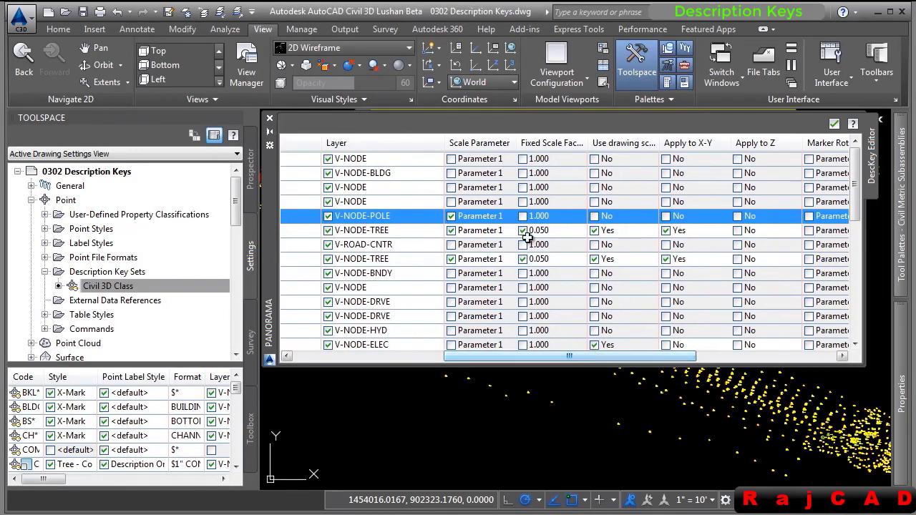
click(451, 216)
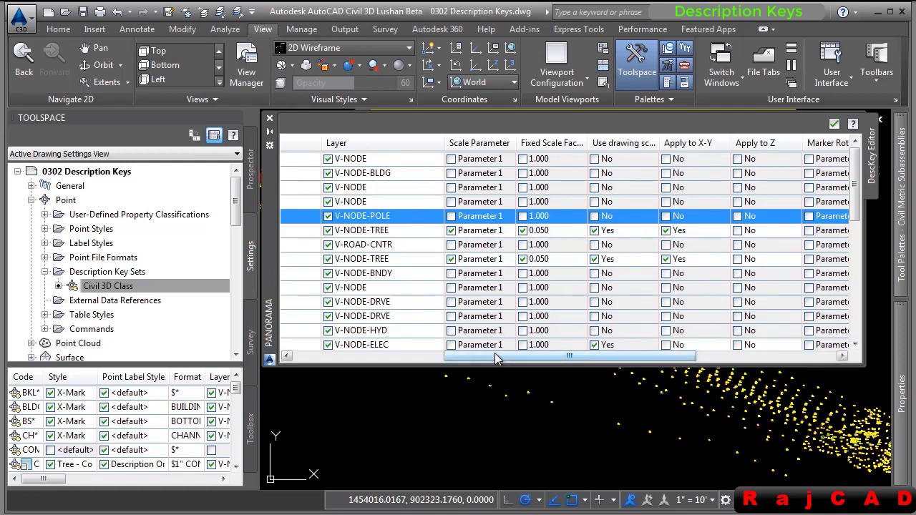
drag(494, 354, 587, 359)
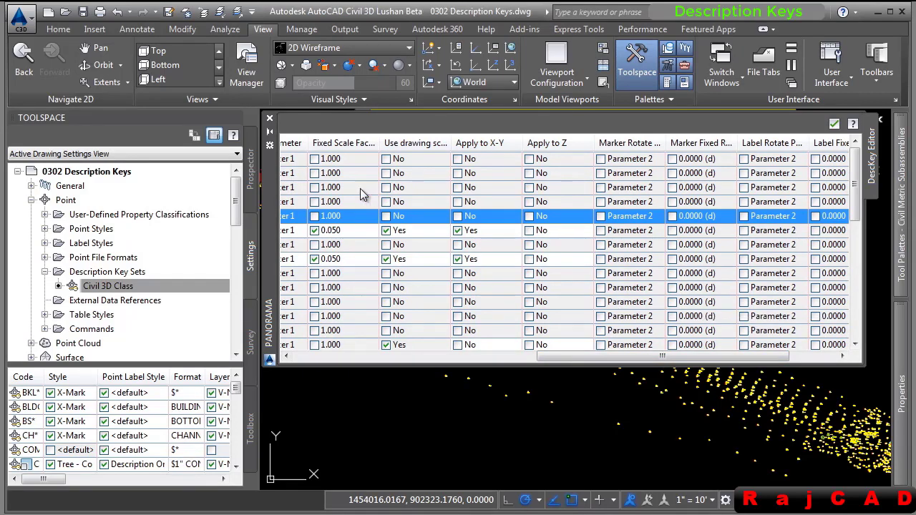
click(270, 133)
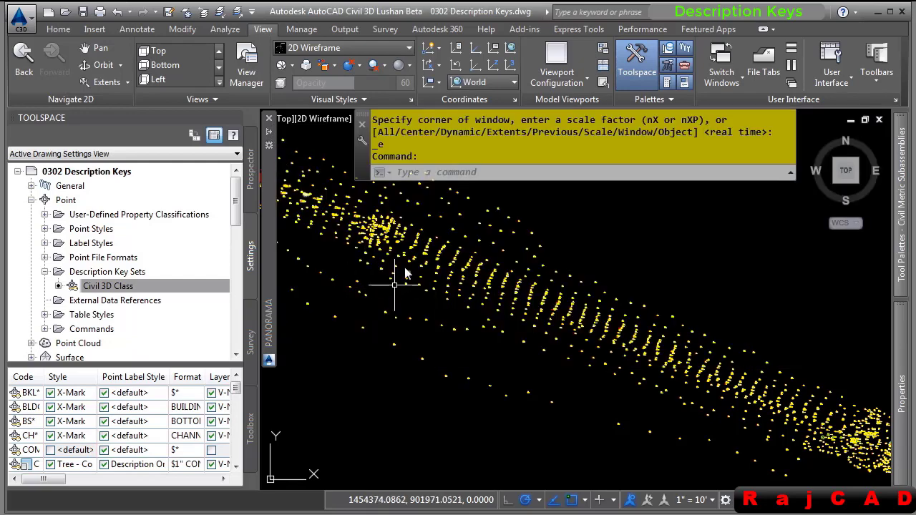
- Apply the description keys to the _All Points group, with point 2669 in view
middle_drag(411, 275, 674, 350)
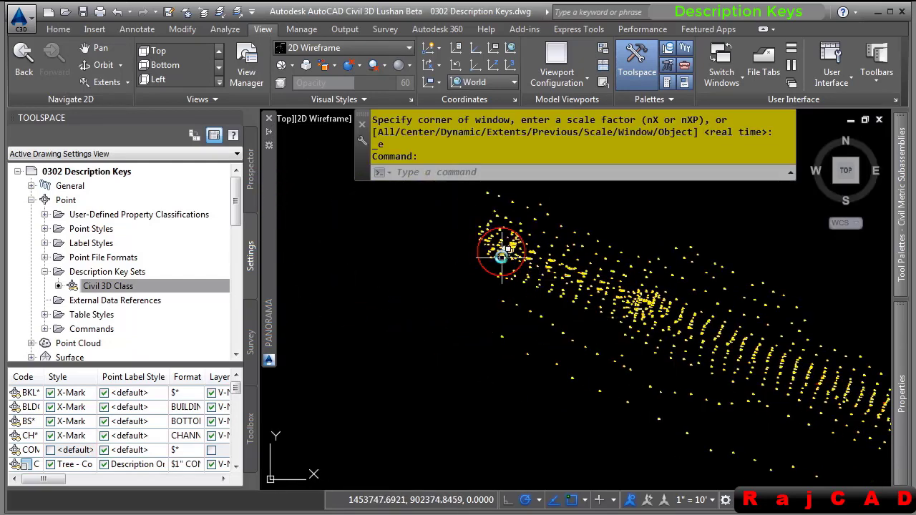
scroll(499, 247, up, 8)
scroll(501, 238, up, 6)
middle_drag(436, 248, 534, 331)
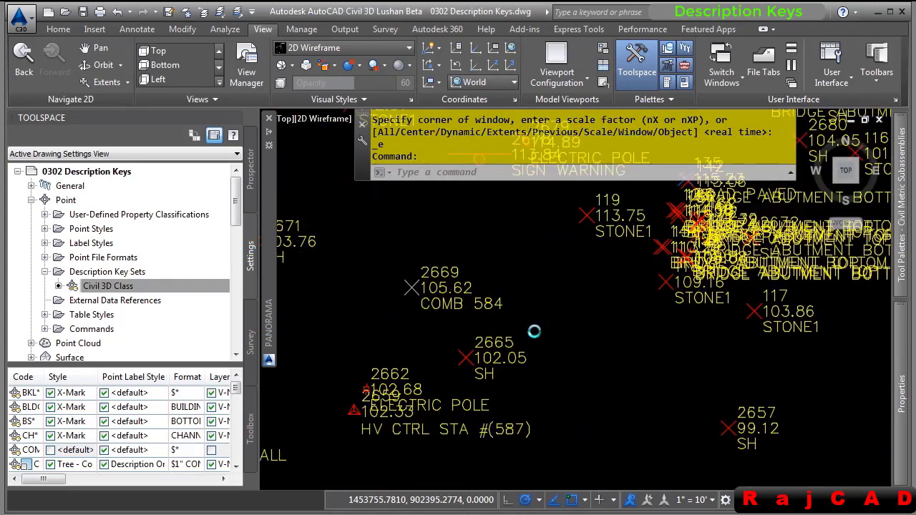
scroll(499, 297, up, 2)
middle_drag(495, 299, 617, 302)
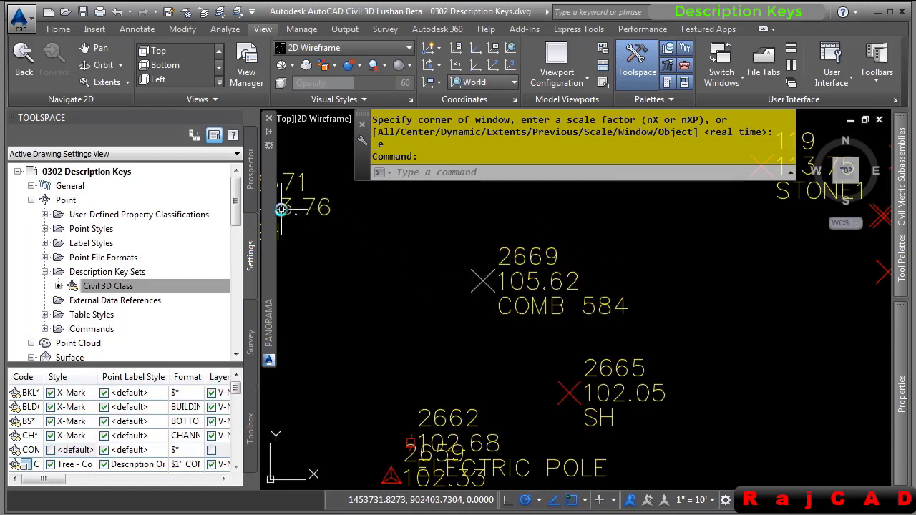
click(248, 180)
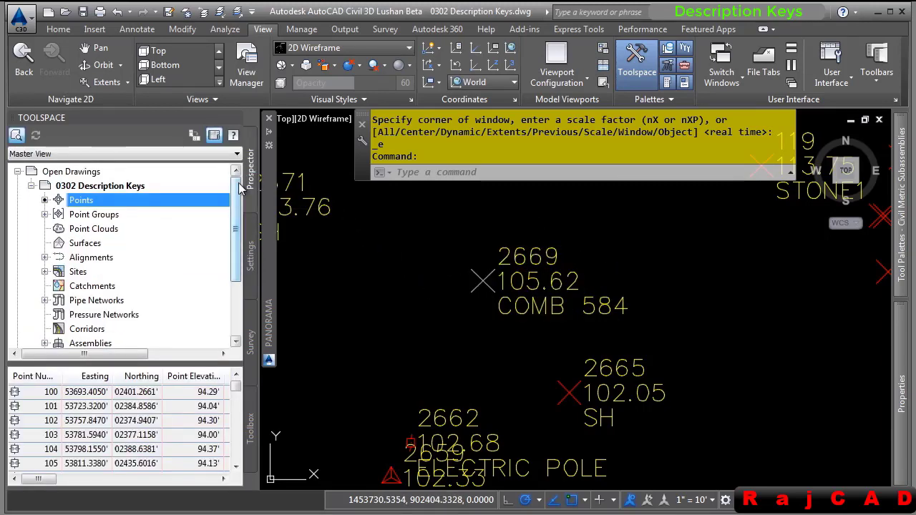
click(44, 214)
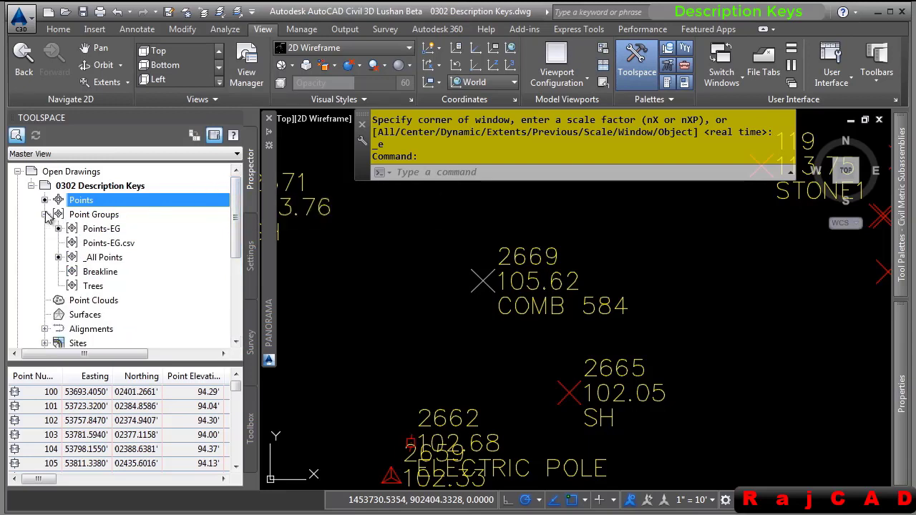
right_click(113, 264)
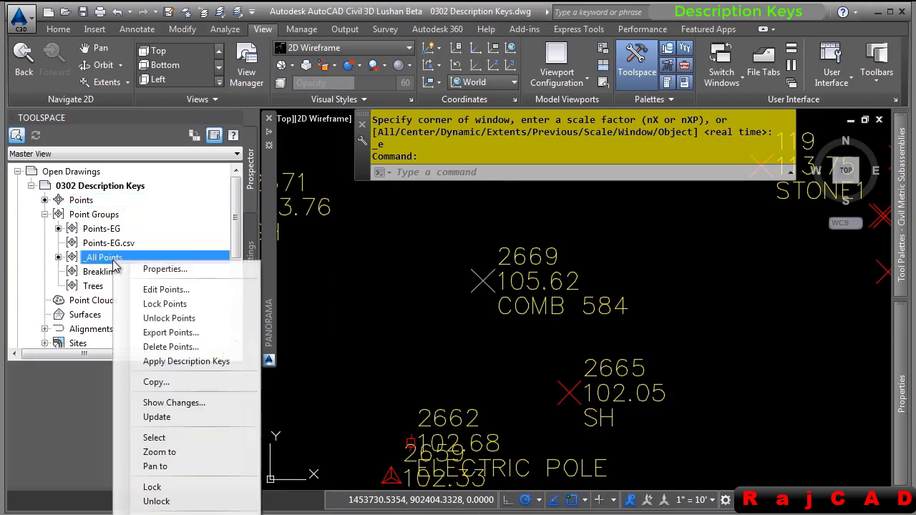
click(200, 363)
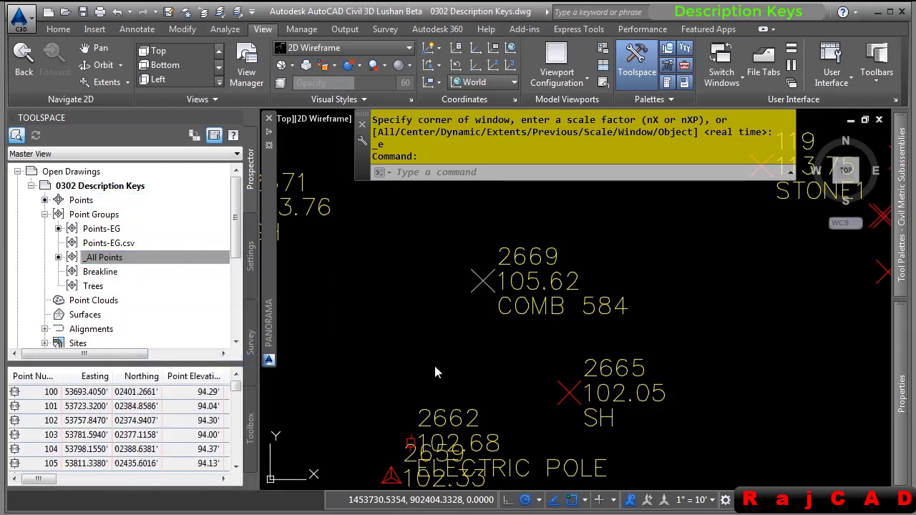
click(445, 313)
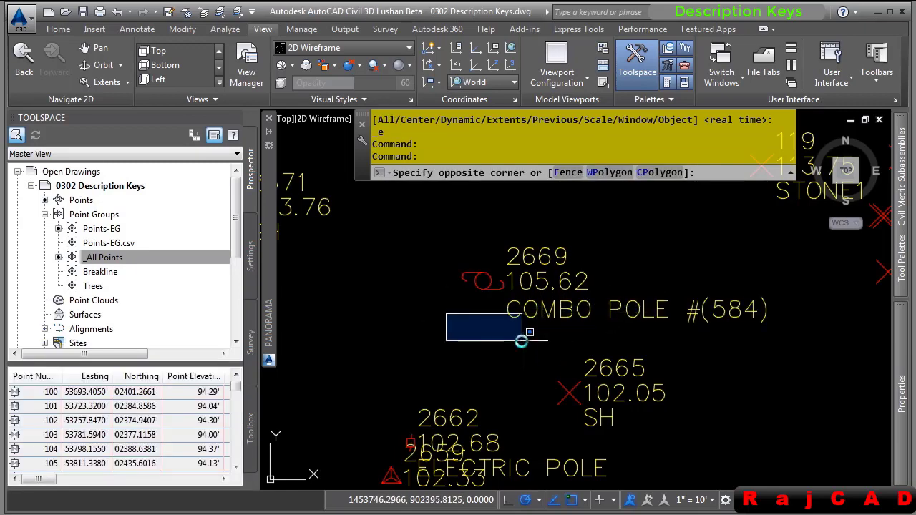
key(Escape)
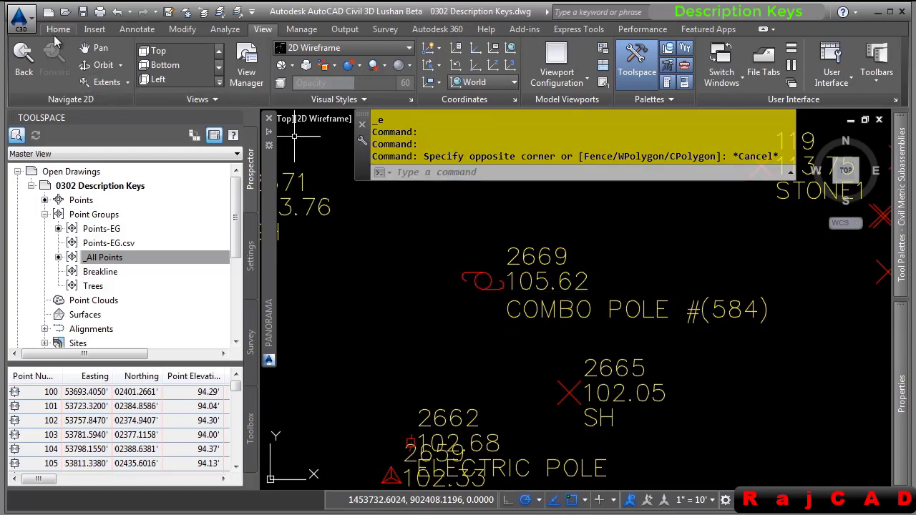
- Freeze the layers of SH point 2665, combo pole point 2669 and electric pole point 2662 by picking the points
click(58, 28)
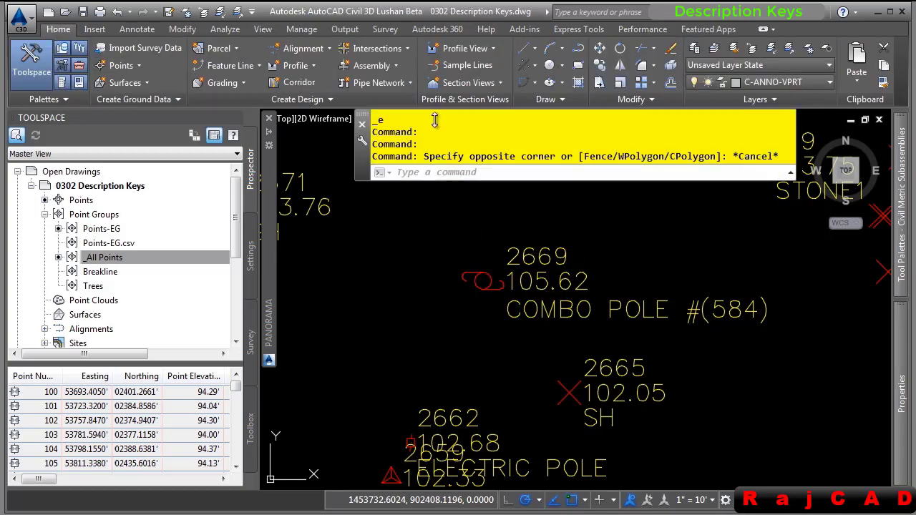
click(808, 47)
click(553, 398)
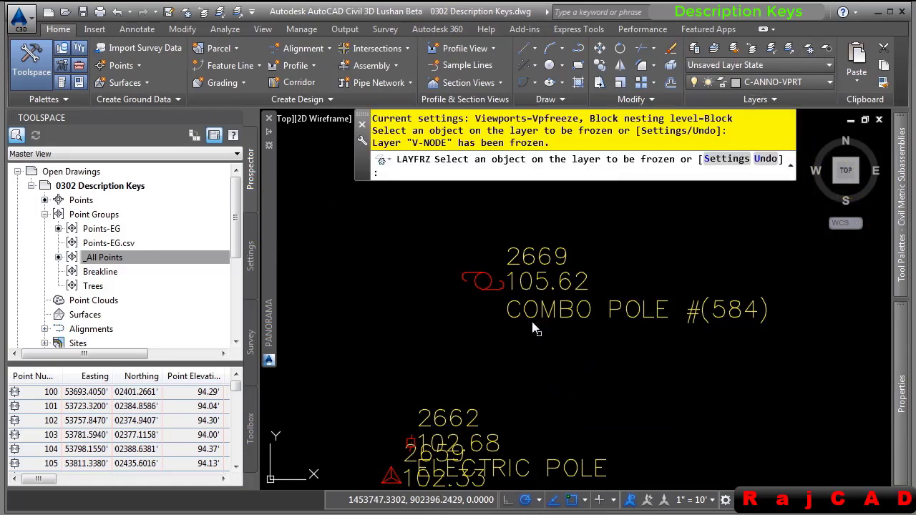
click(528, 310)
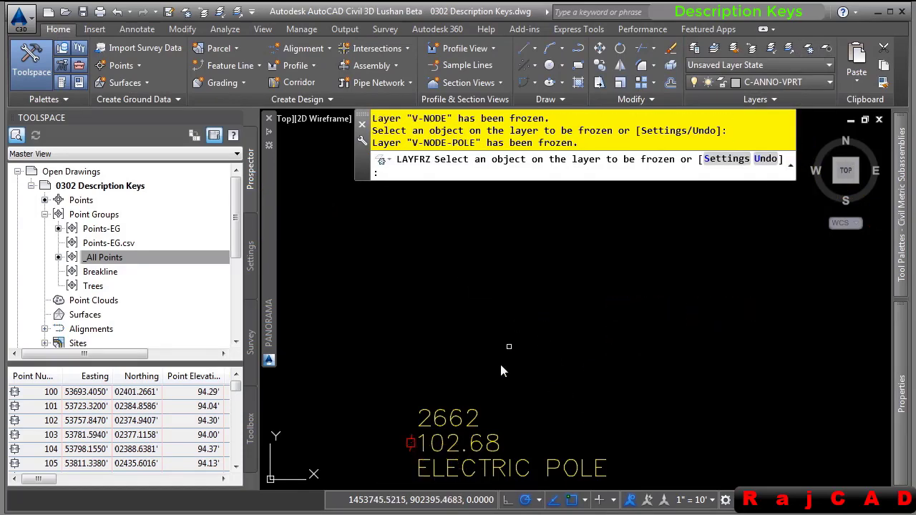
click(458, 416)
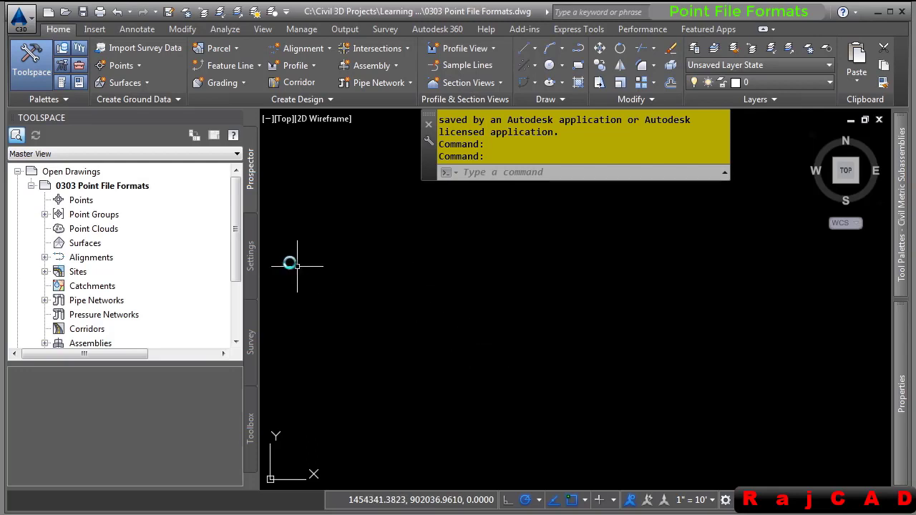
- Open the PNEZD (comma delimited) point file format of the 0303 Point File Formats drawing for editing
click(252, 256)
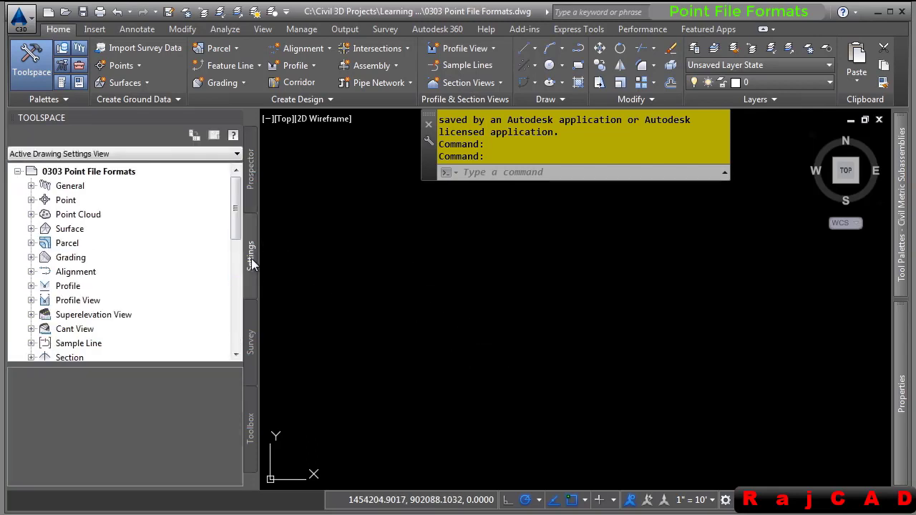
click(31, 199)
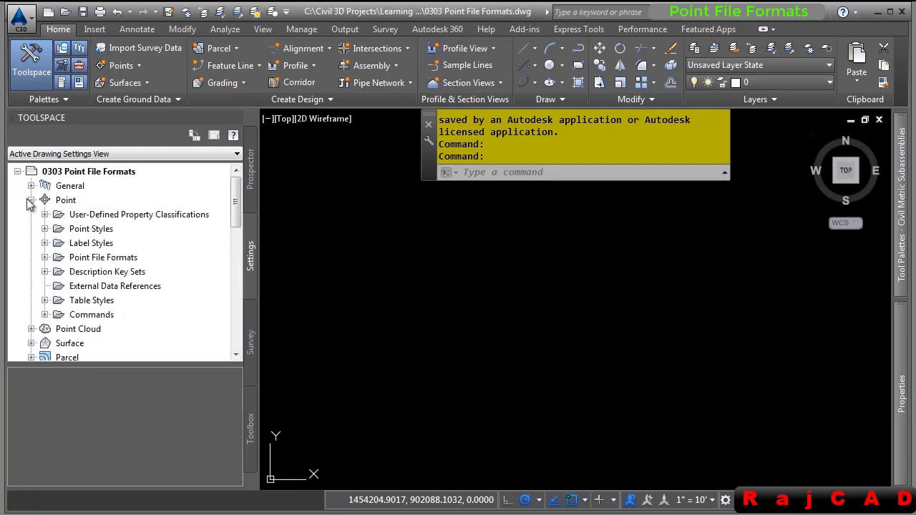
click(44, 257)
scroll(151, 265, down, 2)
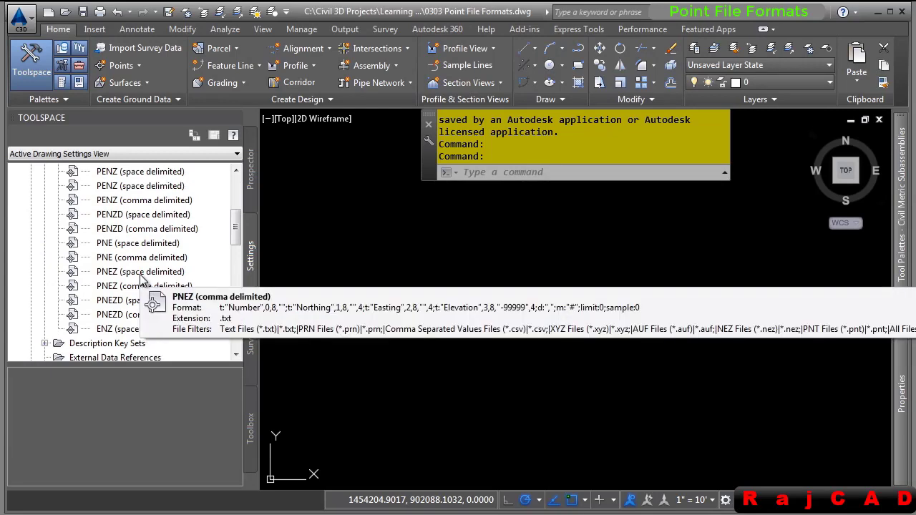
scroll(142, 281, up, 2)
right_click(123, 175)
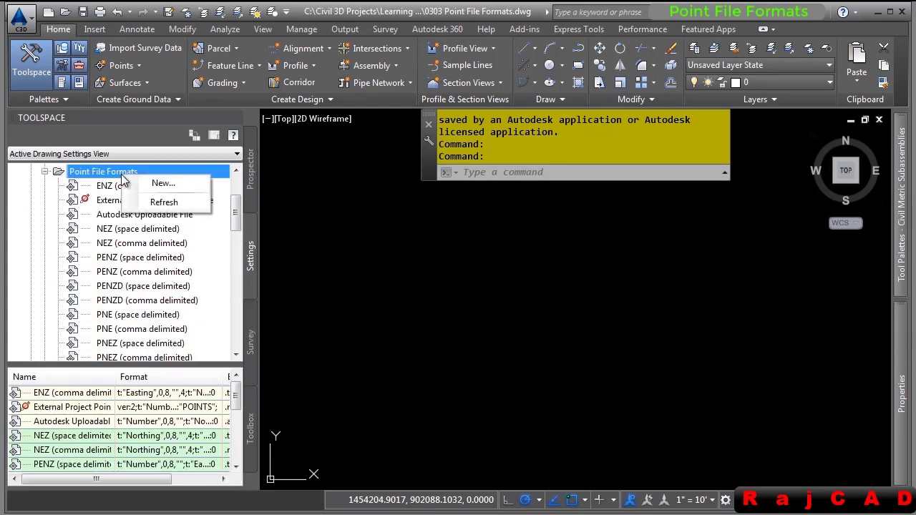
click(179, 300)
scroll(154, 323, down, 3)
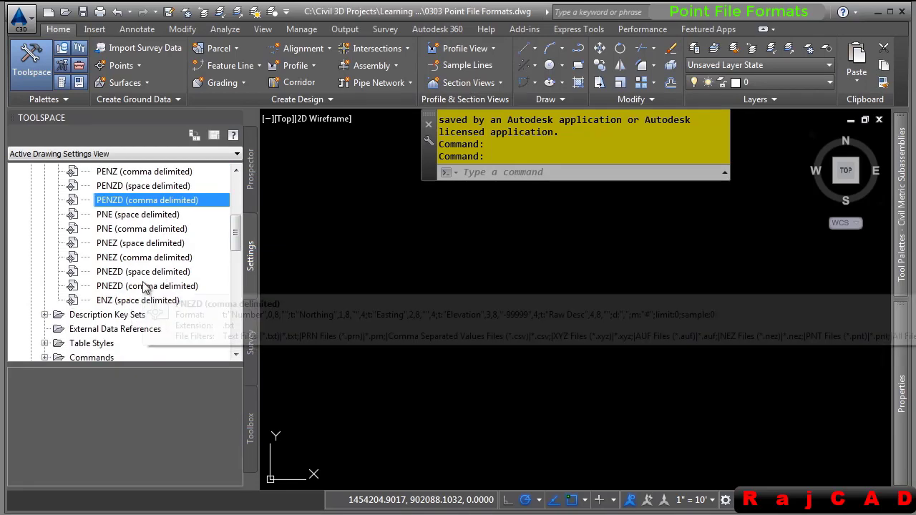
click(147, 287)
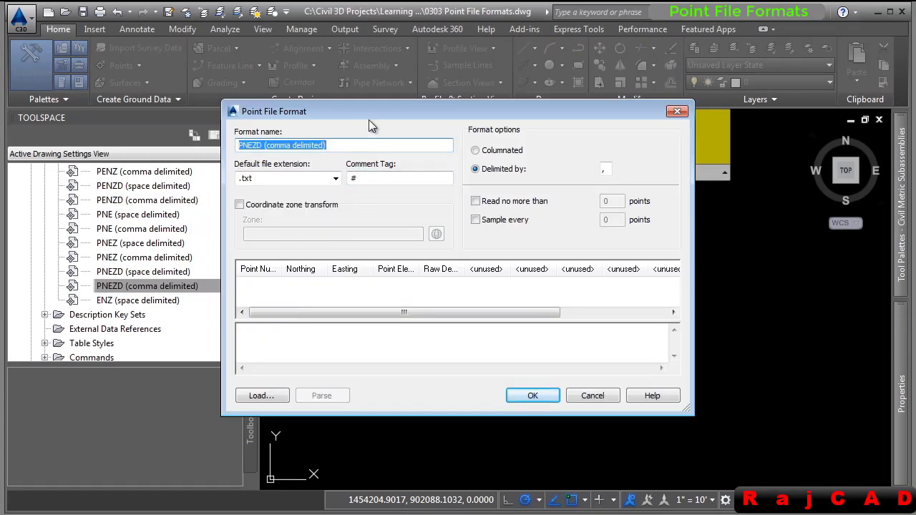
- Set the default file extension of the PNEZD (comma delimited) format to .csv
click(340, 182)
click(340, 182)
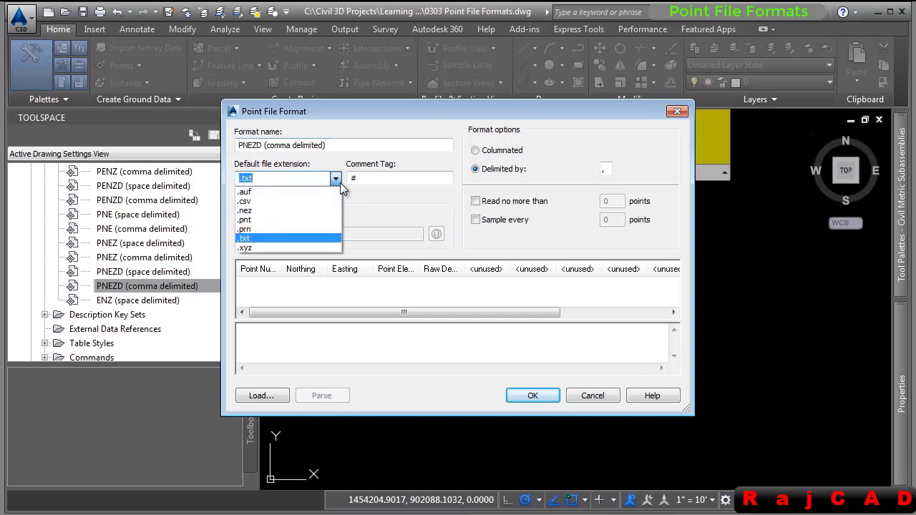
click(300, 201)
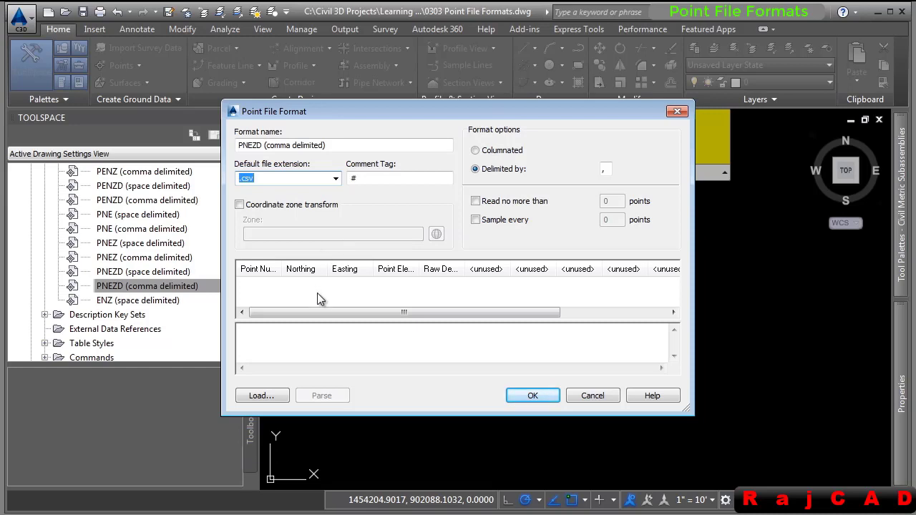
- Review the column names that can be assigned to the Point Number column of the PNEZD (comma delimited) format
click(265, 268)
click(517, 245)
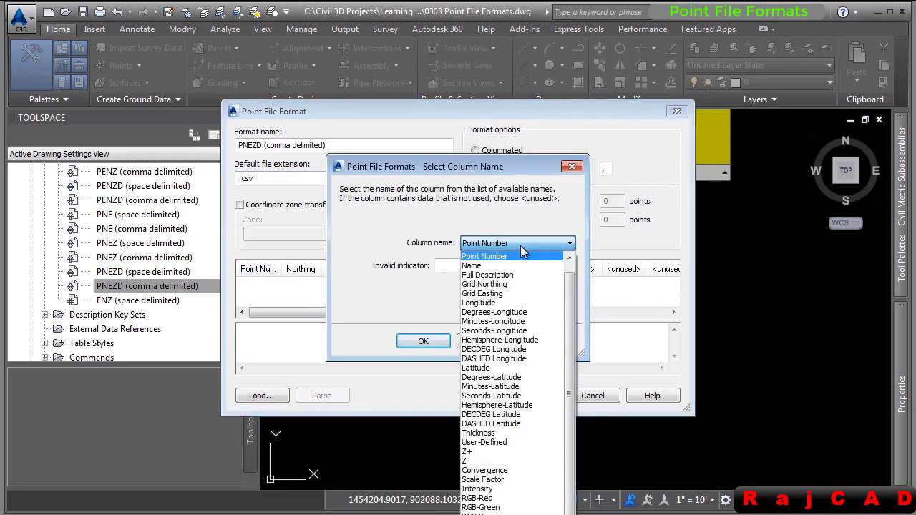
drag(570, 313, 498, 356)
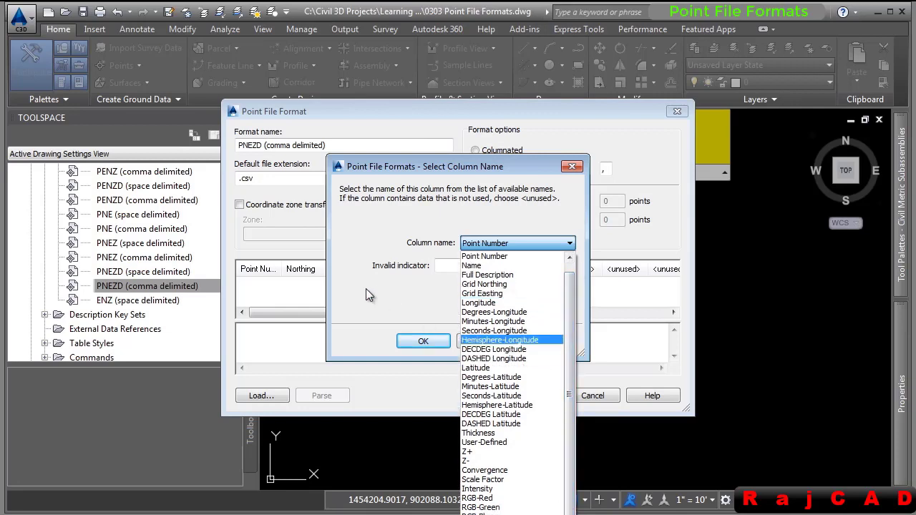
click(397, 299)
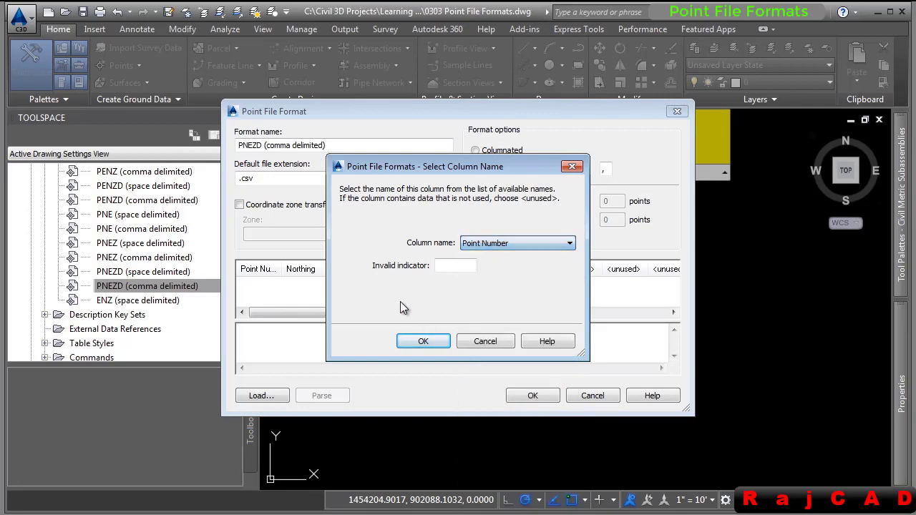
click(495, 342)
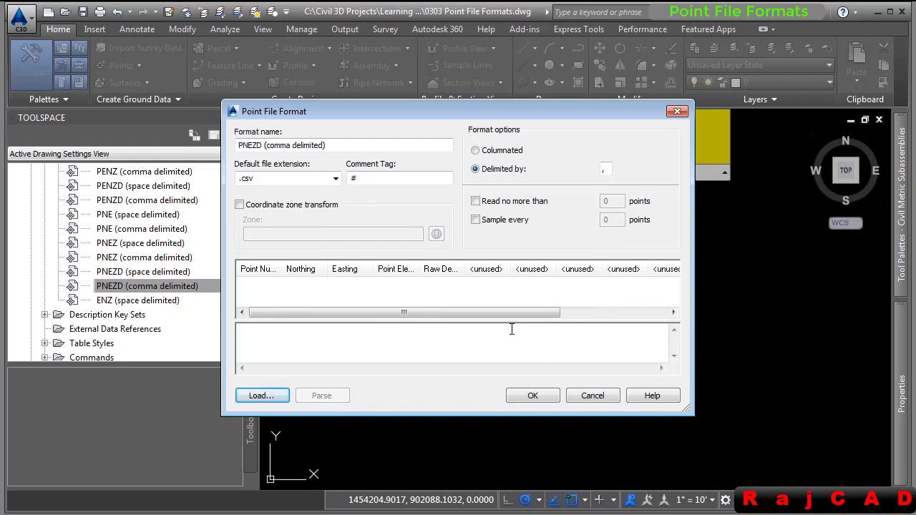
- Load the existing survey point file from the project's Survey folder into the format and parse it by comma delimiter
click(262, 397)
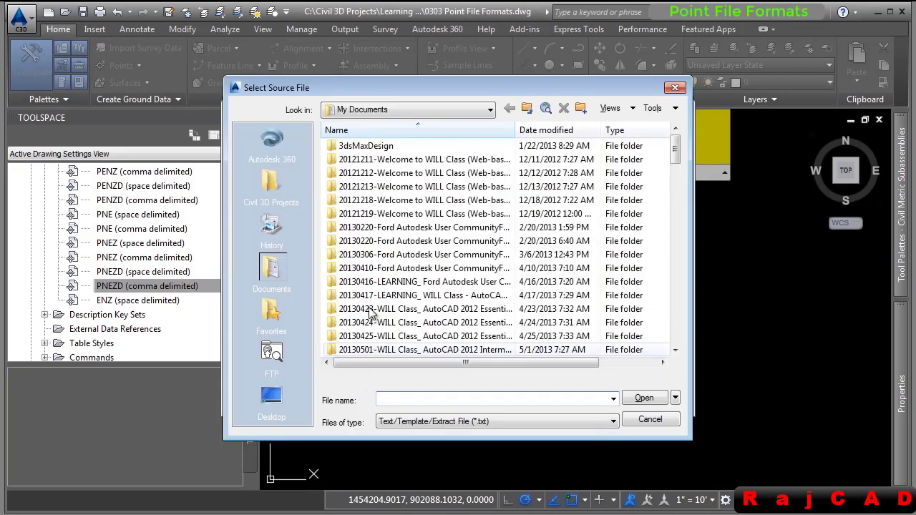
click(271, 185)
double_click(407, 159)
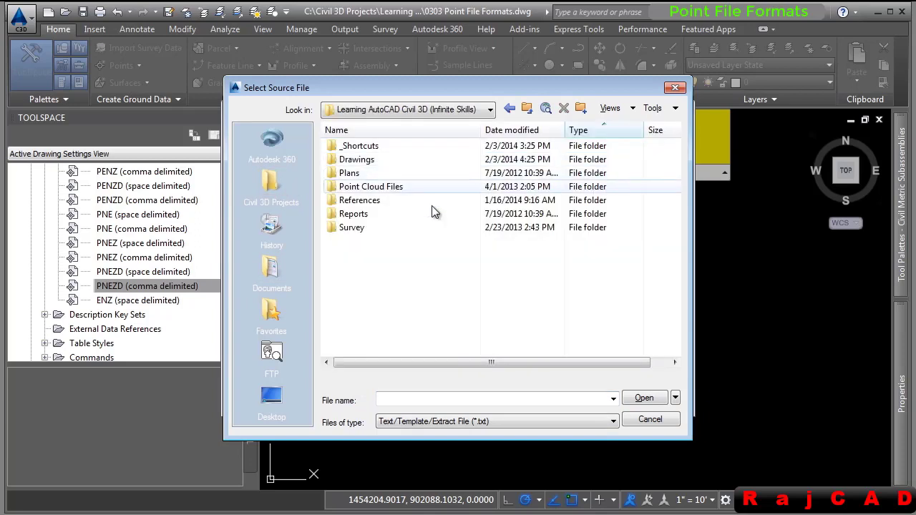
double_click(390, 227)
double_click(402, 159)
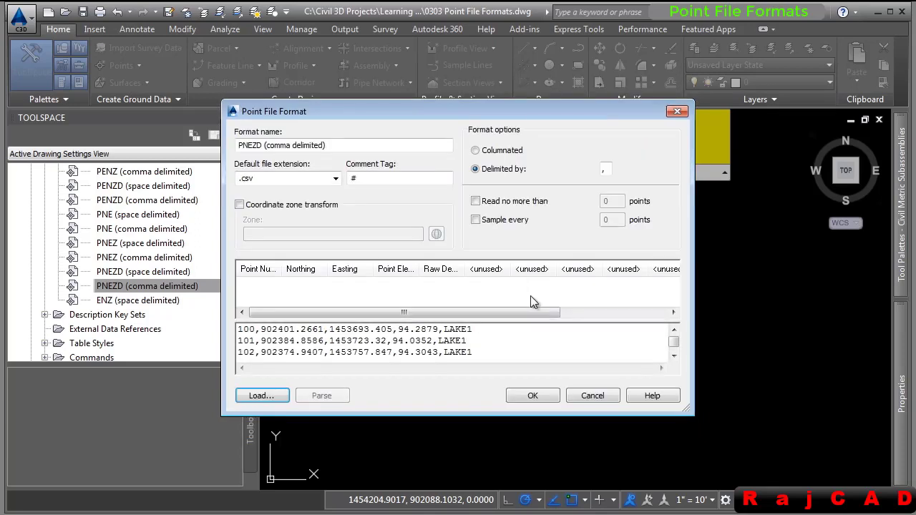
click(326, 395)
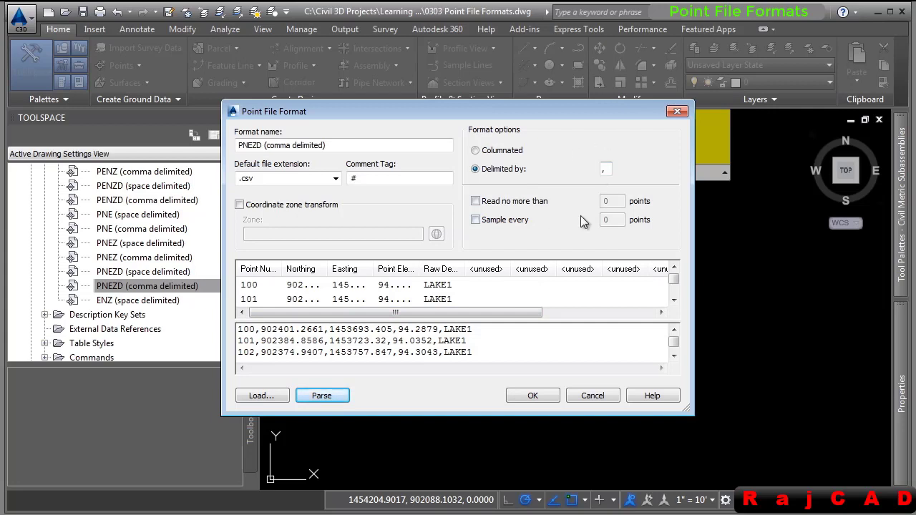
click(511, 172)
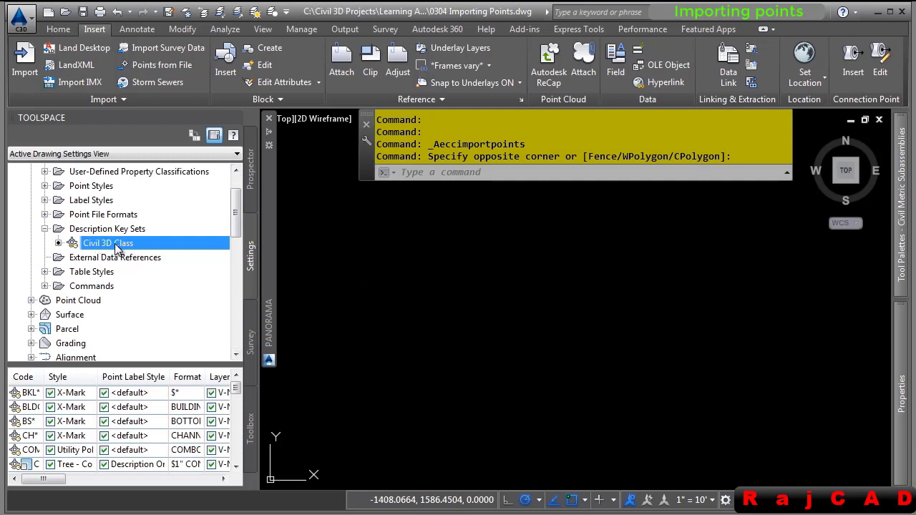
- Examine the point styles, description key sets and point commands such as CreatePoints in the 0304 Importing Points drawing's settings
scroll(45, 223, up, 1)
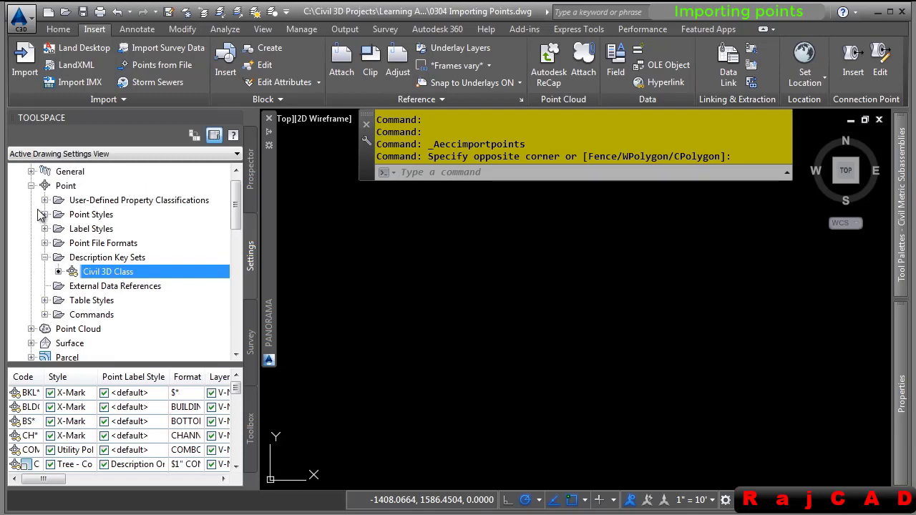
click(45, 216)
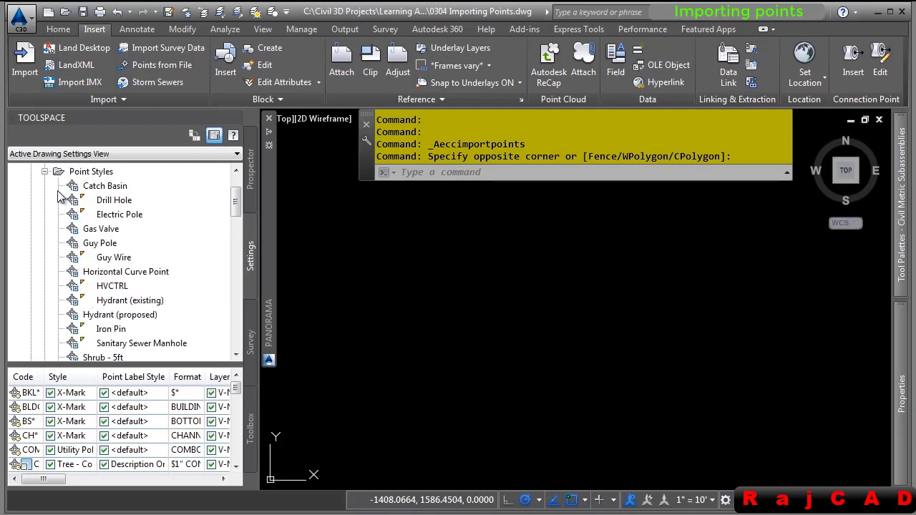
click(45, 173)
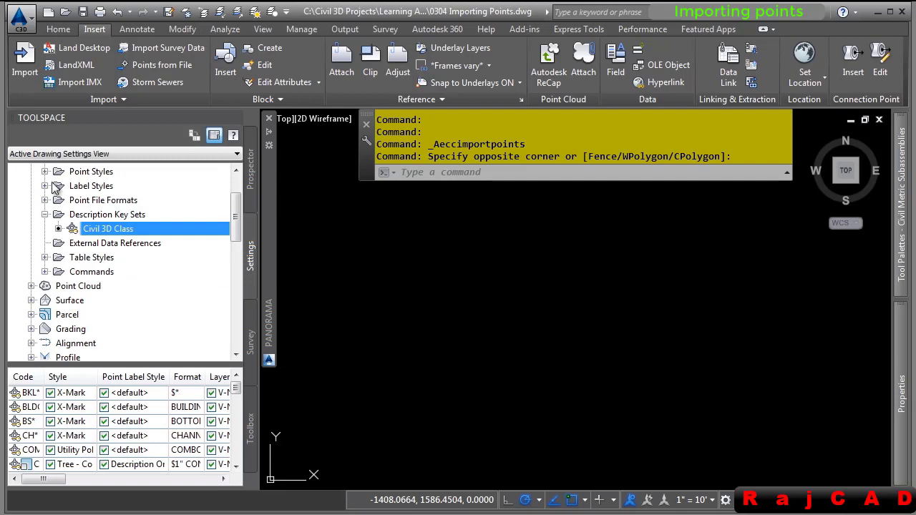
click(44, 215)
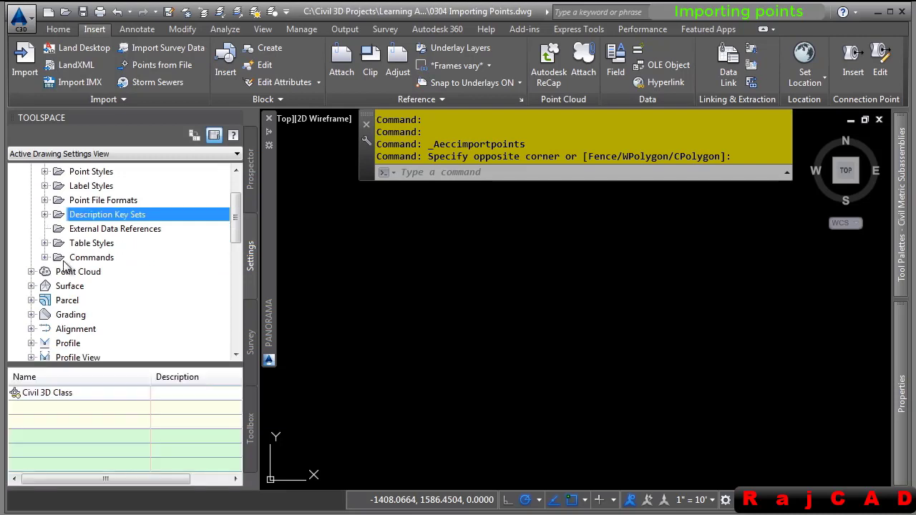
click(44, 258)
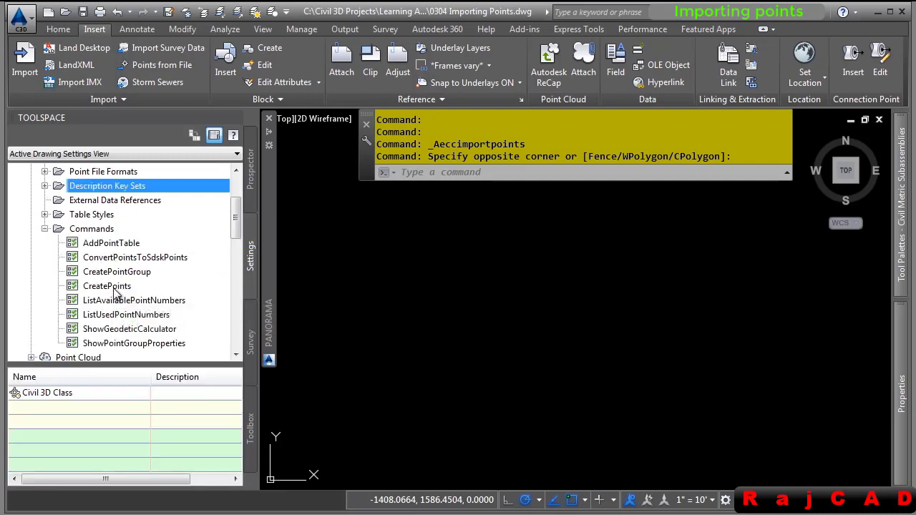
right_click(116, 292)
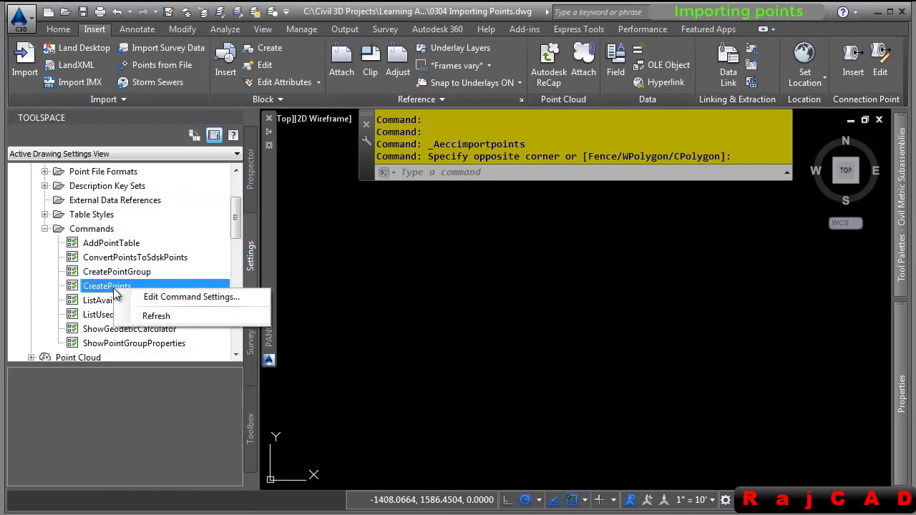
click(44, 229)
- Import Points-EG.csv with the PNEZD (comma delimited) format, without adding the points to a point group
click(251, 179)
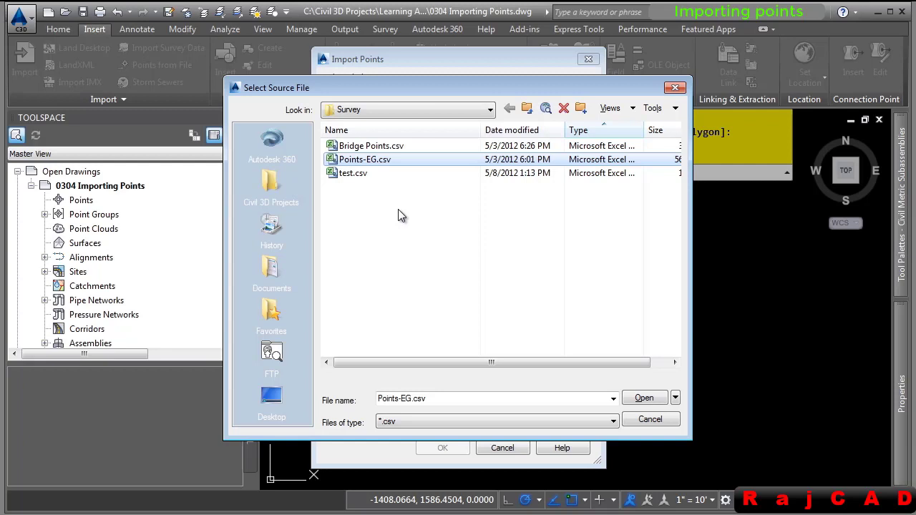
click(647, 402)
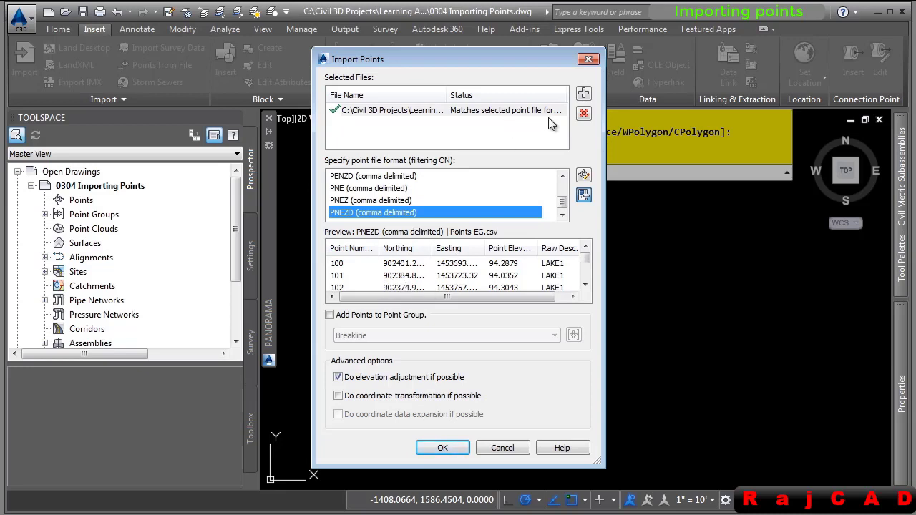
click(382, 317)
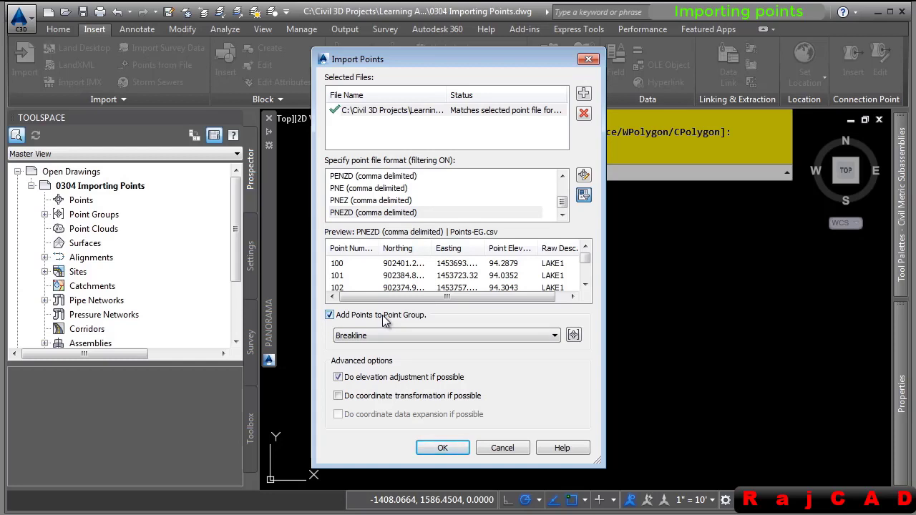
click(383, 316)
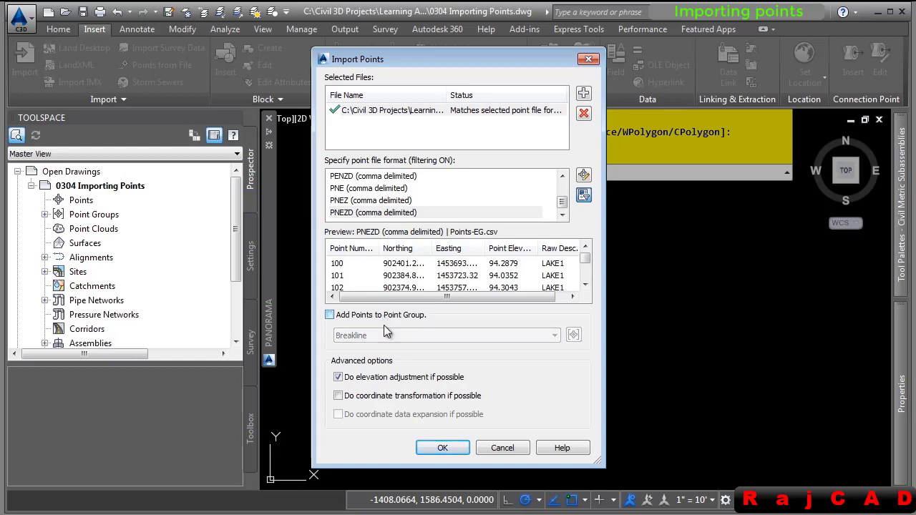
click(445, 385)
click(442, 448)
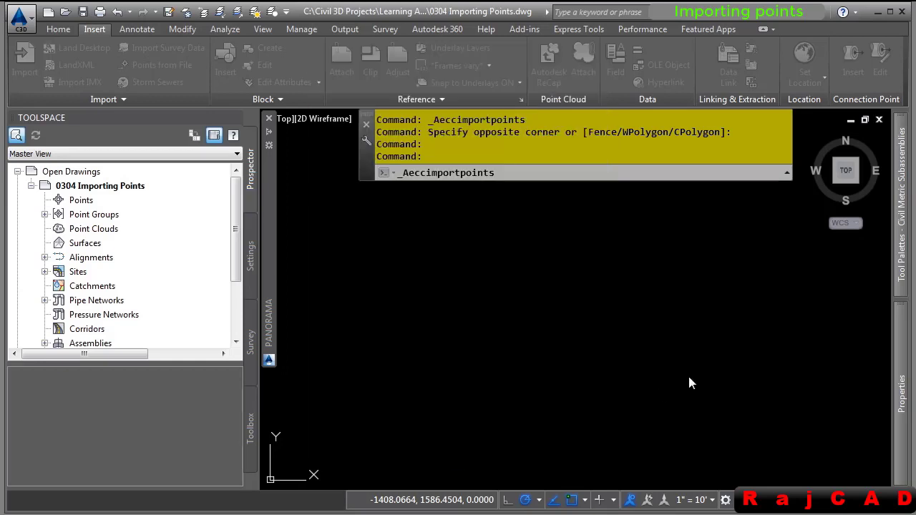
- Examine the imported points across the drawing, including the coniferous and deciduous tree symbols and the utility pole symbol
middle_click(524, 362)
middle_click(525, 362)
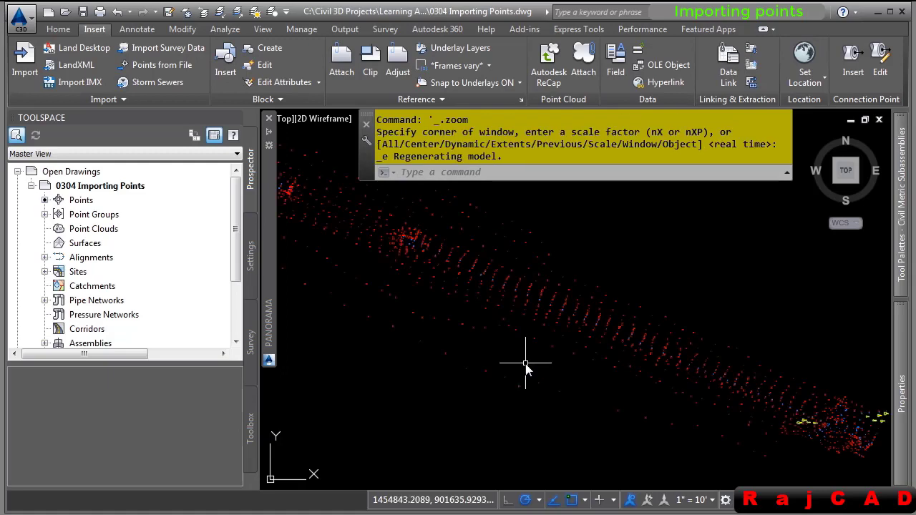
scroll(652, 338, up, 10)
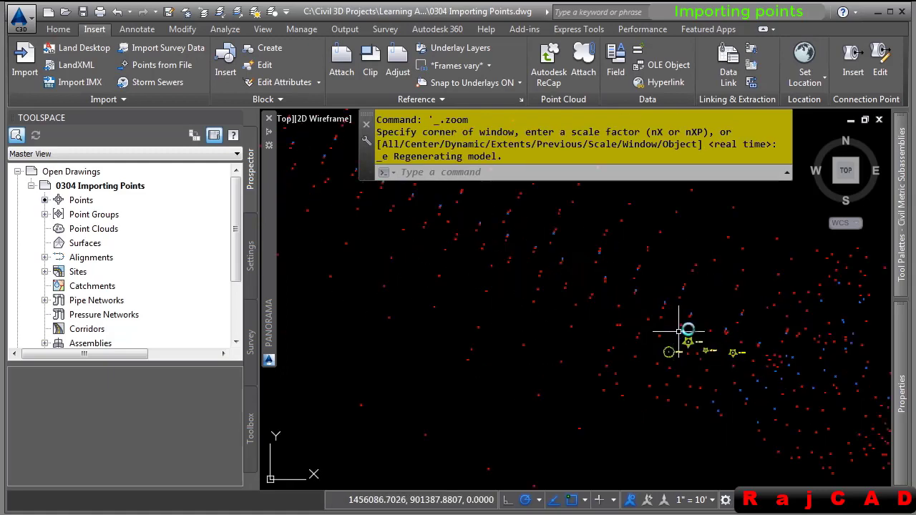
middle_drag(726, 310, 605, 366)
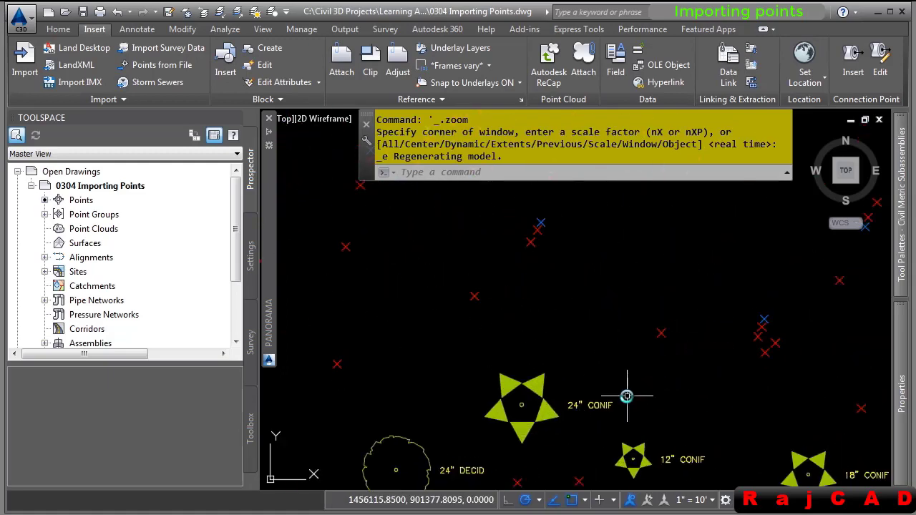
mouse_move(627, 396)
middle_down()
mouse_move(620, 380)
mouse_move(644, 298)
middle_up()
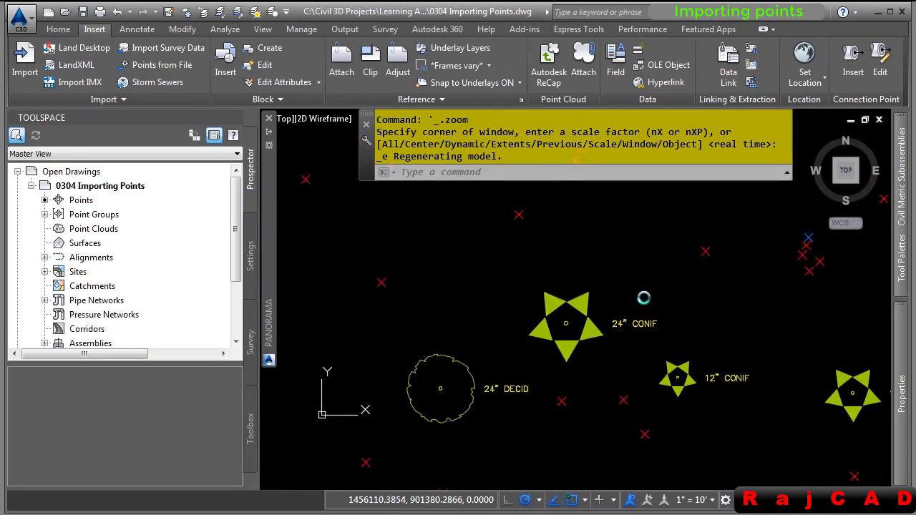
scroll(523, 312, up, 5)
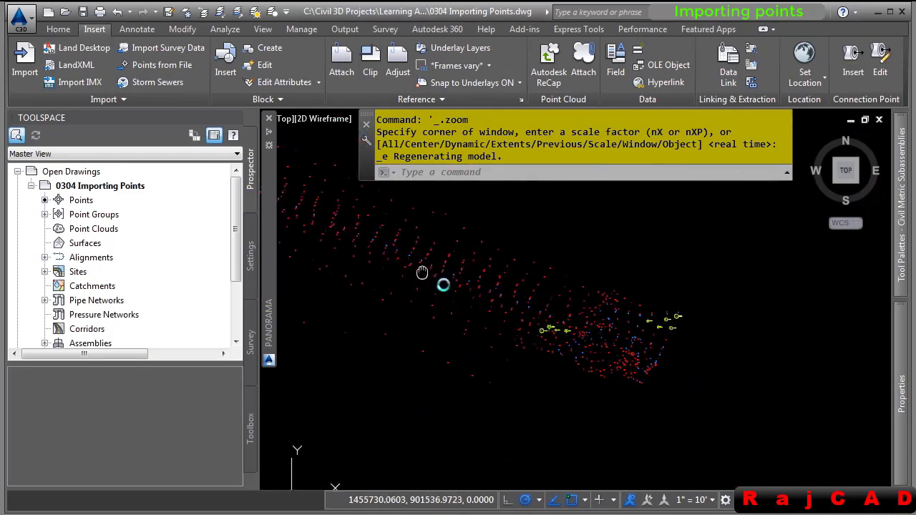
scroll(579, 317, up, 6)
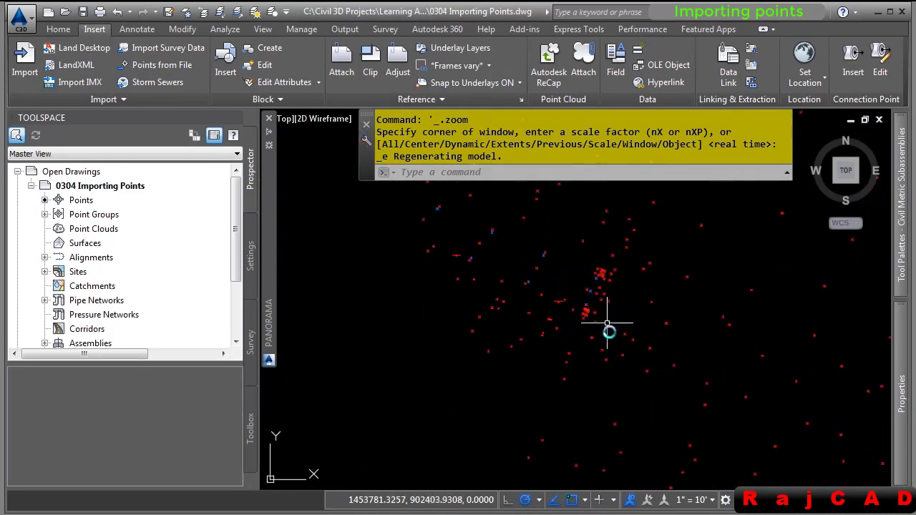
scroll(452, 307, up, 3)
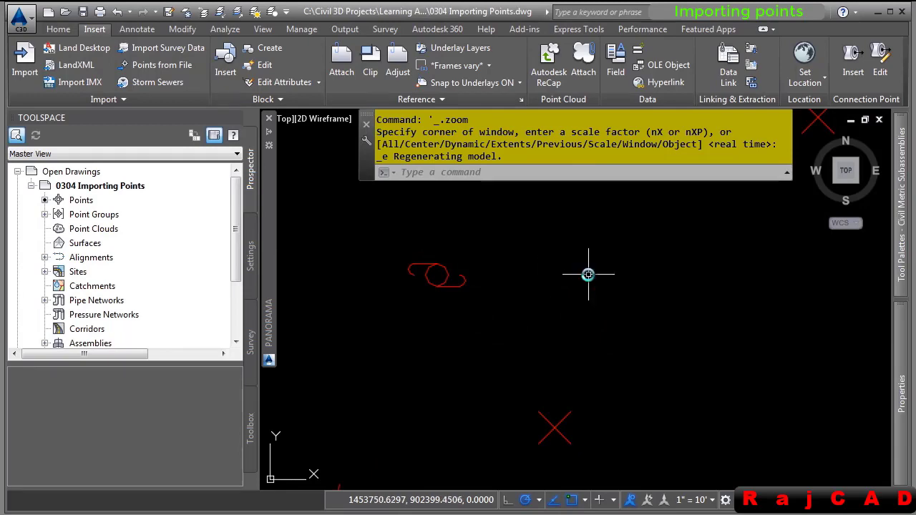
- Review the styles, formats, layers and scale parameters of the Civil 3D Class description keys, such as COMB* and CONIF*
mouse_move(272, 314)
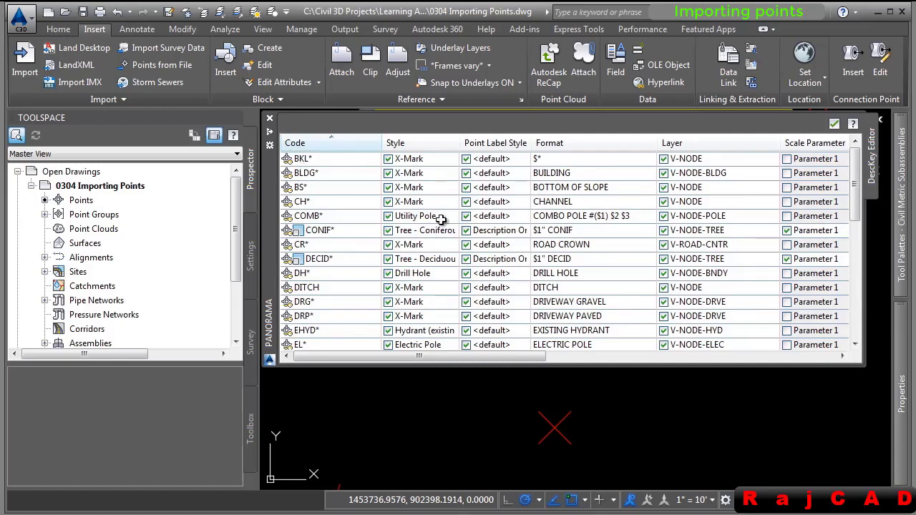
click(250, 256)
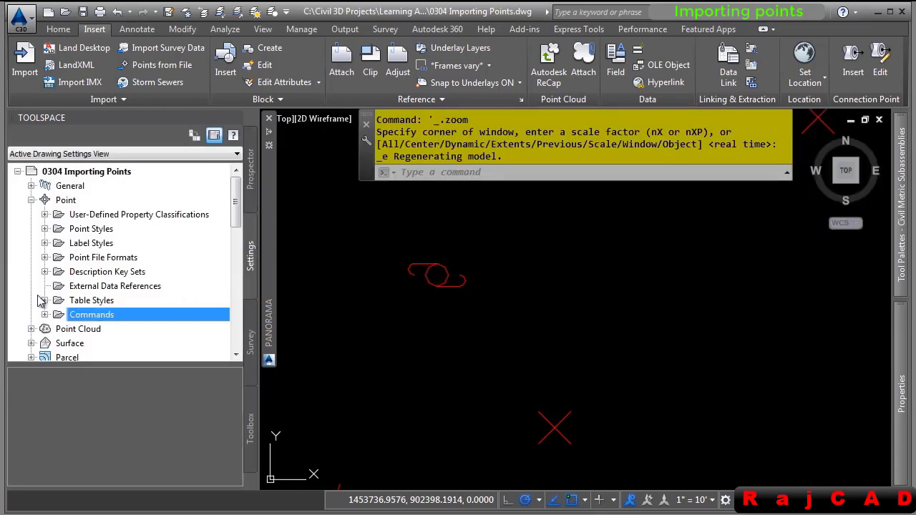
click(44, 272)
right_click(91, 286)
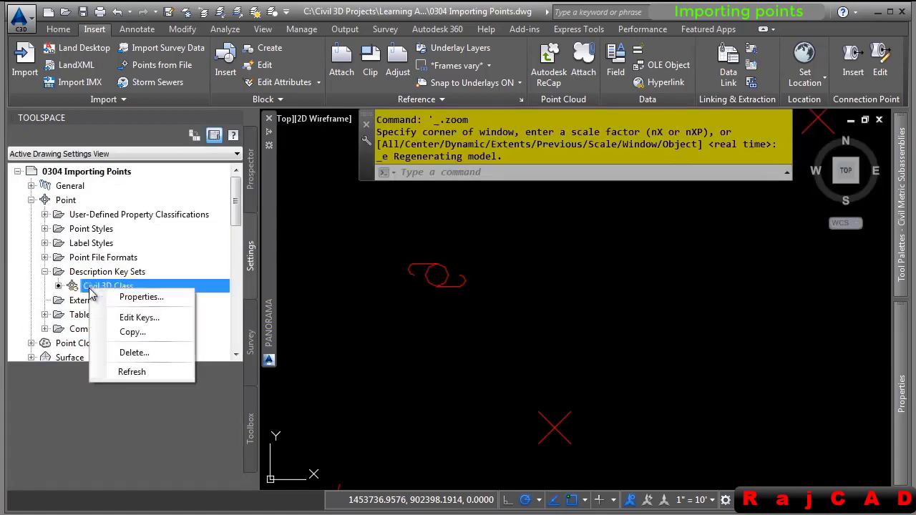
click(269, 301)
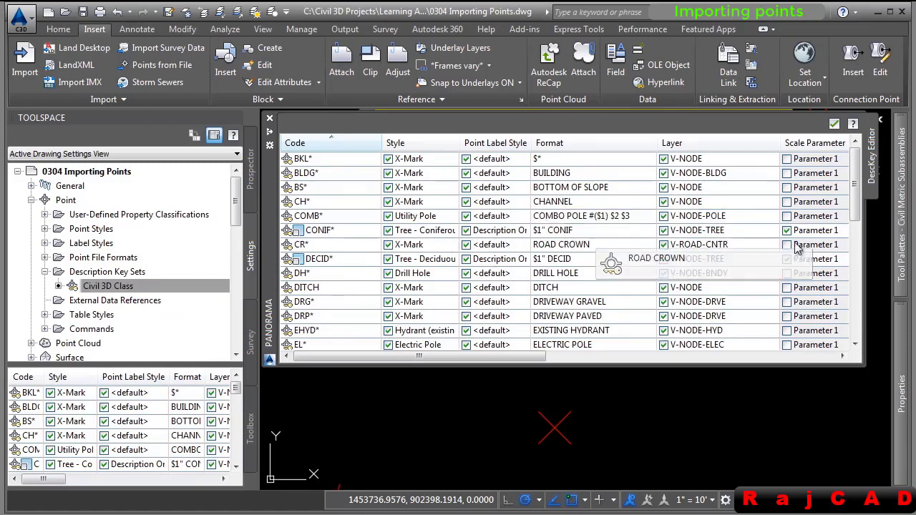
mouse_move(852, 215)
mouse_down()
mouse_move(852, 272)
mouse_move(859, 182)
mouse_move(863, 222)
mouse_up()
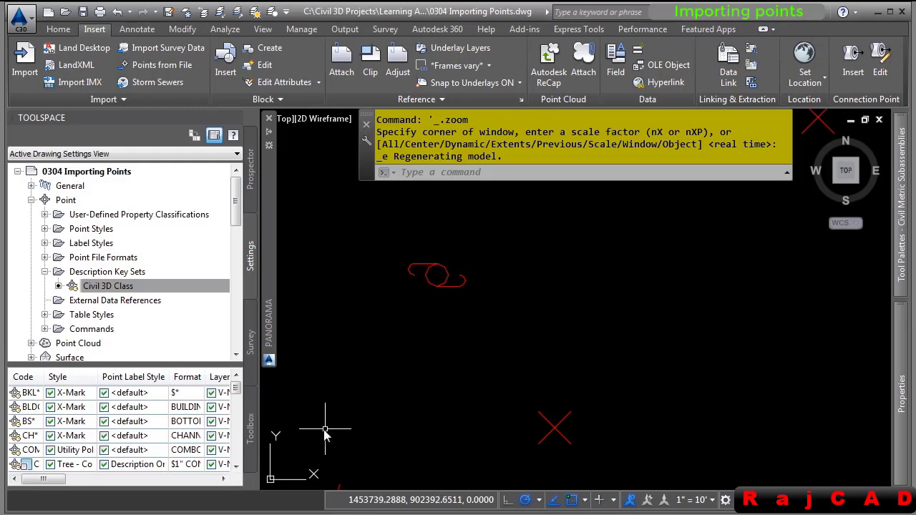
click(154, 288)
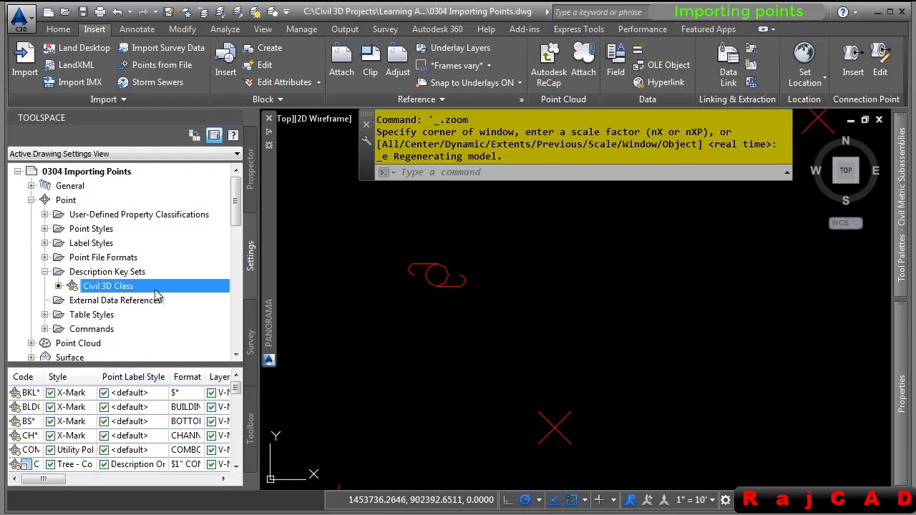
- Update the drawing's point groups so that the outdated Points-EG group is brought up to date
click(251, 179)
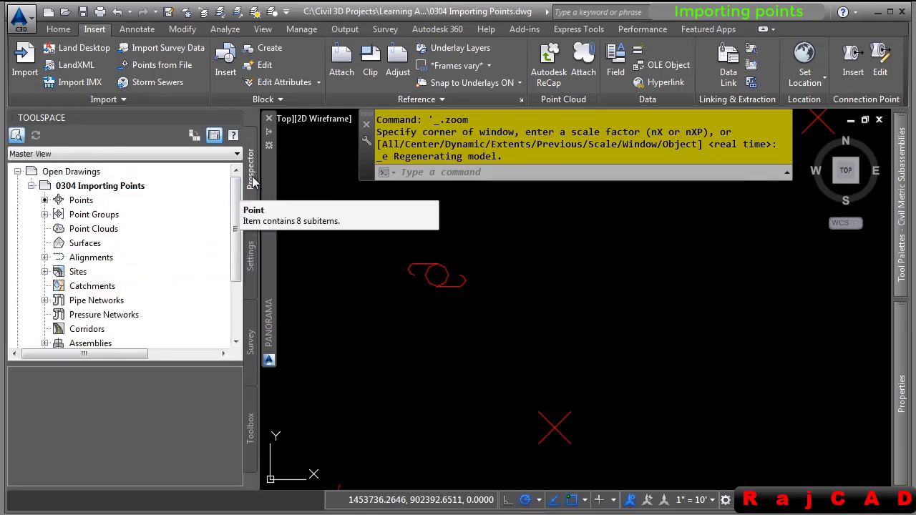
click(45, 214)
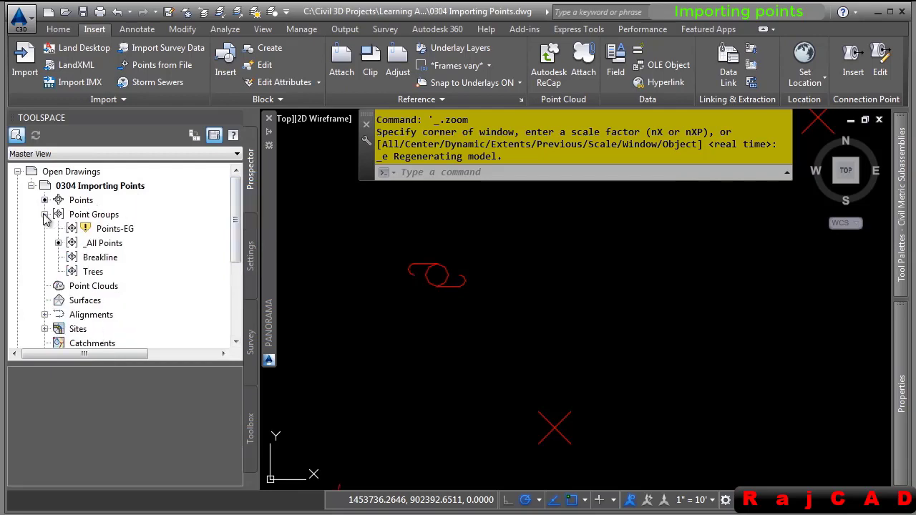
right_click(93, 216)
click(136, 275)
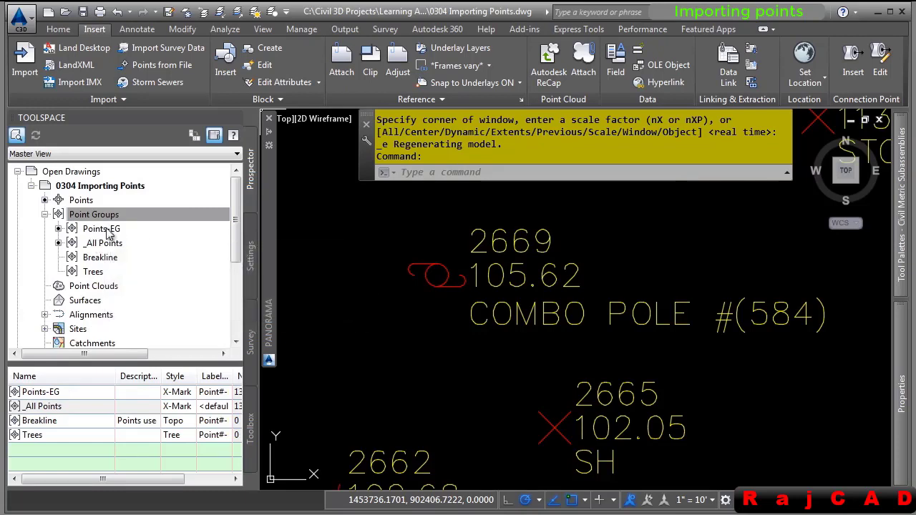
- Set the default point label style of the Points-EG point group to Description Only
mouse_move(106, 231)
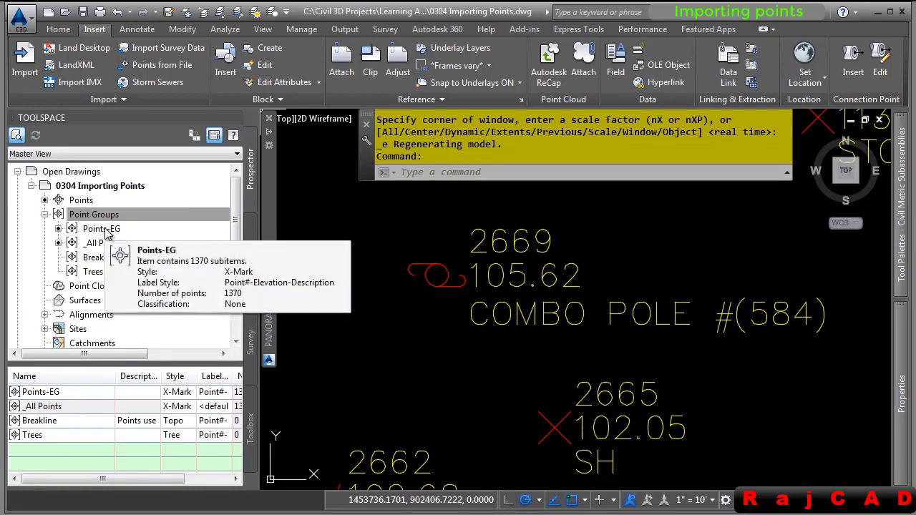
right_click(106, 231)
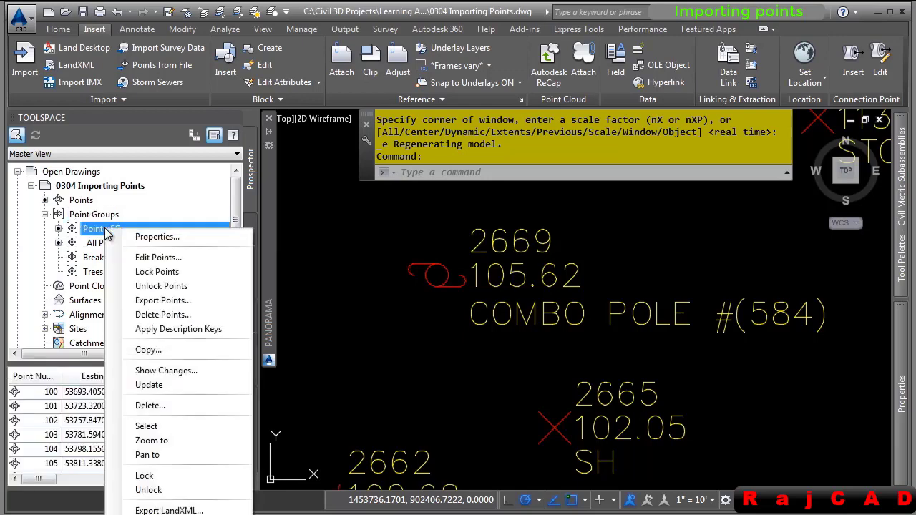
click(205, 239)
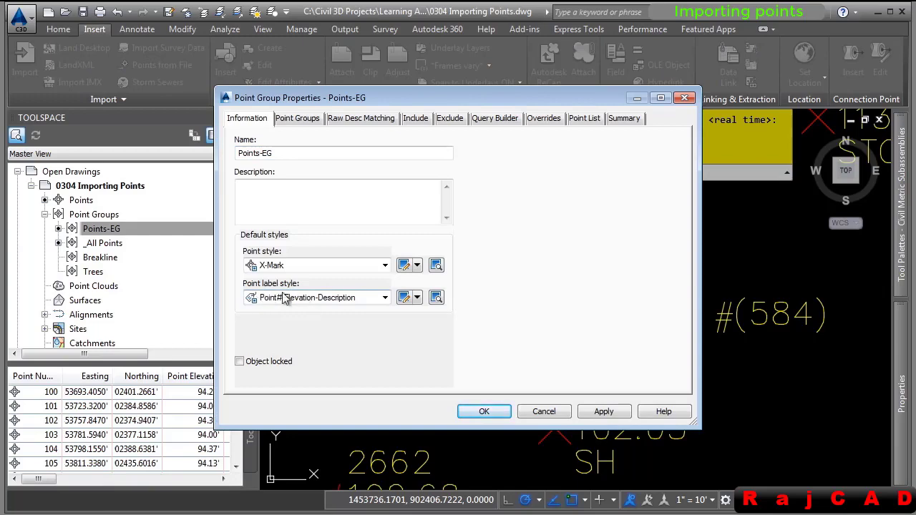
click(293, 298)
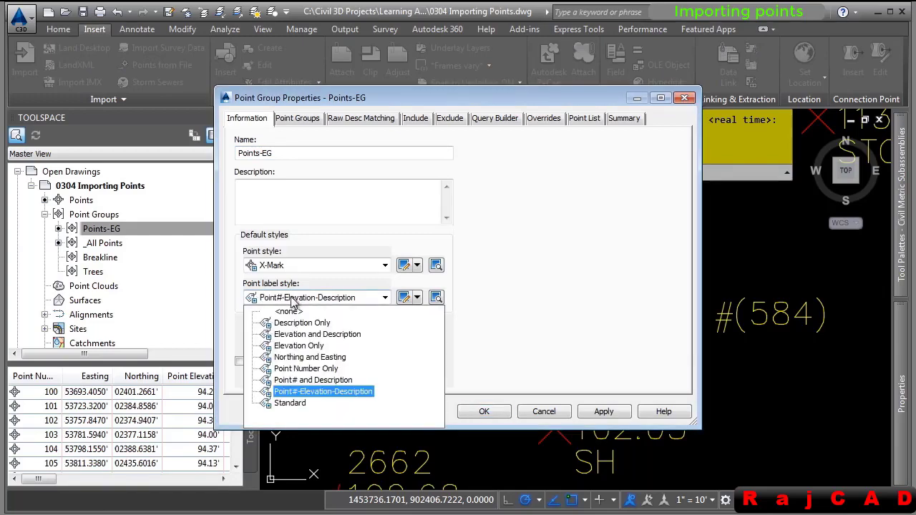
click(302, 323)
click(484, 411)
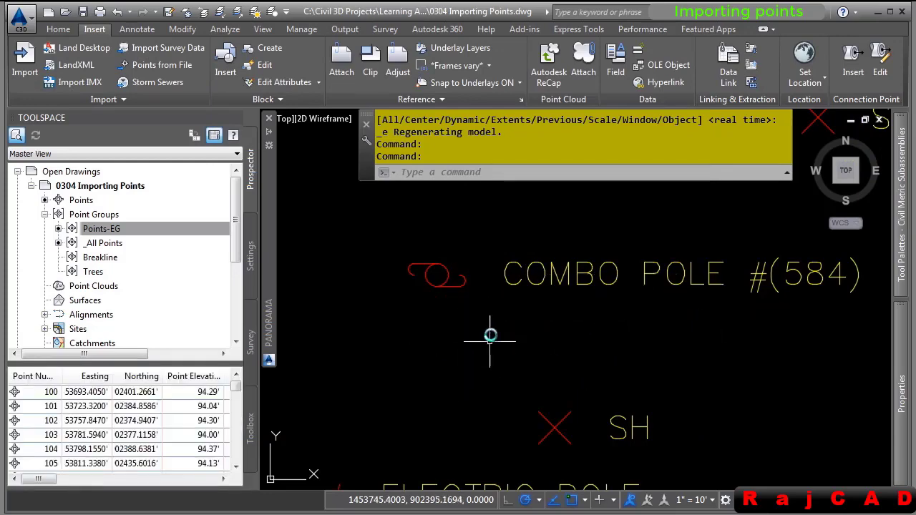
scroll(516, 335, down, 5)
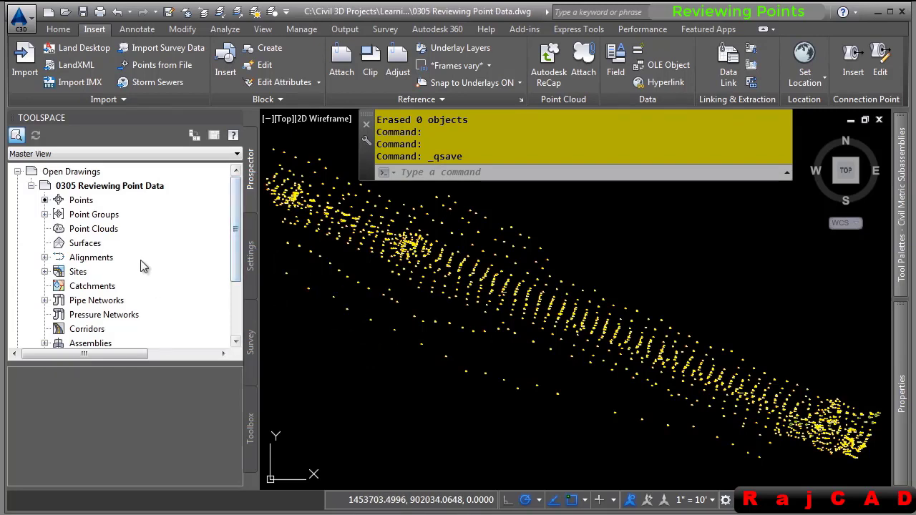
- Review the point list of the 0305 Reviewing Point Data drawing, sorting it by point elevation and by point number
click(82, 200)
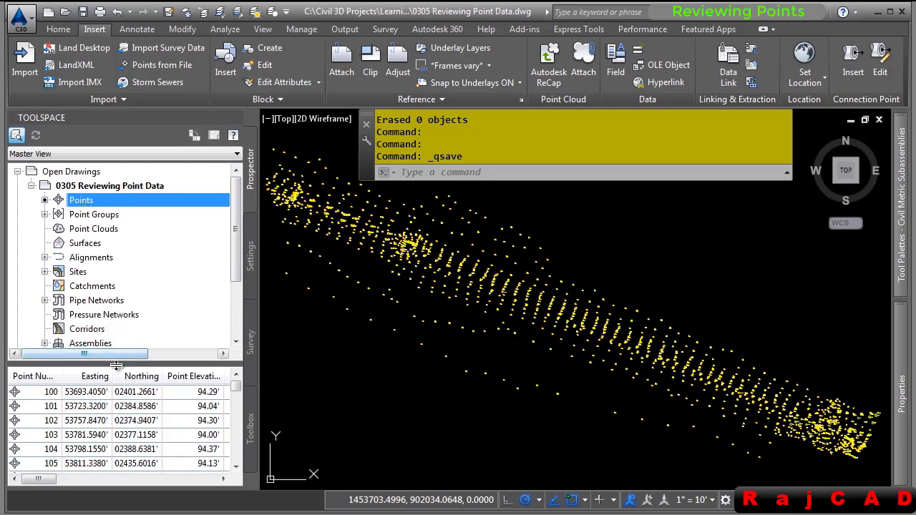
drag(119, 365, 145, 284)
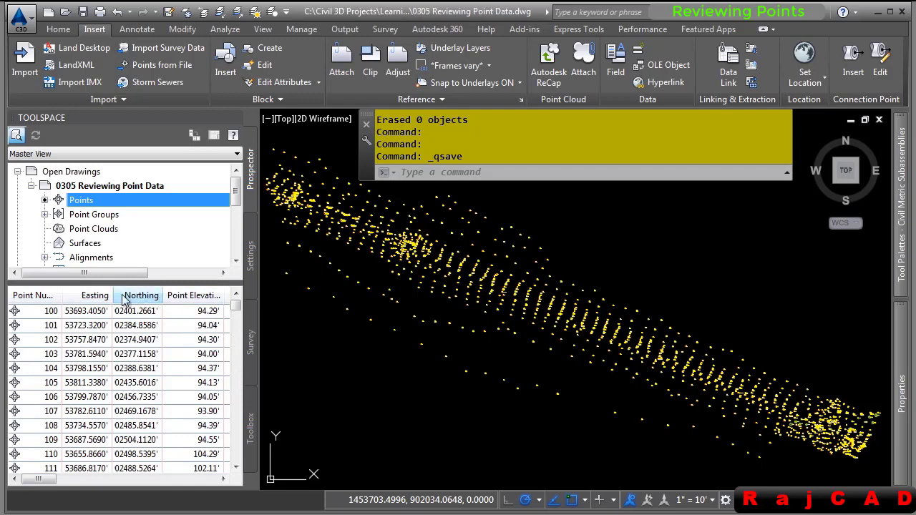
click(95, 297)
click(30, 295)
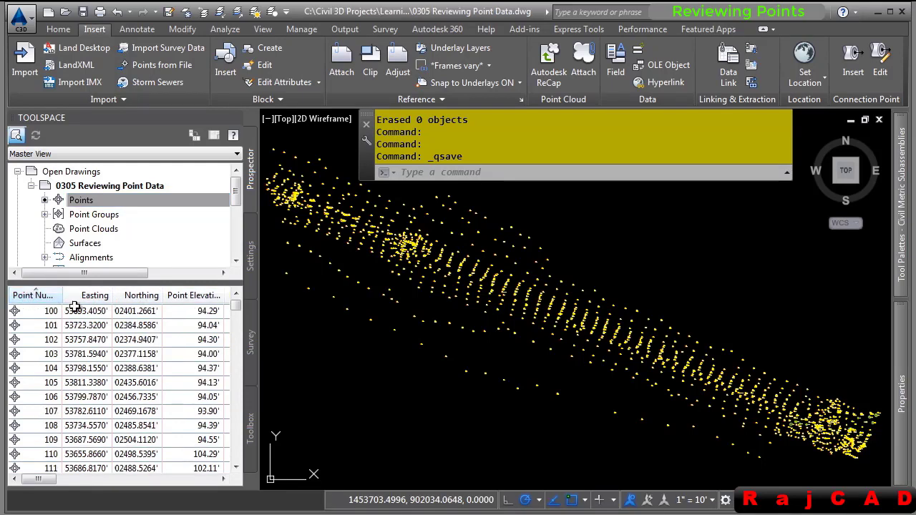
click(193, 296)
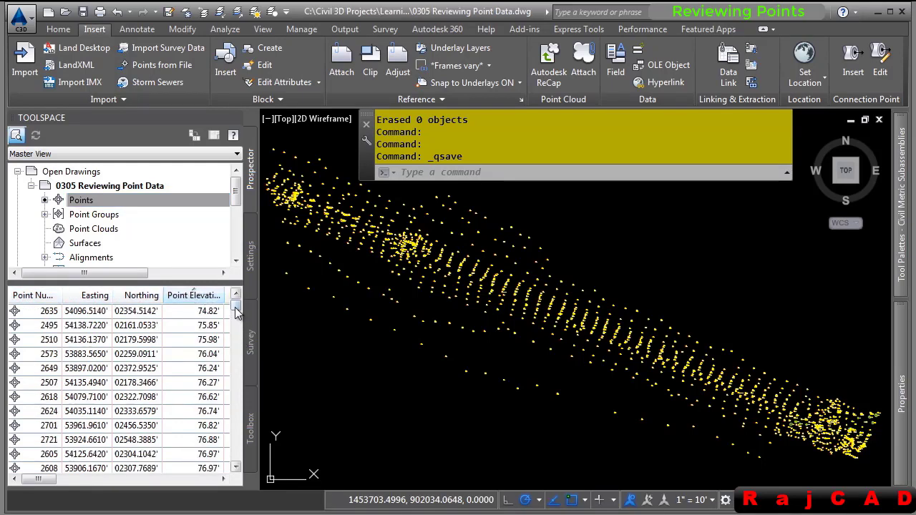
mouse_move(236, 312)
mouse_down()
mouse_move(239, 403)
mouse_move(237, 307)
mouse_up()
click(33, 296)
mouse_move(45, 485)
mouse_down()
mouse_move(220, 493)
mouse_move(148, 489)
mouse_up()
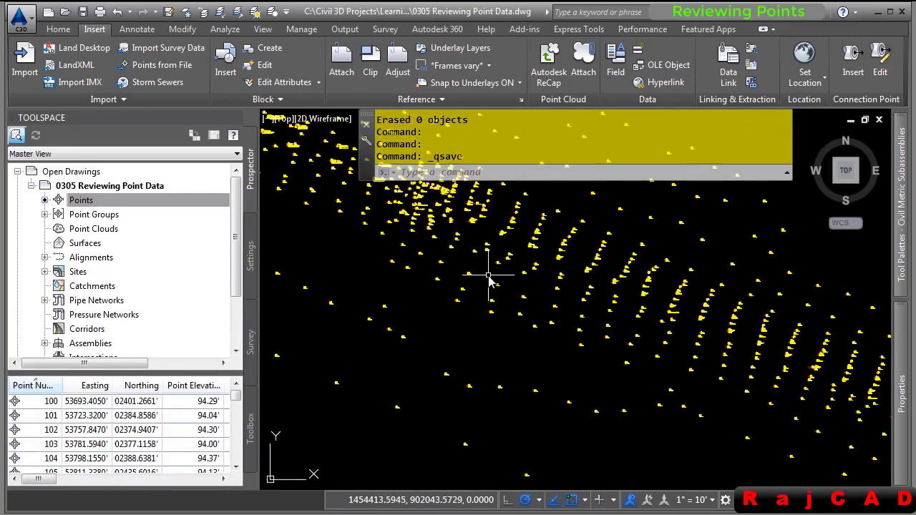
- Select the bridge pier bottom points 192 and 198 to 202 plus channel point 2596, and list them in the Point Editor
scroll(491, 293, up, 2)
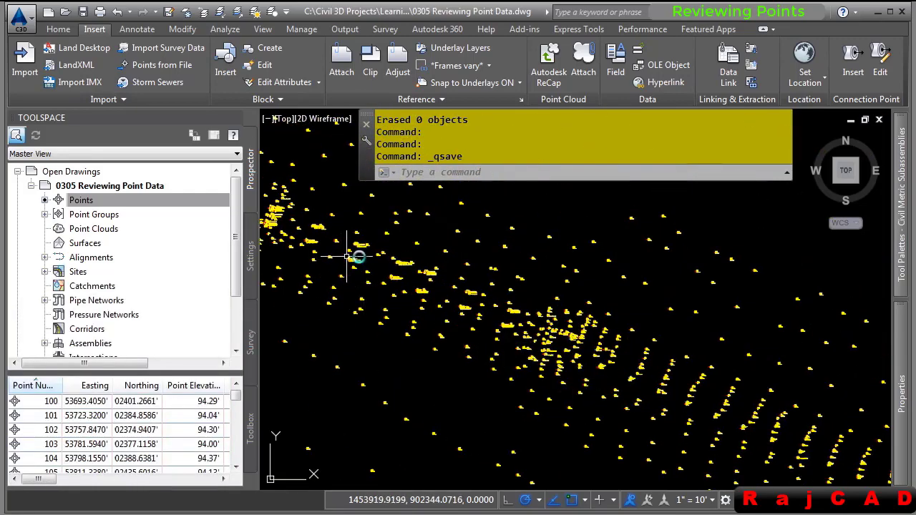
scroll(374, 255, up, 5)
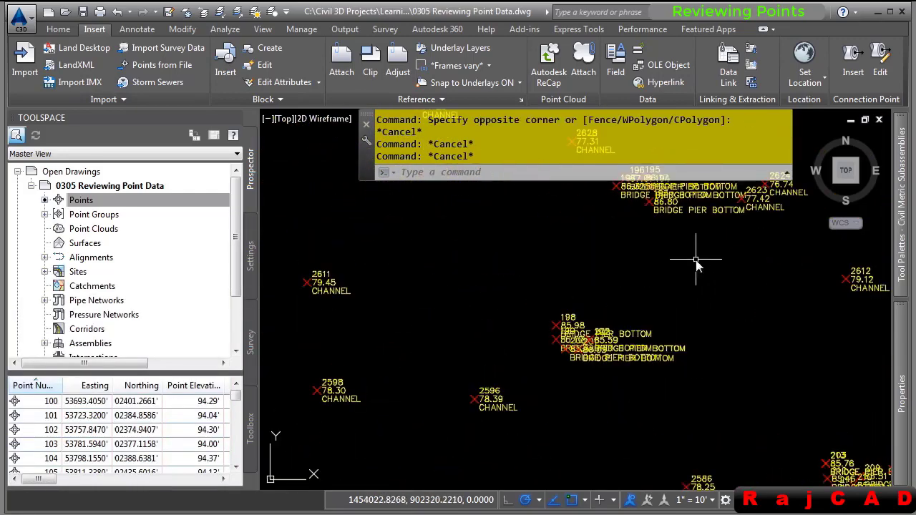
mouse_move(695, 260)
mouse_down()
mouse_move(460, 430)
mouse_move(397, 369)
mouse_up()
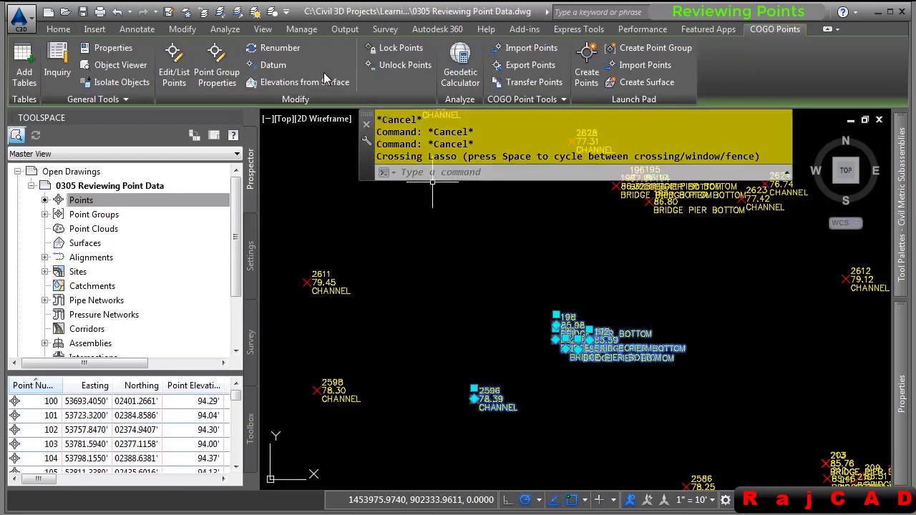
click(171, 63)
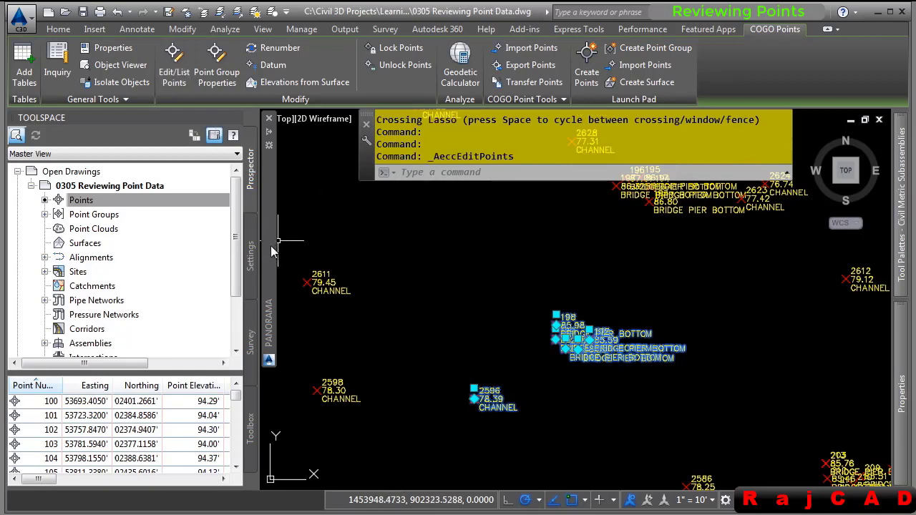
mouse_move(270, 250)
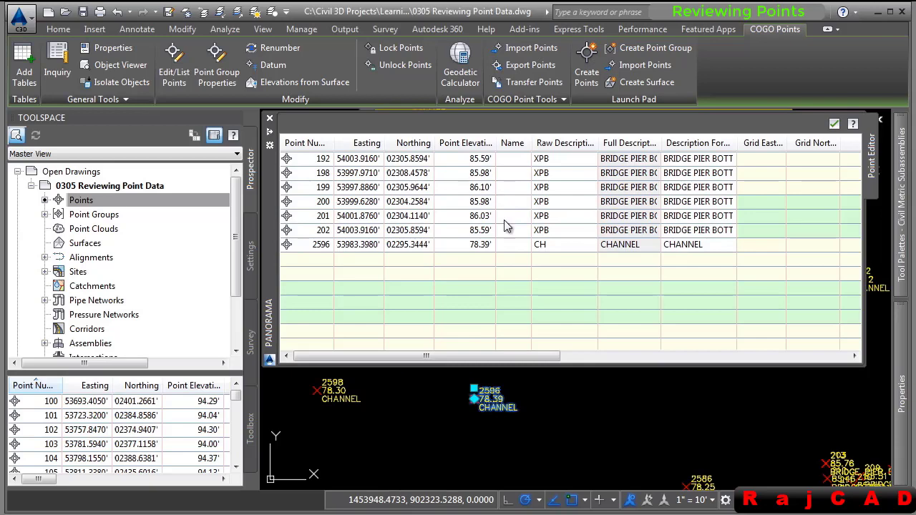
- Look through the listed points' data columns and the layers available for a point, without choosing a new layer
click(331, 246)
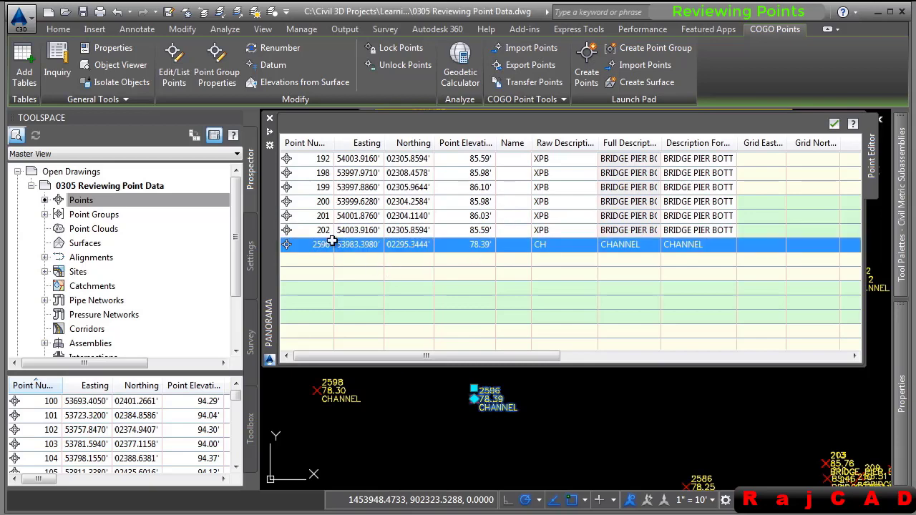
shift+click(325, 159)
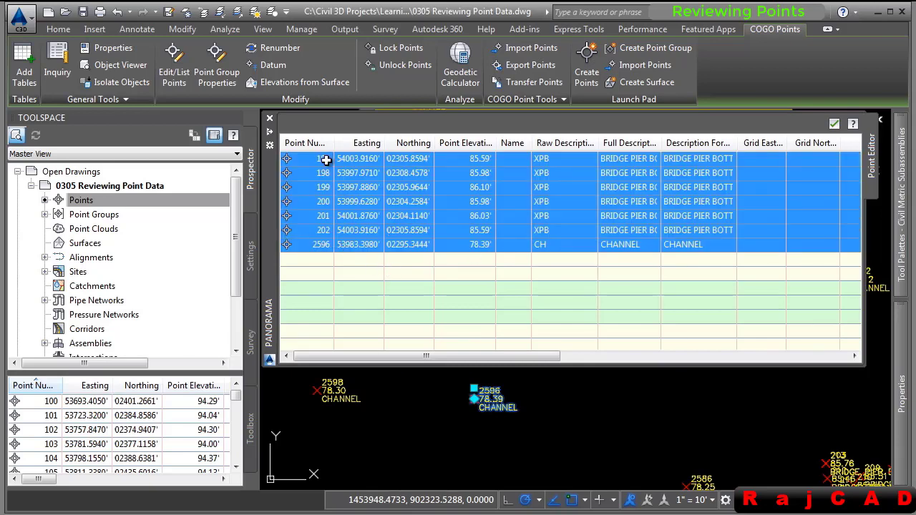
mouse_move(356, 358)
mouse_down()
mouse_move(630, 363)
mouse_move(716, 353)
mouse_move(516, 337)
mouse_move(353, 340)
mouse_move(598, 337)
mouse_up()
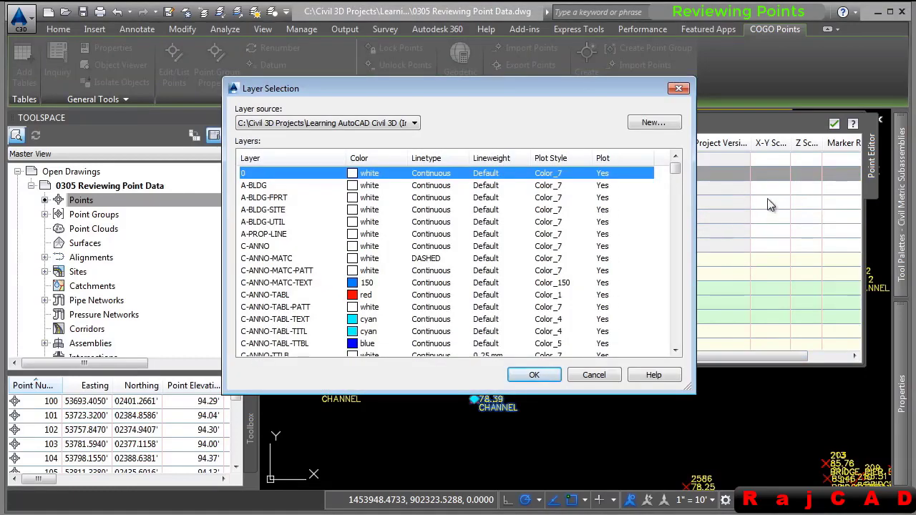
click(593, 375)
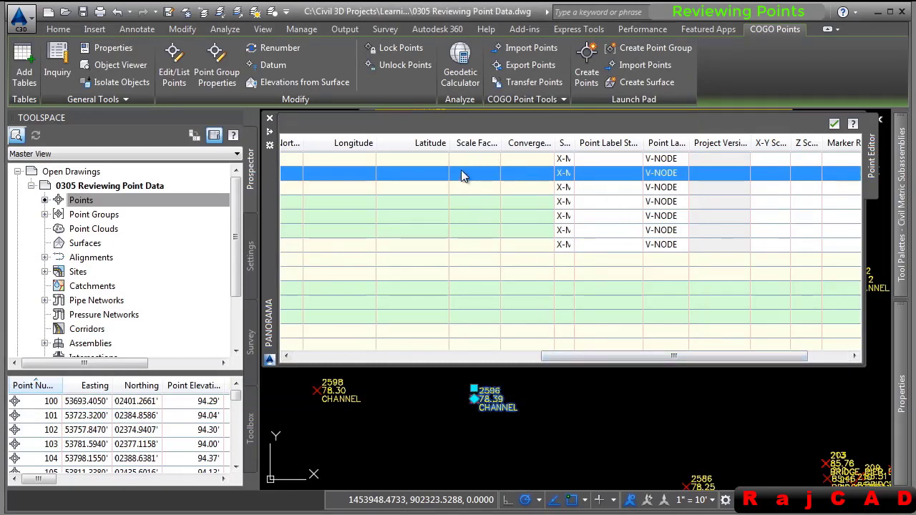
- Assign the Description Only label style to all seven listed points, close the Point Editor and clear the selection
drag(465, 160, 587, 248)
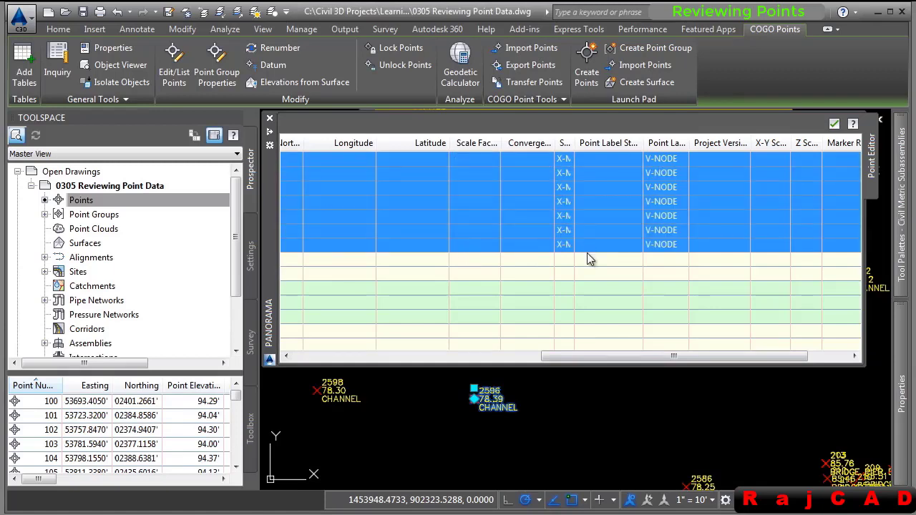
right_click(621, 146)
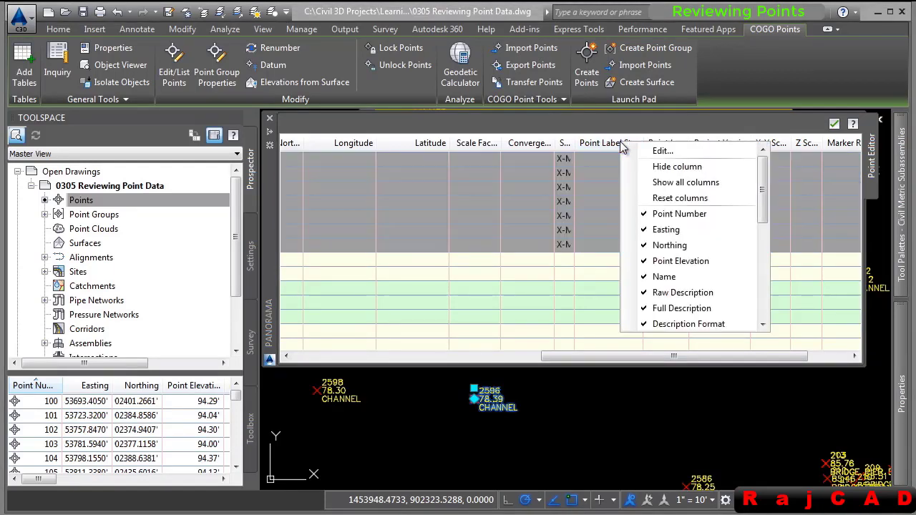
click(664, 152)
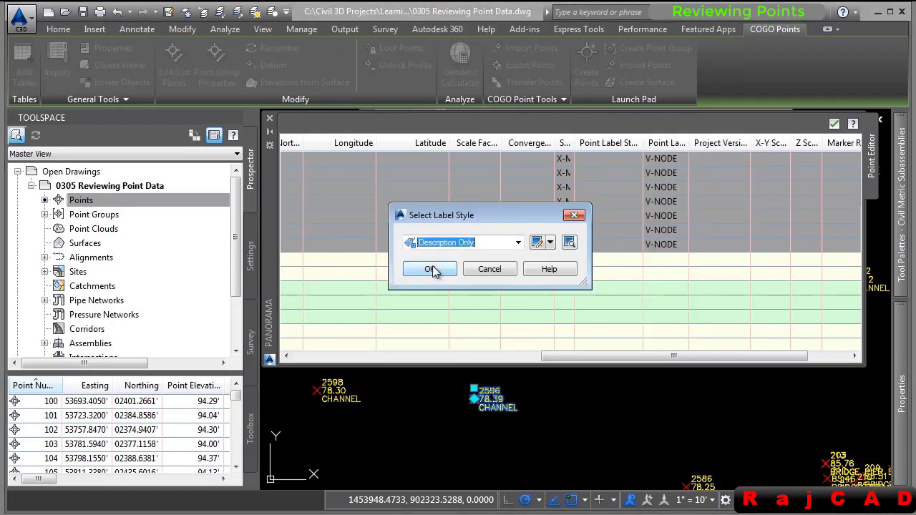
click(431, 269)
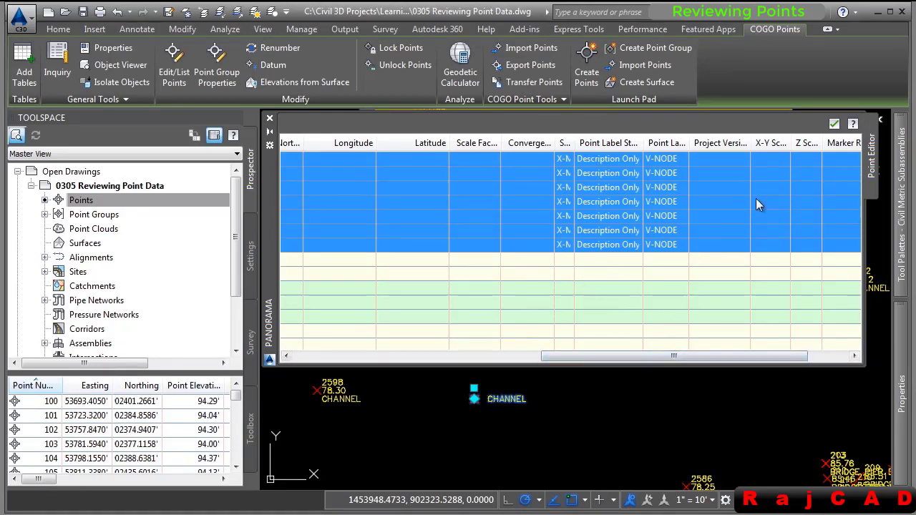
click(834, 124)
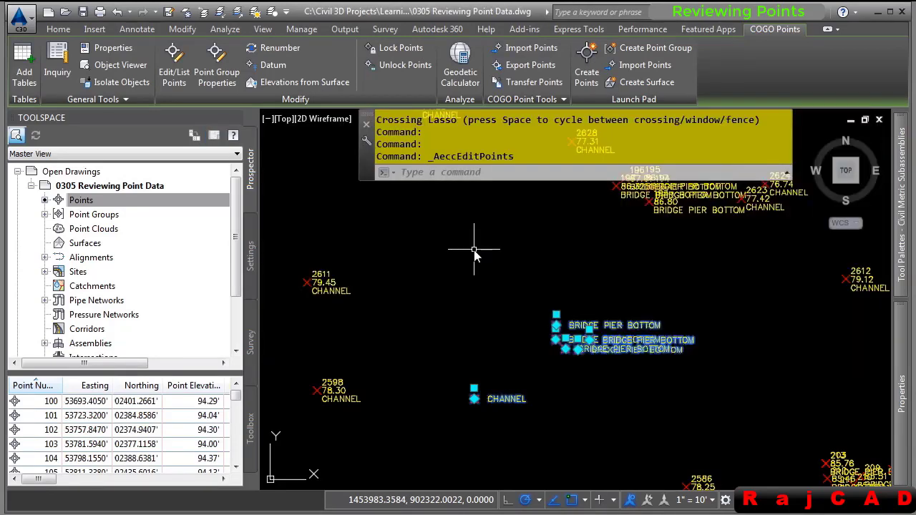
key(Escape)
key(Escape)
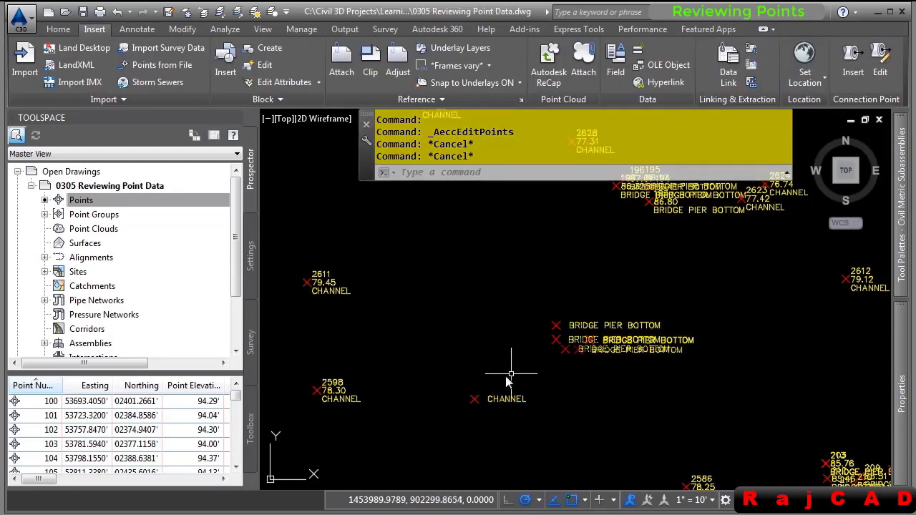
- Examine the properties of channel point 2596, including its style, label style and layer
click(492, 401)
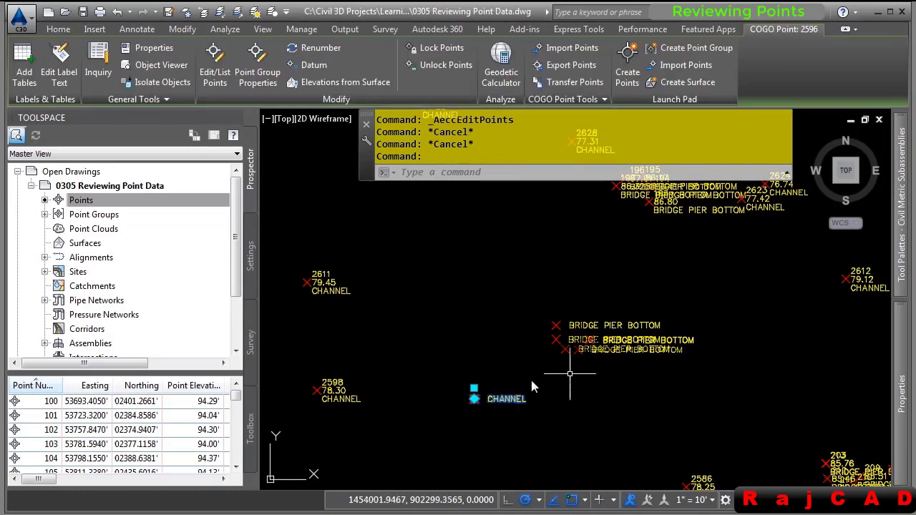
mouse_move(901, 384)
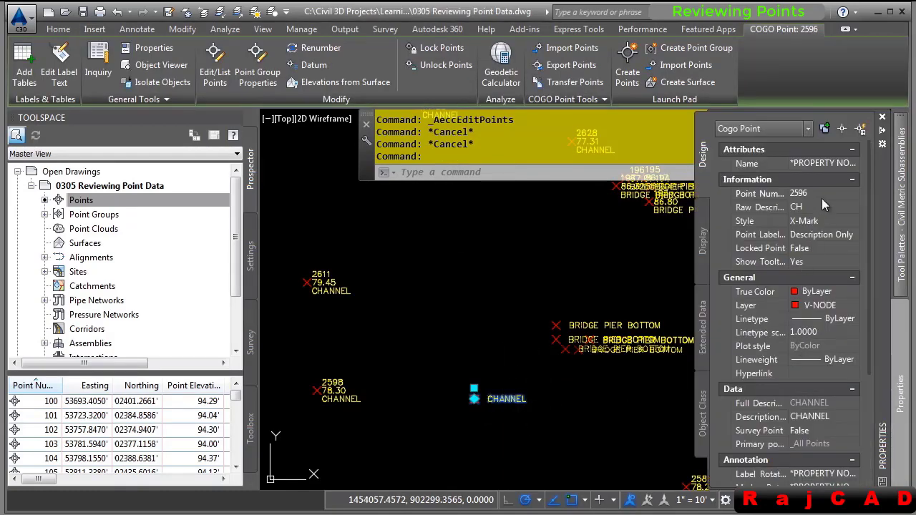
scroll(812, 361, down, 5)
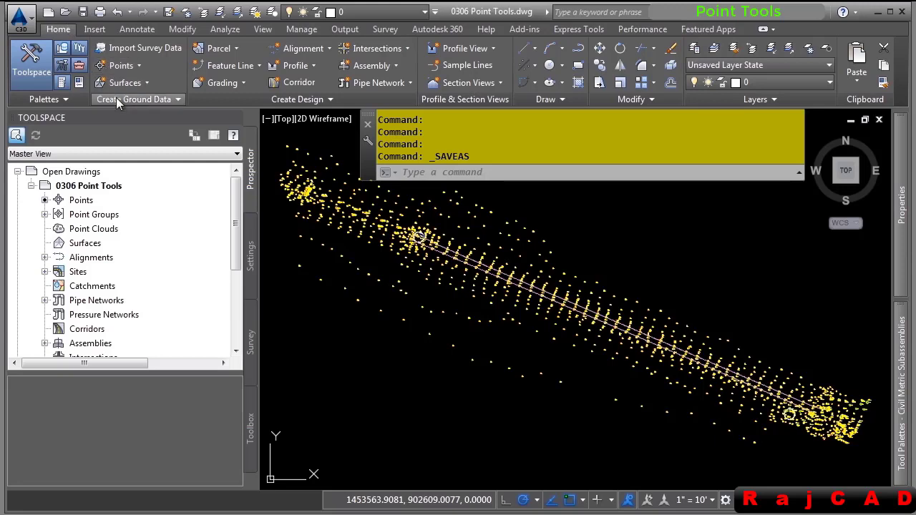
- Look through the point creation categories and open the Create Points tools, keeping their toolbar over the drawing area
click(138, 67)
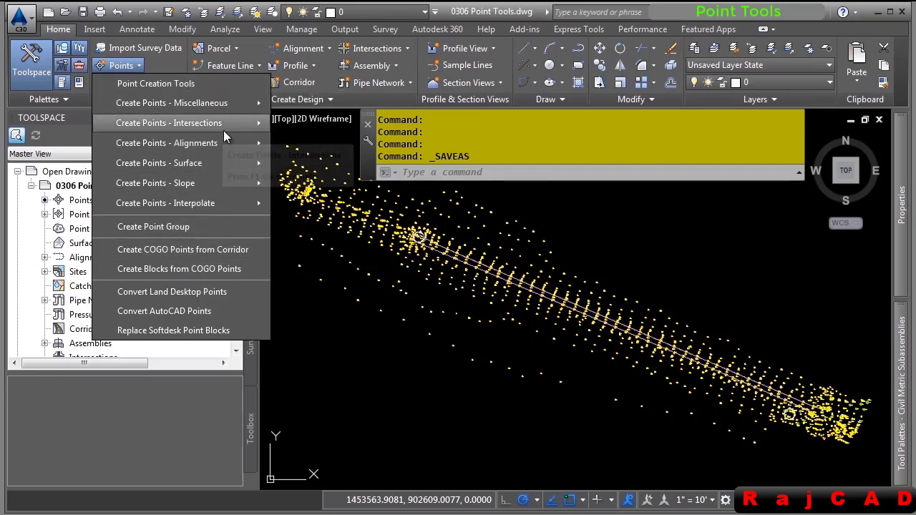
mouse_move(231, 110)
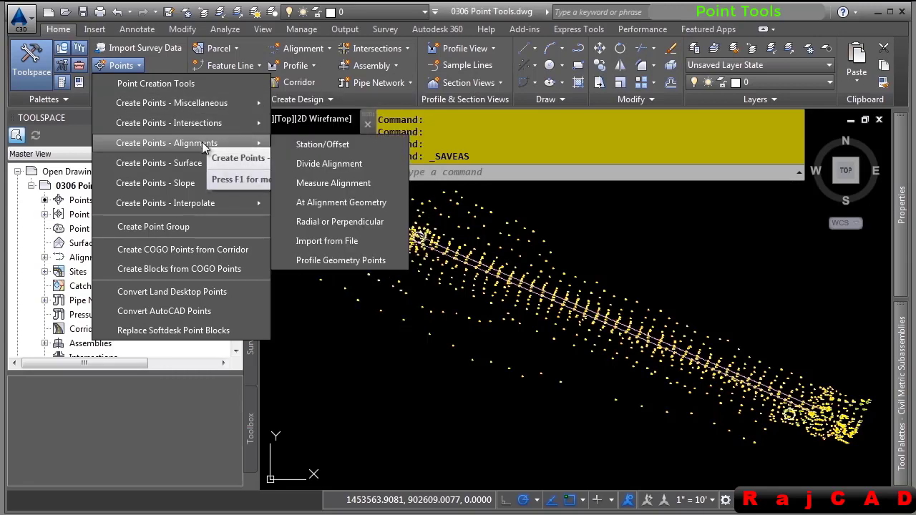
mouse_move(191, 166)
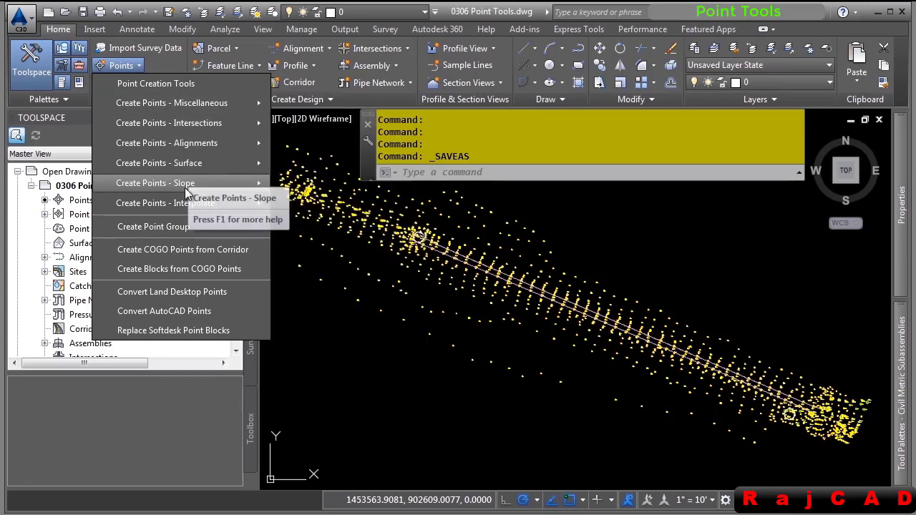
mouse_move(186, 203)
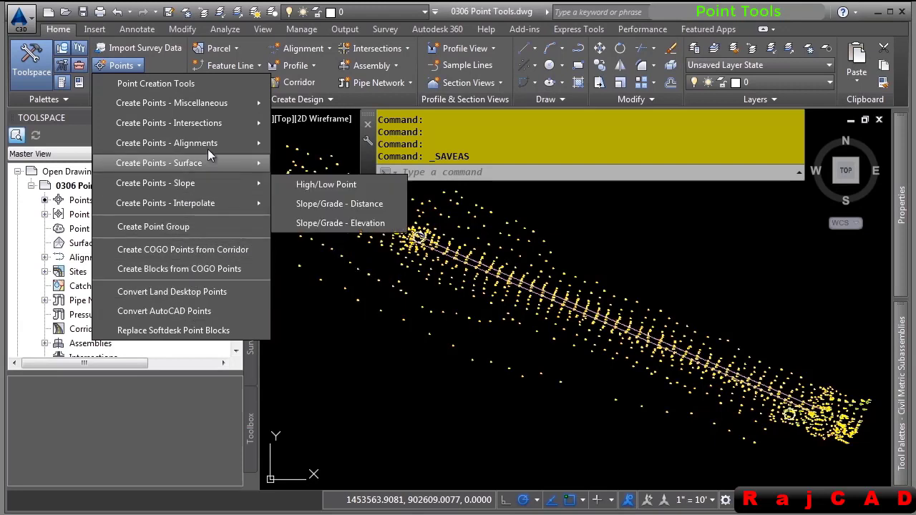
click(193, 86)
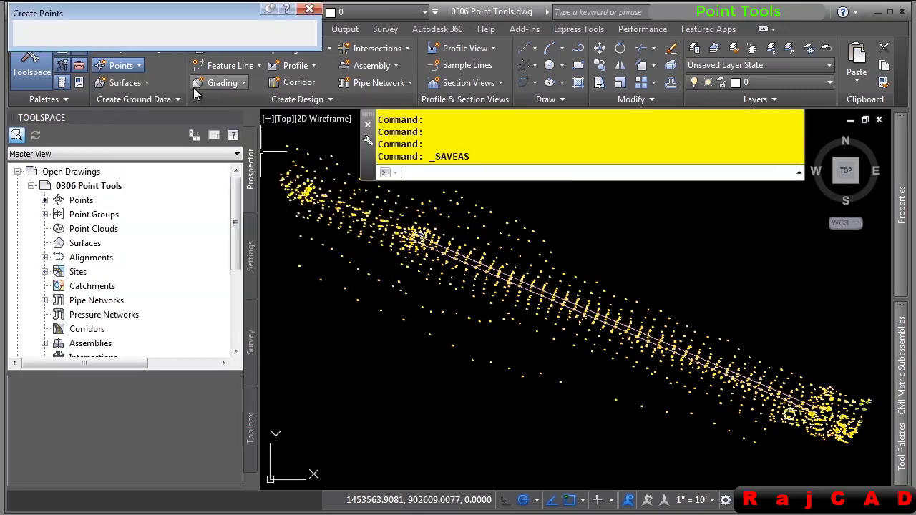
drag(198, 16, 631, 194)
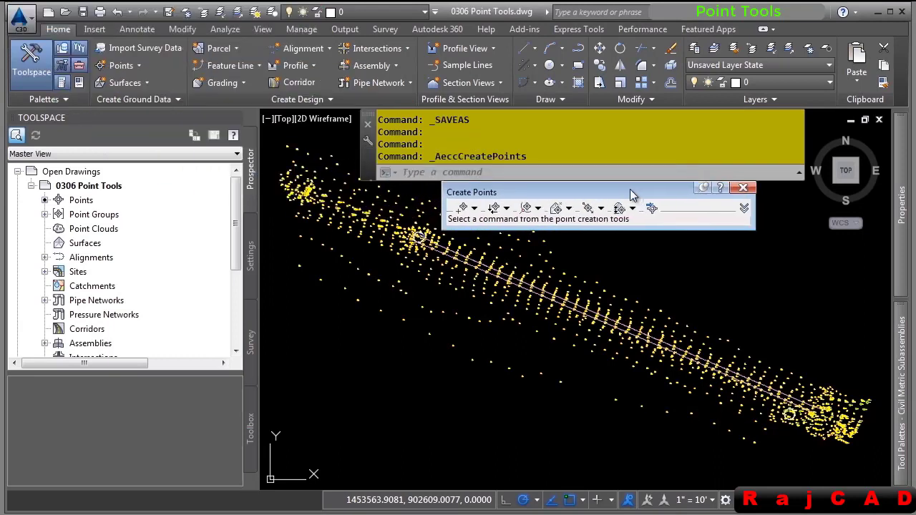
- Review the default layer, points creation and point identity settings of the Create Points tools, and collapse the settings again
click(743, 208)
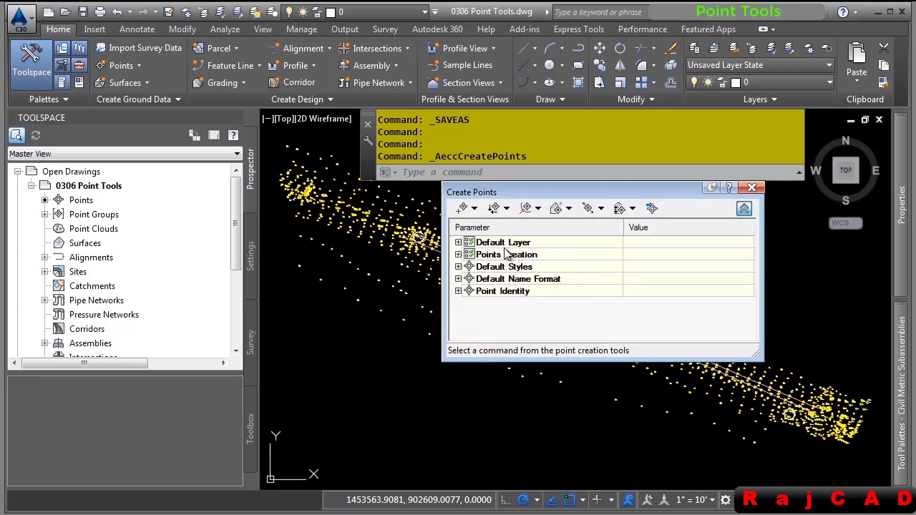
click(460, 244)
click(459, 267)
scroll(678, 277, down, 2)
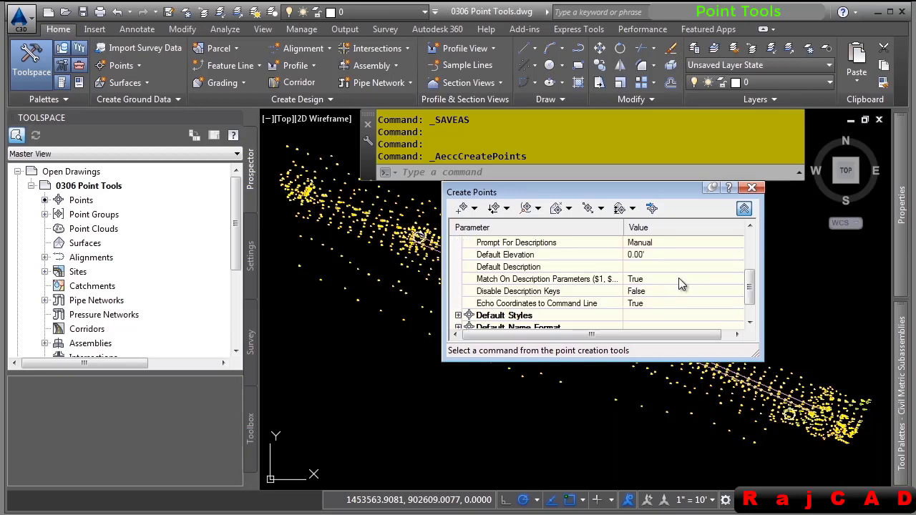
scroll(632, 286, down, 1)
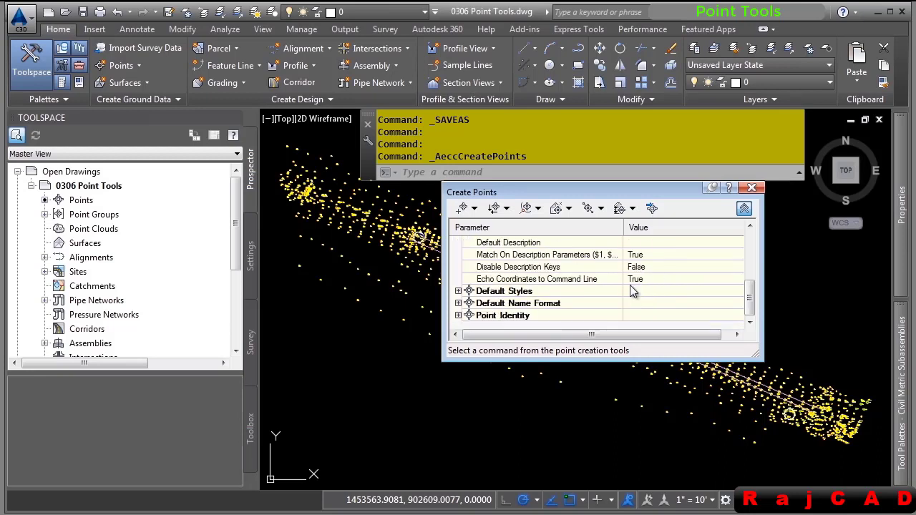
click(458, 315)
scroll(543, 300, down, 5)
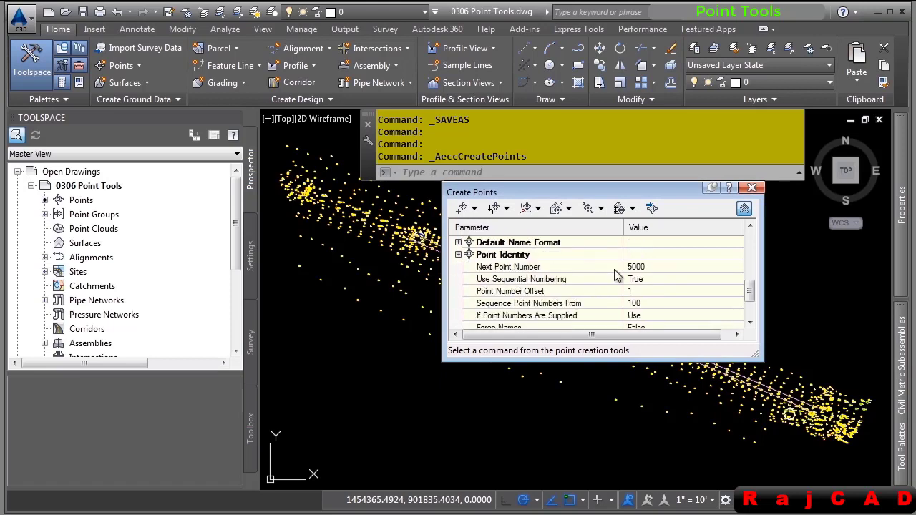
scroll(629, 283, down, 1)
scroll(588, 279, down, 1)
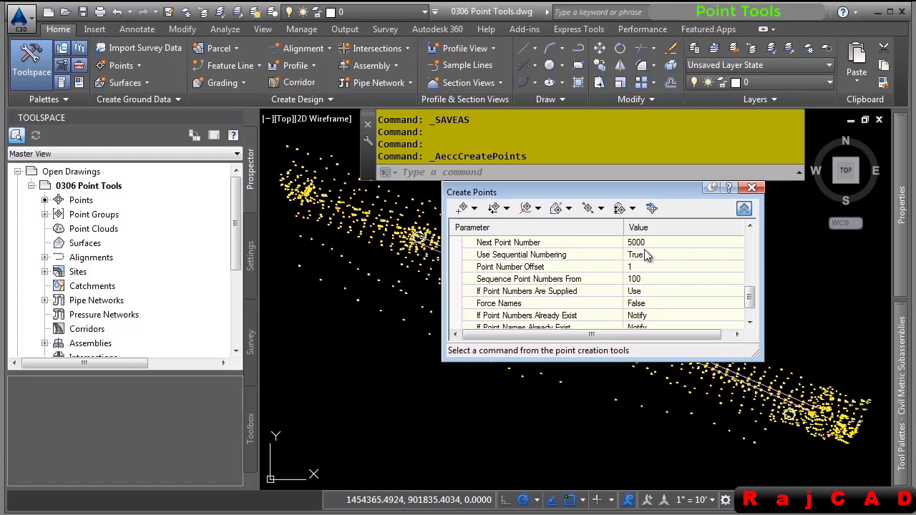
click(744, 210)
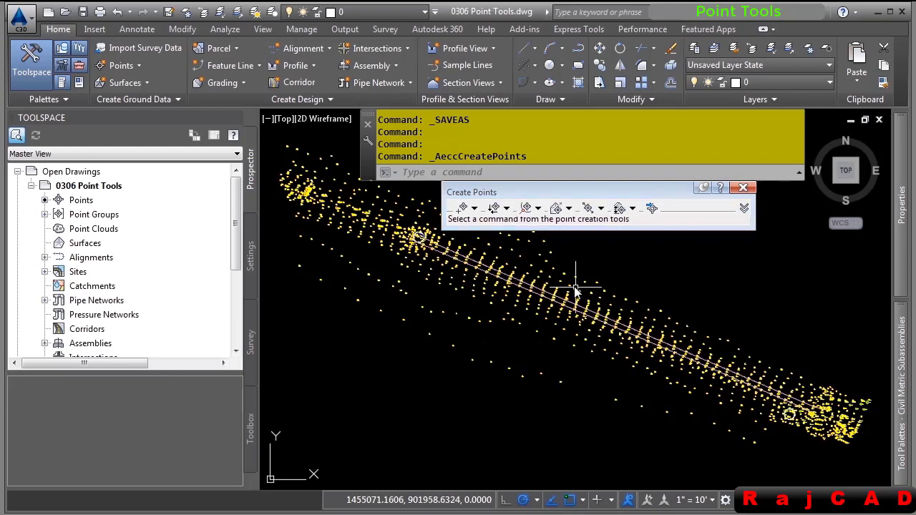
- Start a manual point inside the circle among the trees, located at northing 901350.3916 and easting 1456095.4408
scroll(597, 286, up, 3)
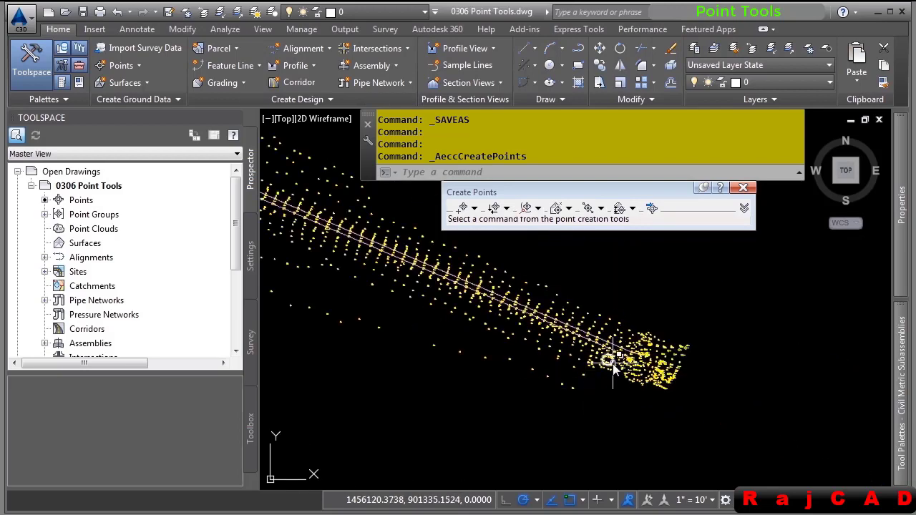
scroll(607, 362, up, 5)
scroll(591, 350, up, 3)
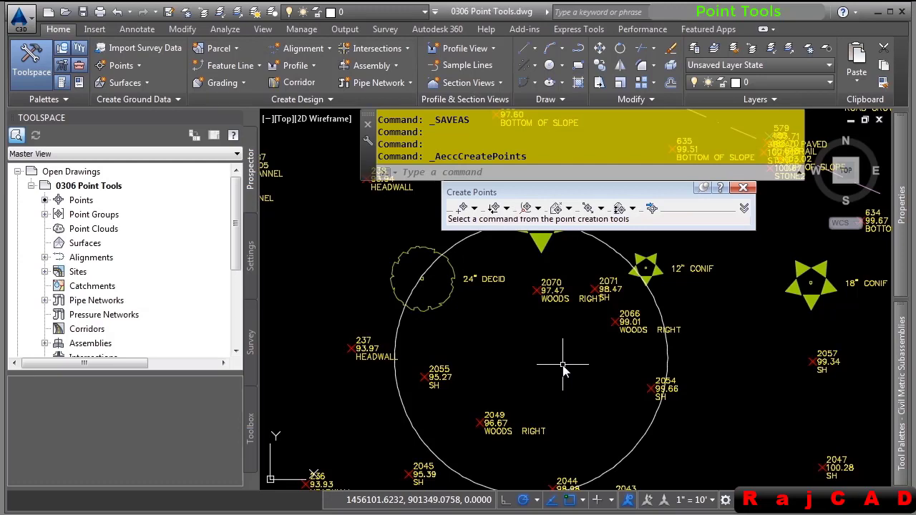
click(474, 209)
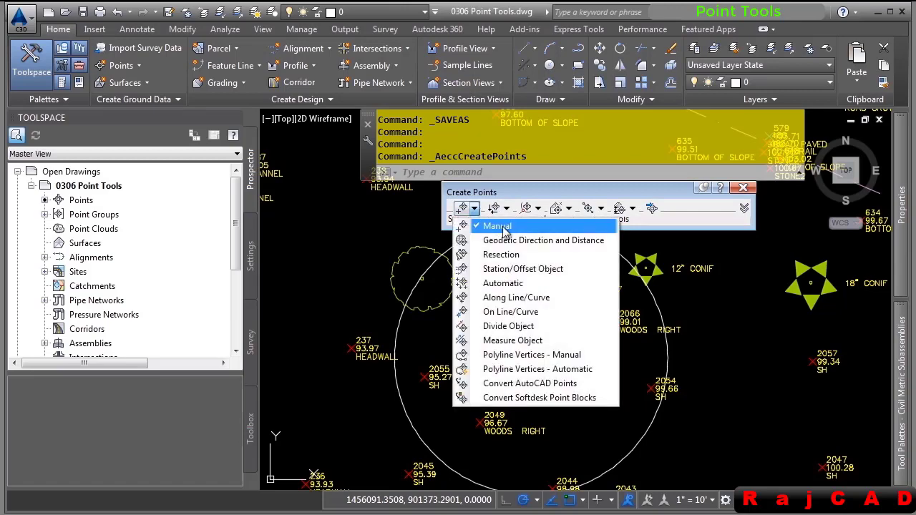
click(501, 228)
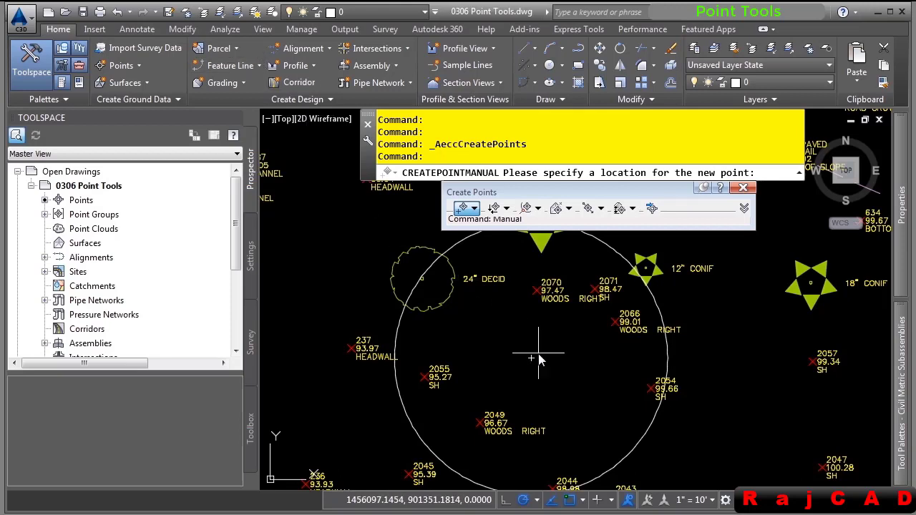
text('ne)
key(Return)
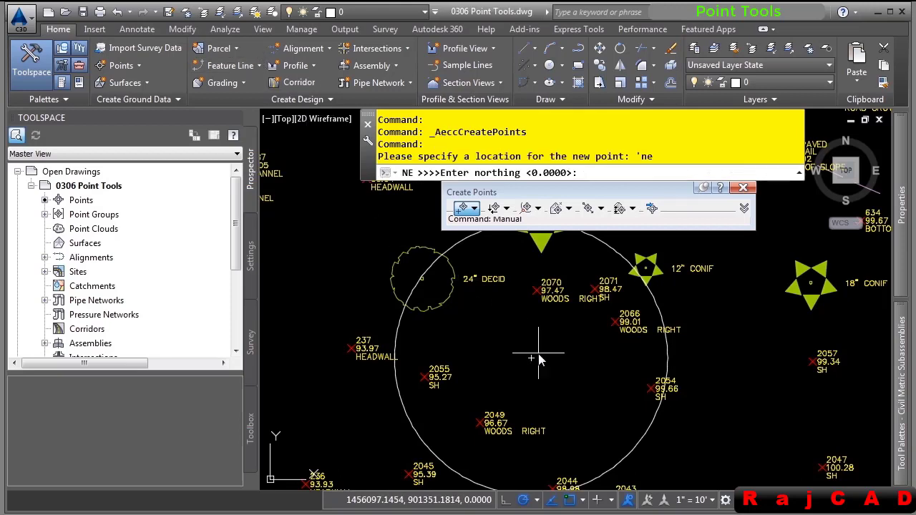
text(901350.3916)
key(Return)
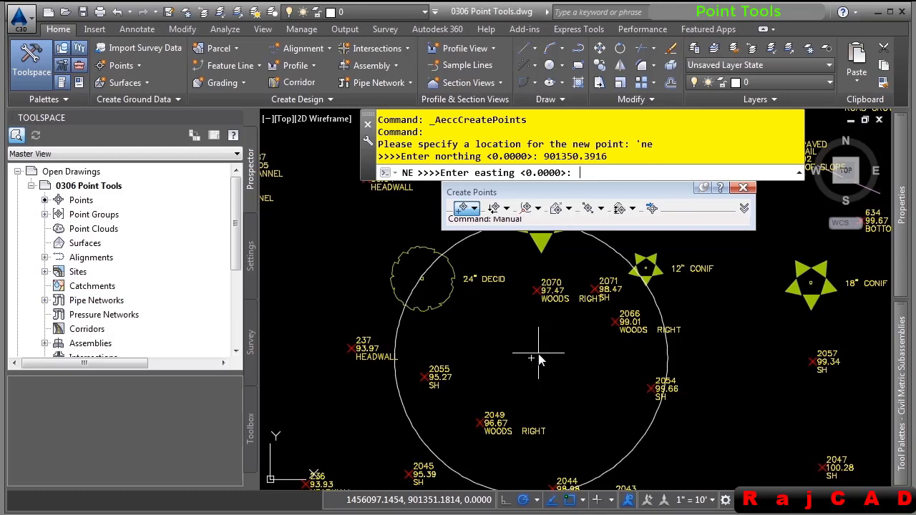
text(1456095.4408)
key(Return)
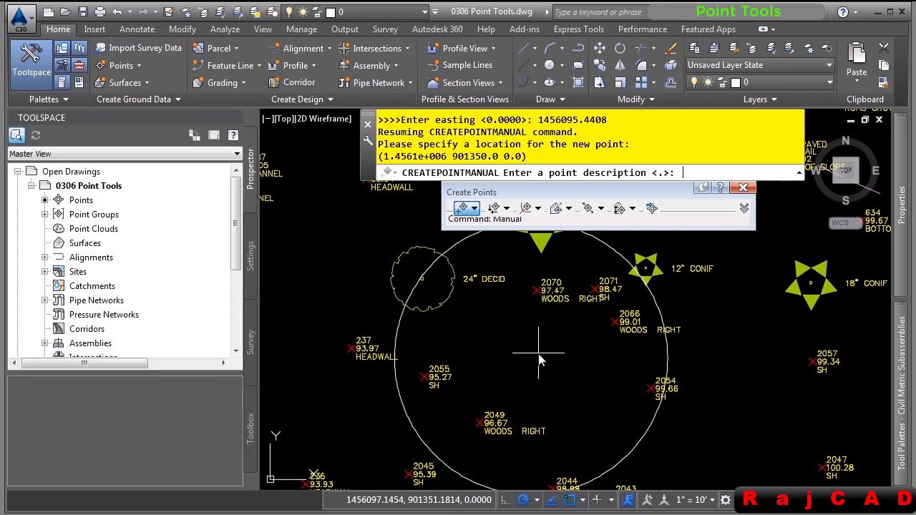
- Give the new point the description DECID 6 and elevation 97.32, and end manual point creation
text(DECID 6)
key(Return)
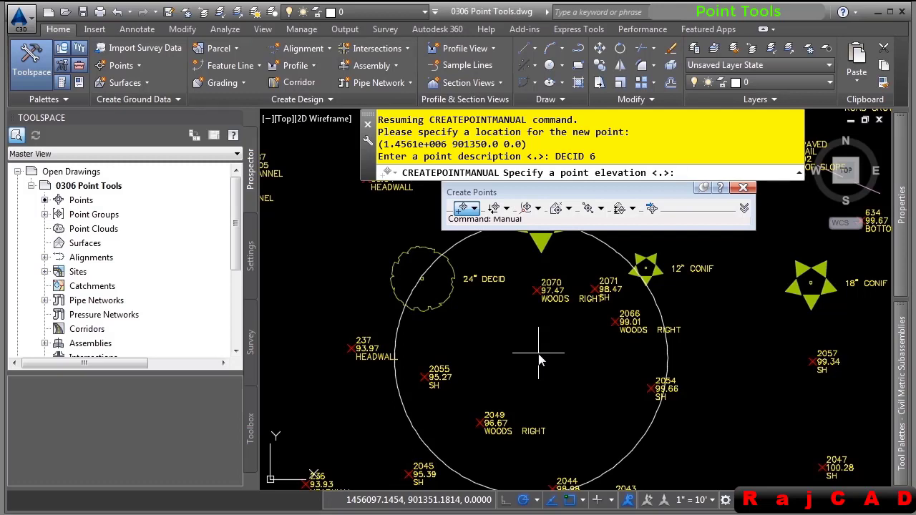
text(97.32)
key(Return)
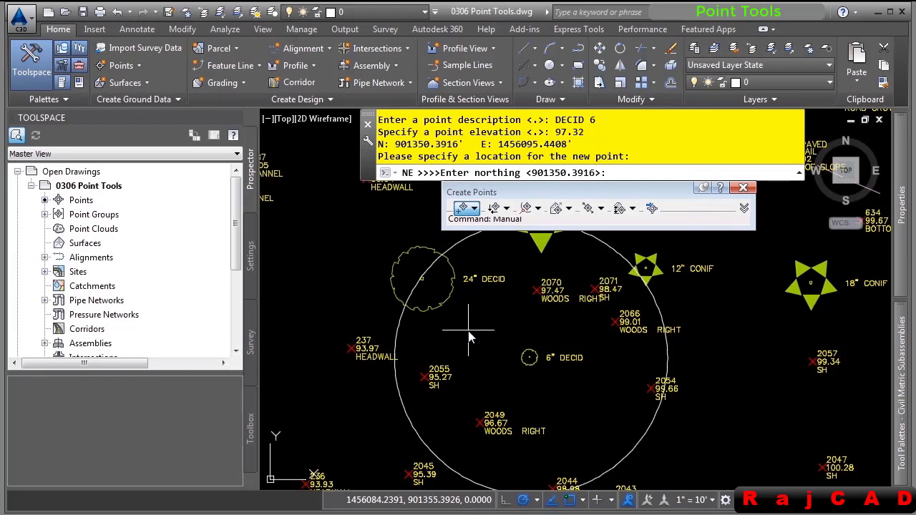
key(Escape)
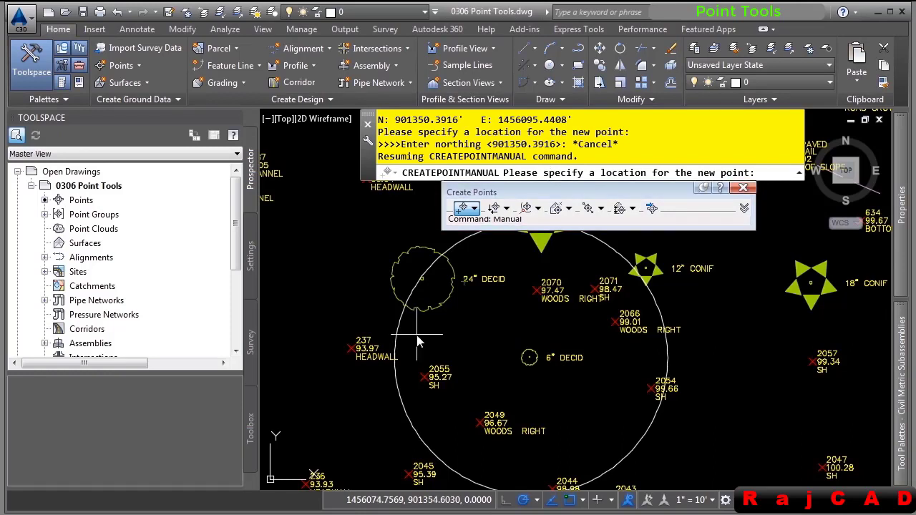
key(Escape)
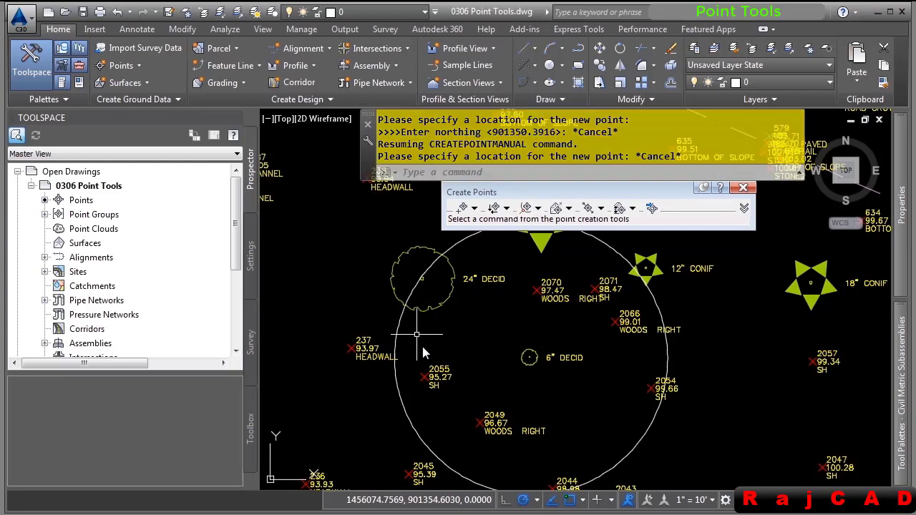
- Examine the circled building corner points 437 to 441 at the far end of the survey
scroll(403, 339, down, 6)
middle_drag(356, 271, 759, 459)
middle_drag(571, 360, 737, 432)
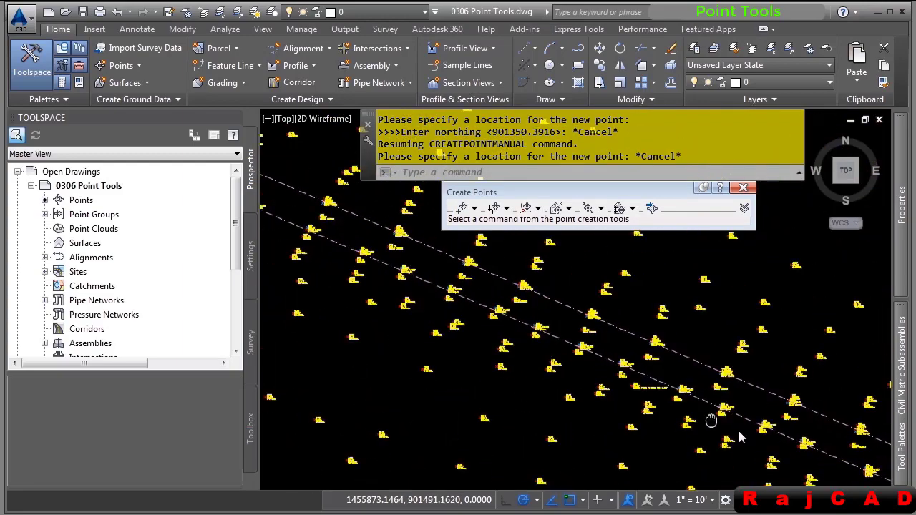
scroll(516, 335, down, 4)
middle_drag(460, 316, 731, 410)
mouse_move(473, 297)
middle_down()
mouse_move(619, 383)
mouse_move(748, 434)
mouse_move(692, 383)
middle_up()
scroll(549, 321, up, 7)
scroll(607, 322, up, 4)
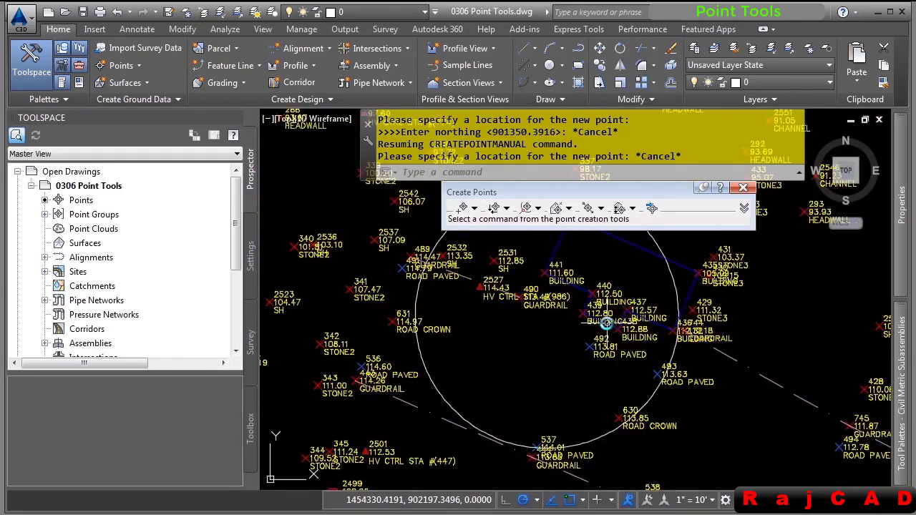
middle_drag(602, 323, 509, 324)
mouse_move(576, 354)
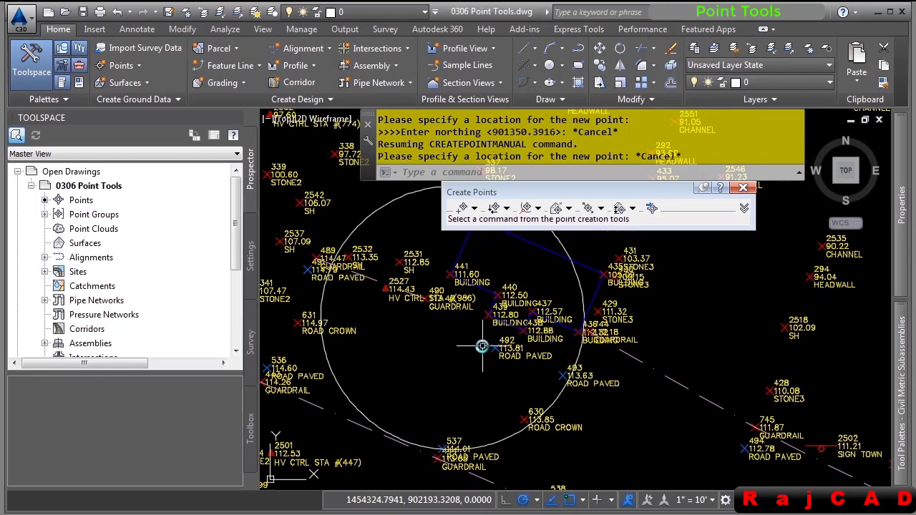
scroll(448, 312, up, 2)
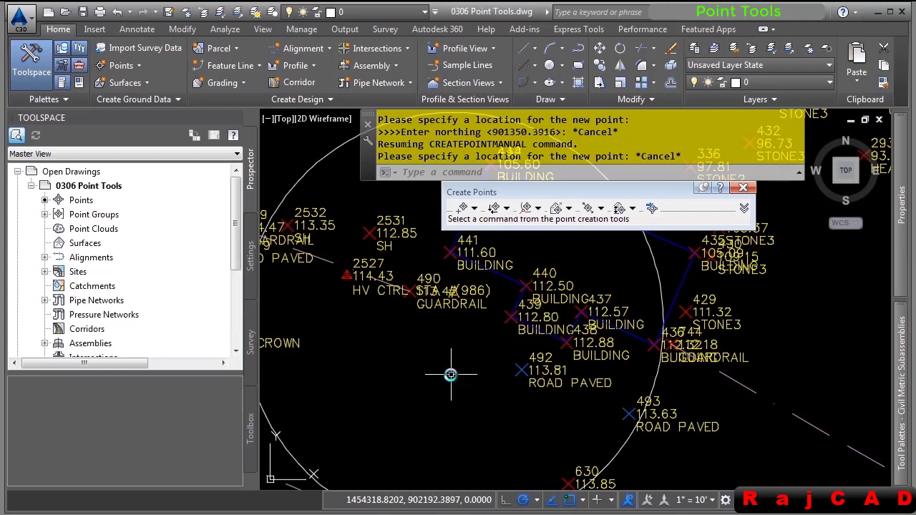
- Start a Distance/Distance intersection point with building corner point 441 as the first radial point and a radius of 8.9
click(506, 209)
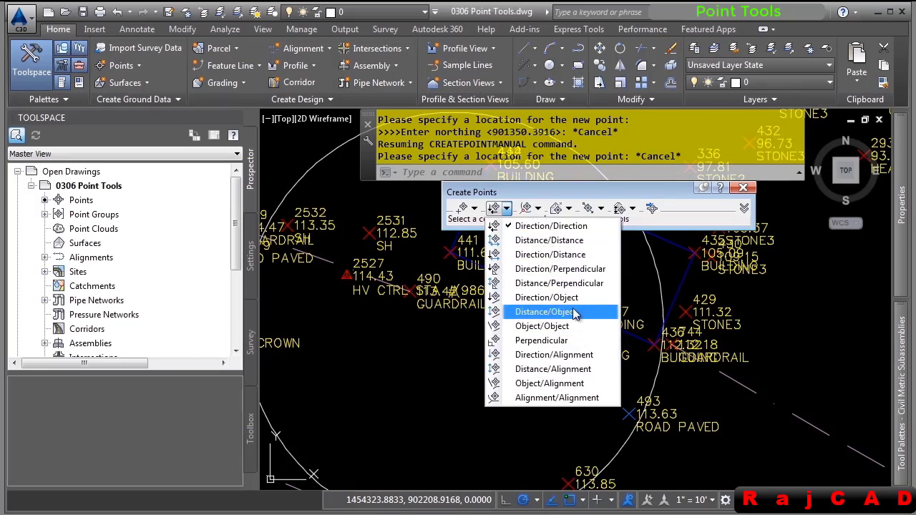
click(558, 247)
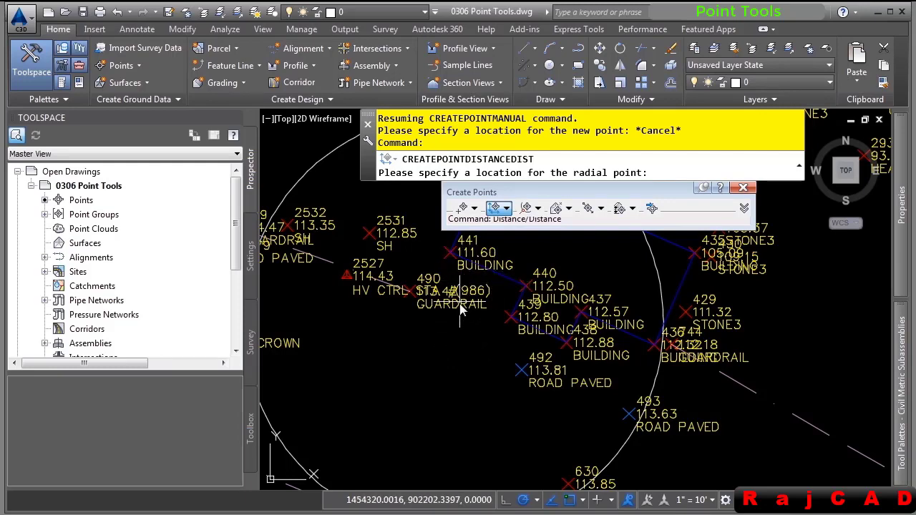
scroll(459, 295, up, 4)
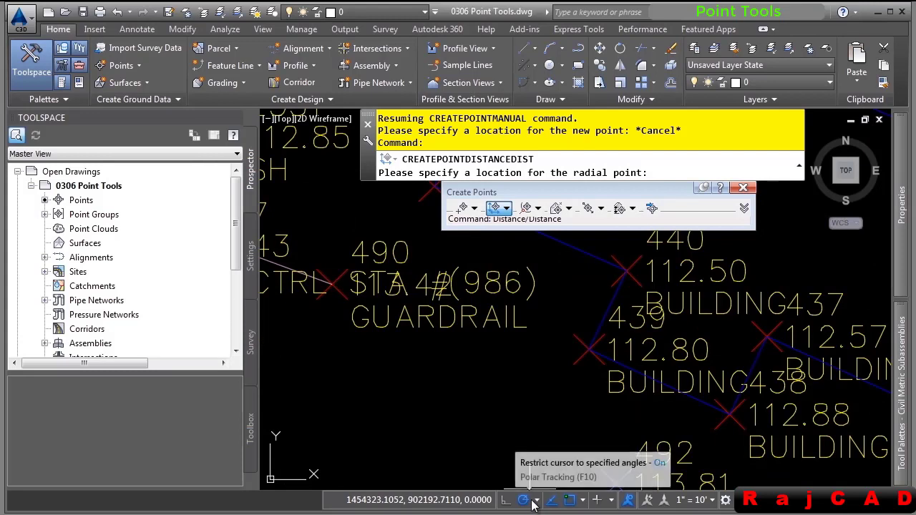
right_click(560, 501)
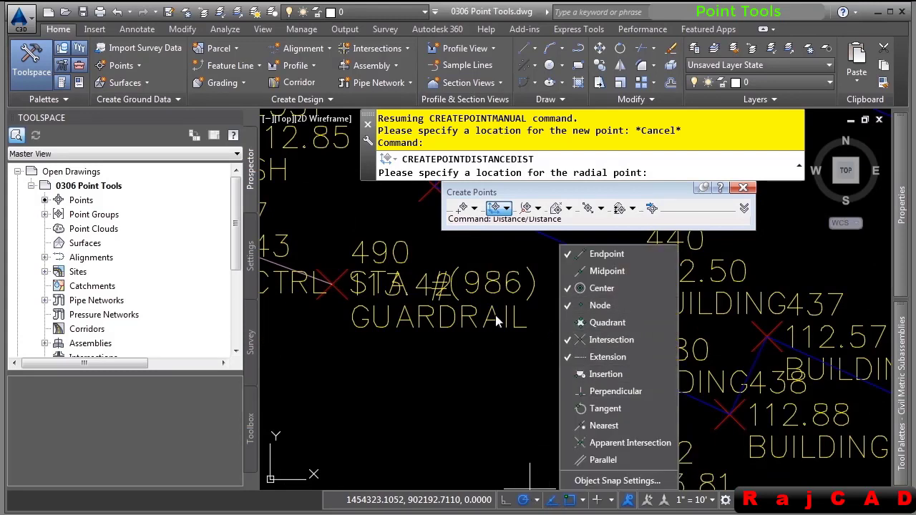
click(496, 373)
middle_drag(531, 303, 478, 424)
click(373, 322)
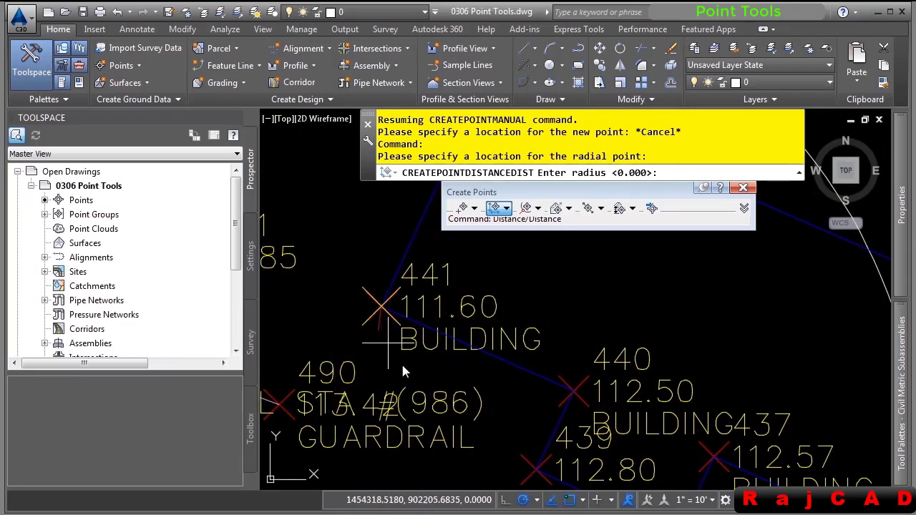
scroll(441, 400, down, 2)
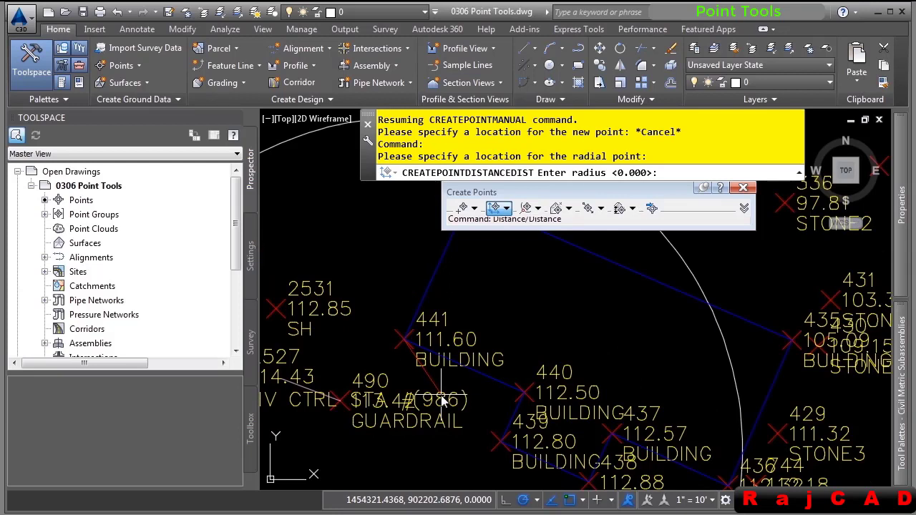
text(8.9)
key(Return)
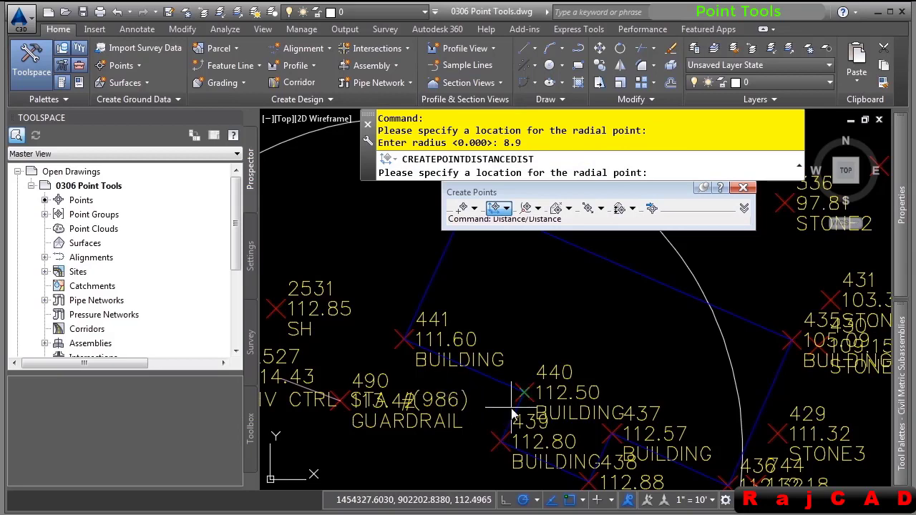
- Use building corner point 439 as the second radial point with a radius of 7.6
middle_drag(453, 413, 525, 341)
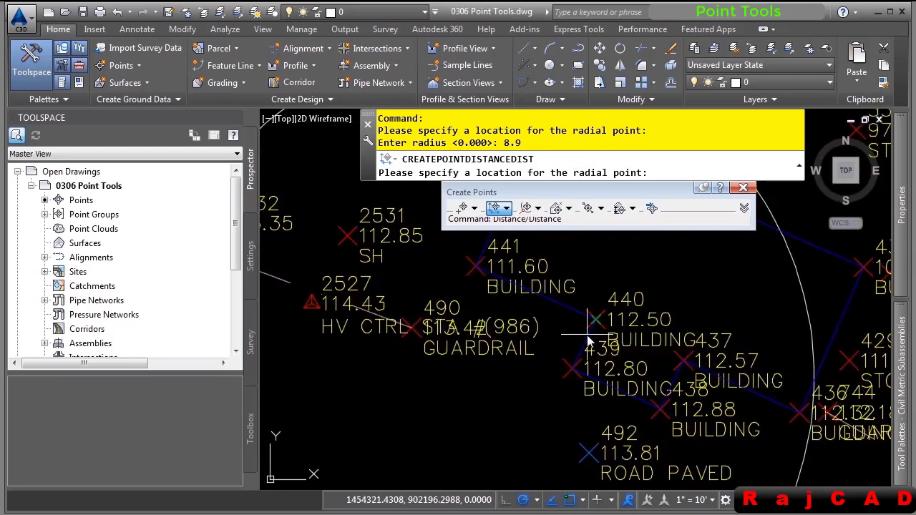
click(564, 377)
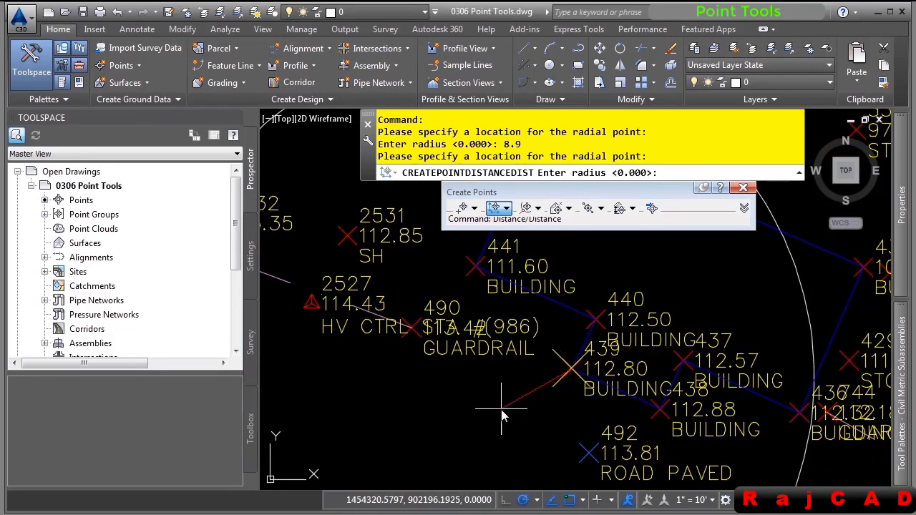
text(7.6)
key(Return)
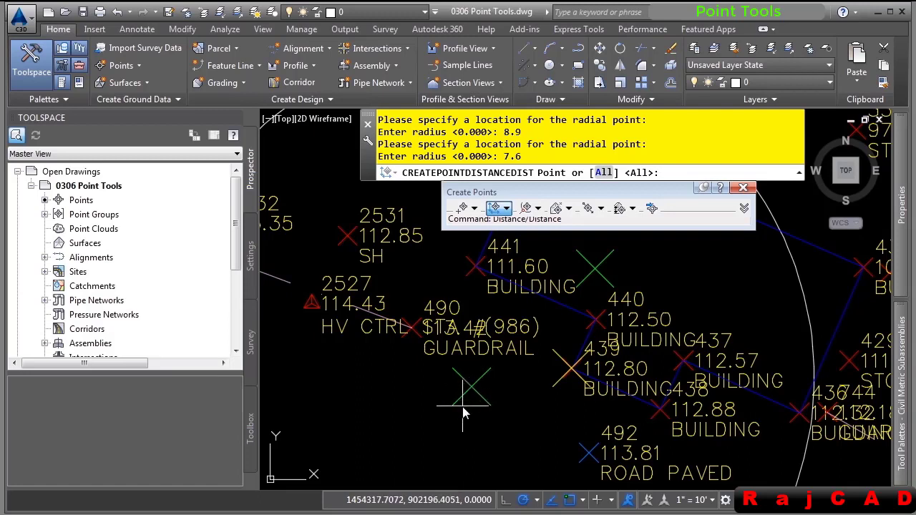
- Create the point at the intersection outside the building with description EHYD and no elevation, and end the Distance/Distance command
key(Return)
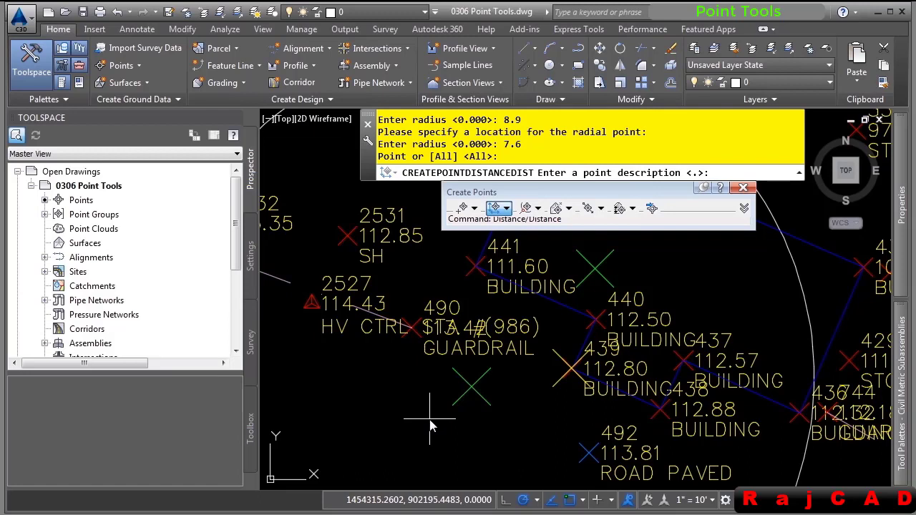
text(EHYD)
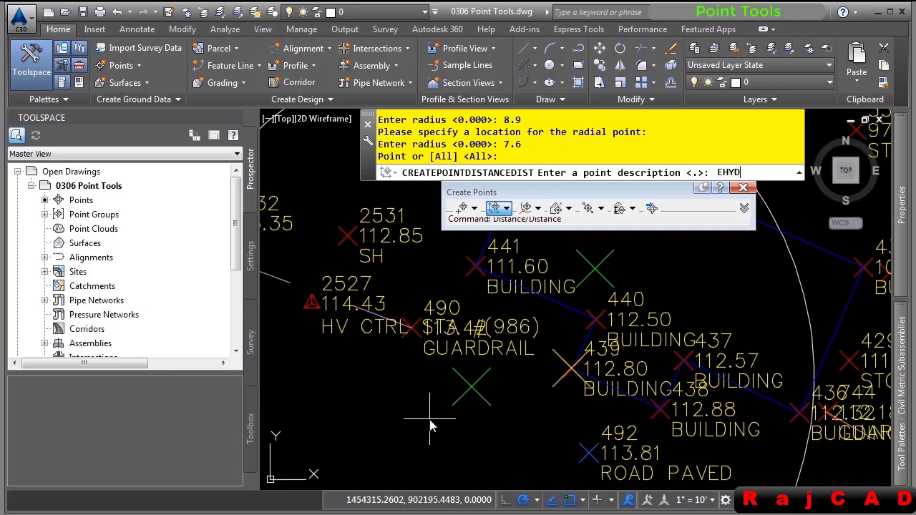
key(Return)
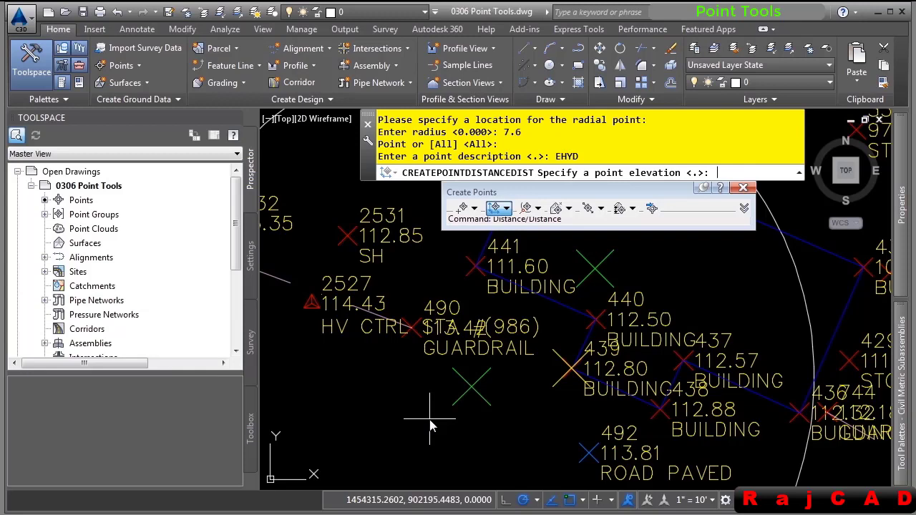
key(Return)
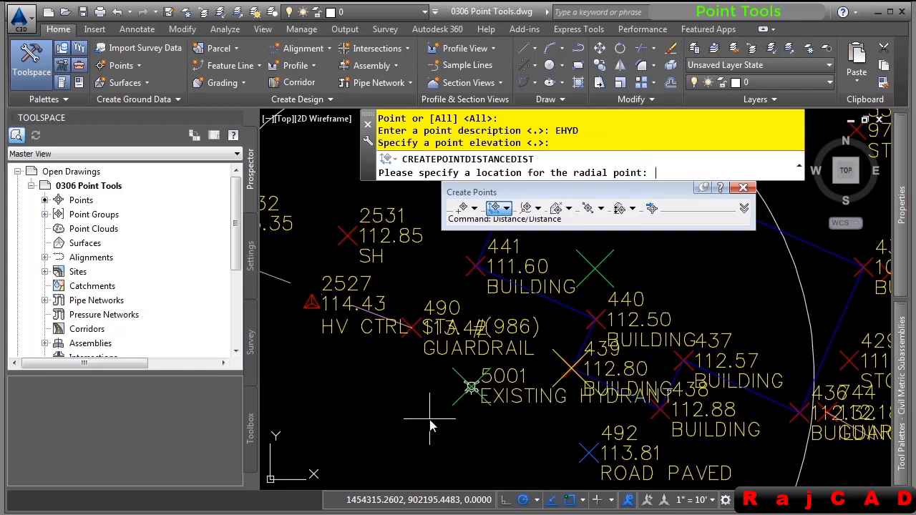
click(429, 419)
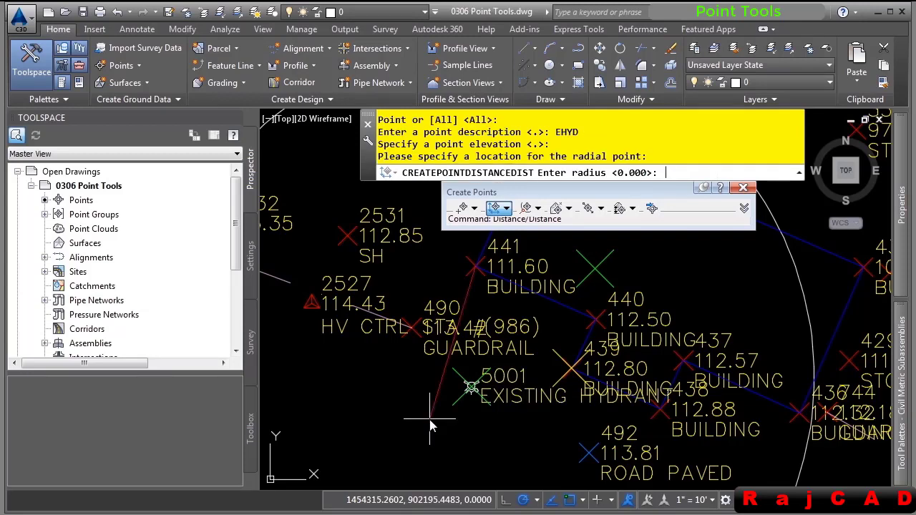
key(Escape)
scroll(469, 392, up, 4)
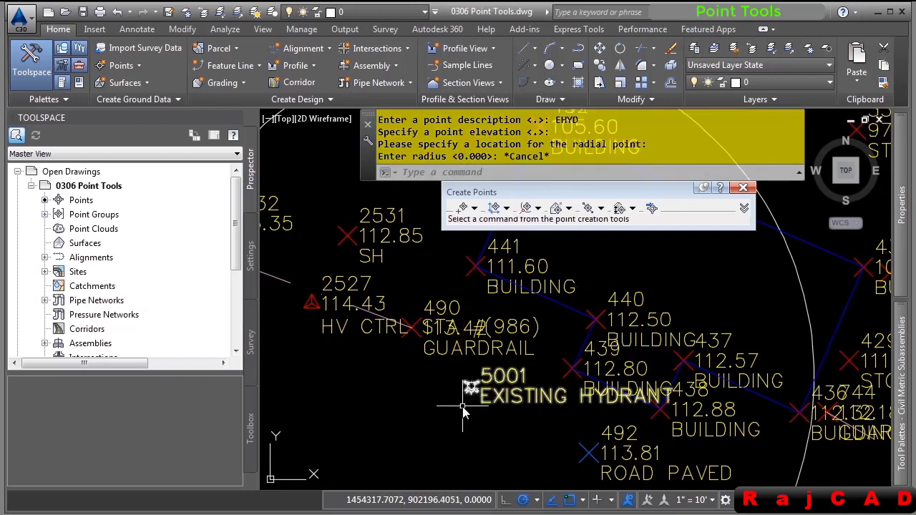
middle_drag(530, 425, 451, 421)
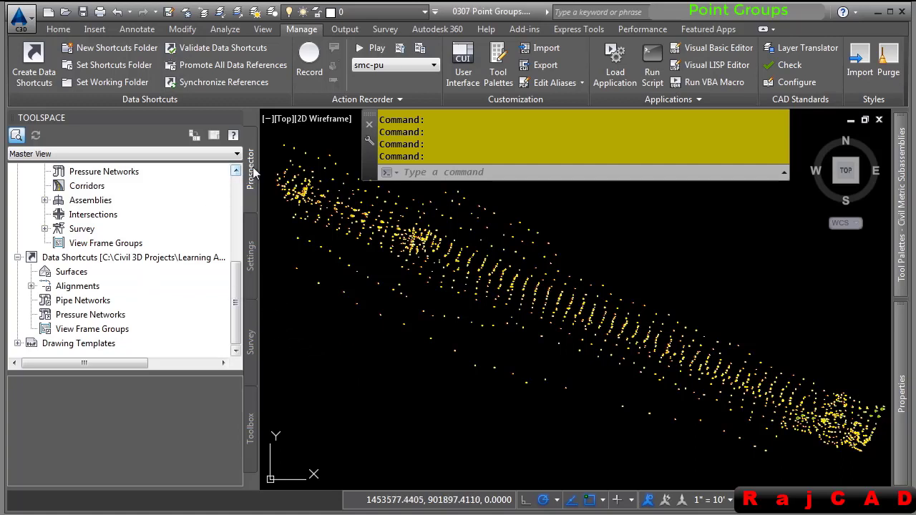
- Update the out-of-date point groups in the 0307 Point Groups drawing
scroll(147, 262, up, 5)
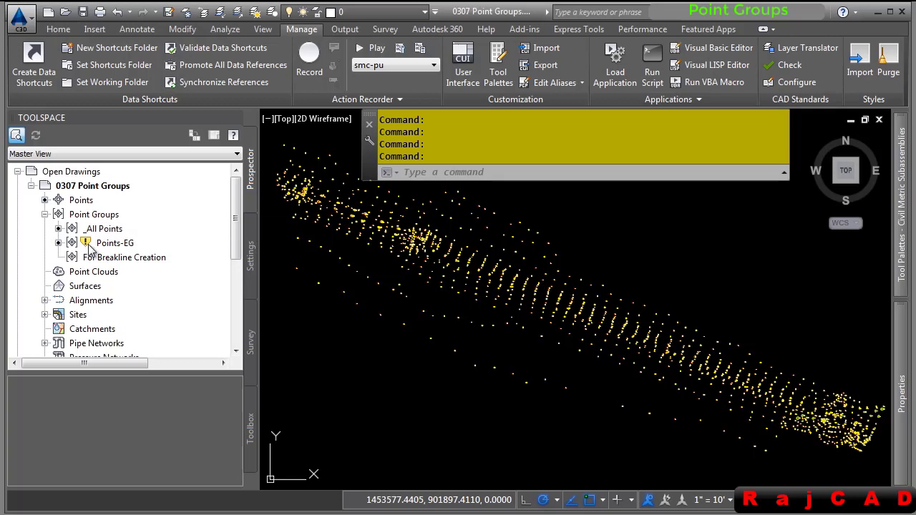
mouse_move(89, 247)
right_click(100, 216)
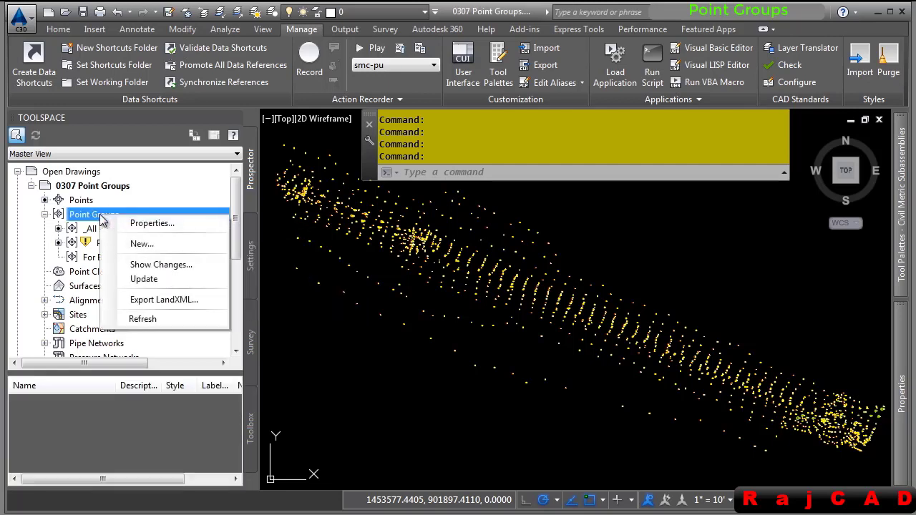
click(155, 278)
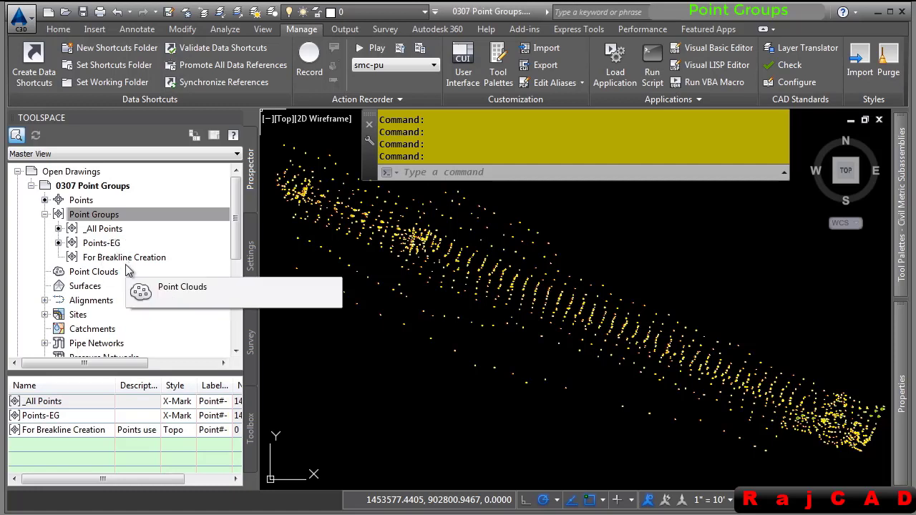
- Review the Points-EG group's properties, covering description matching, include and exclude rules, overrides and point list, and close them without changes
right_click(106, 244)
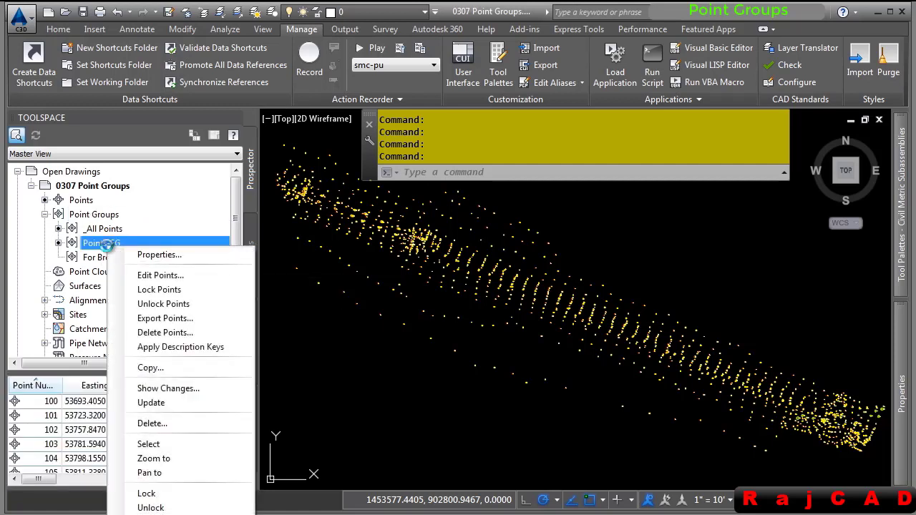
click(159, 255)
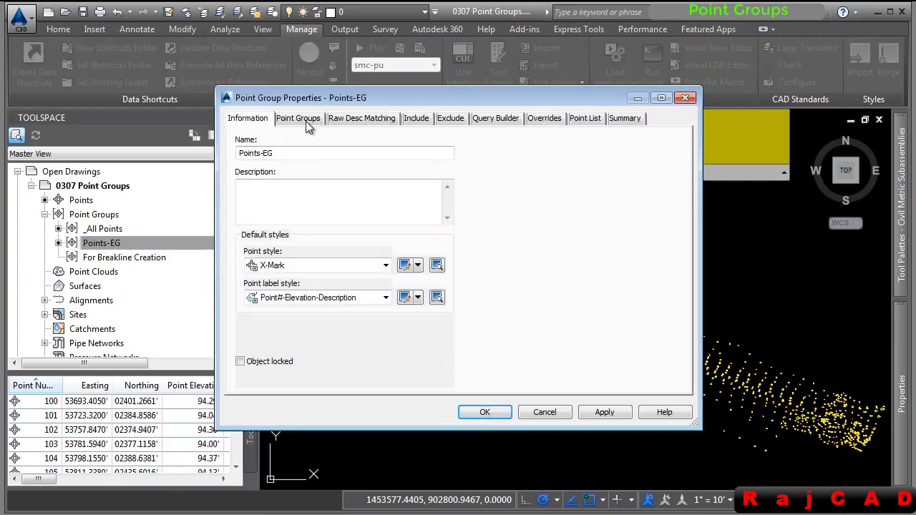
click(315, 121)
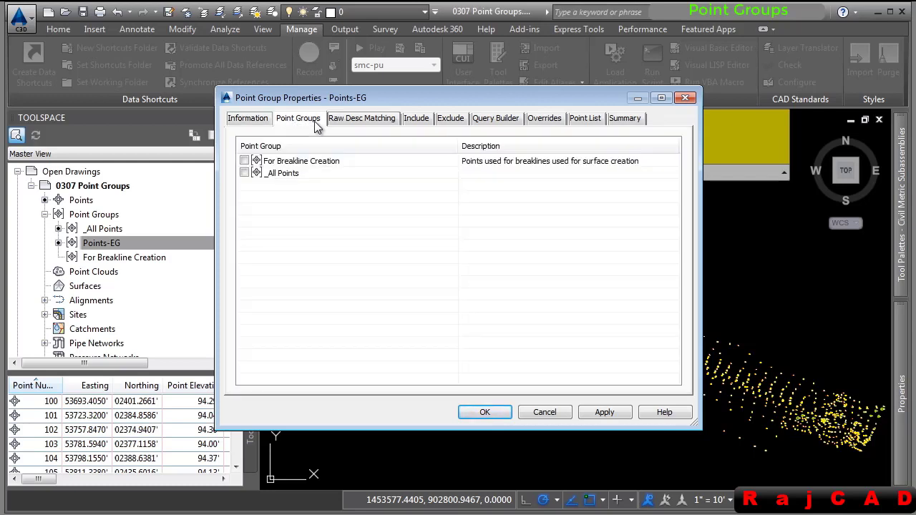
click(359, 123)
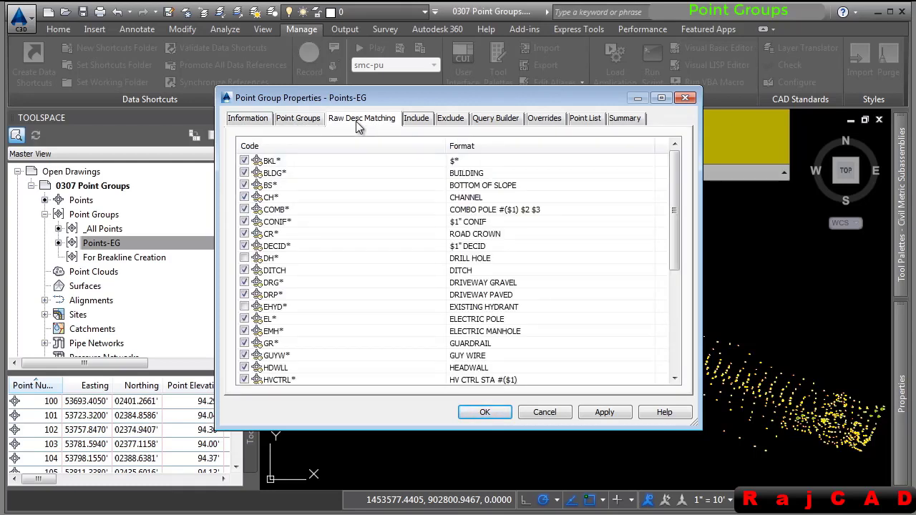
click(422, 120)
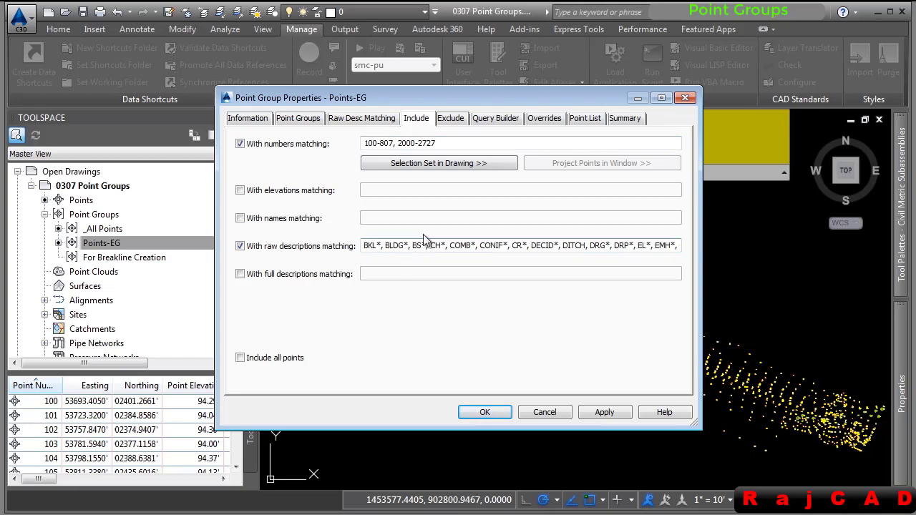
click(449, 120)
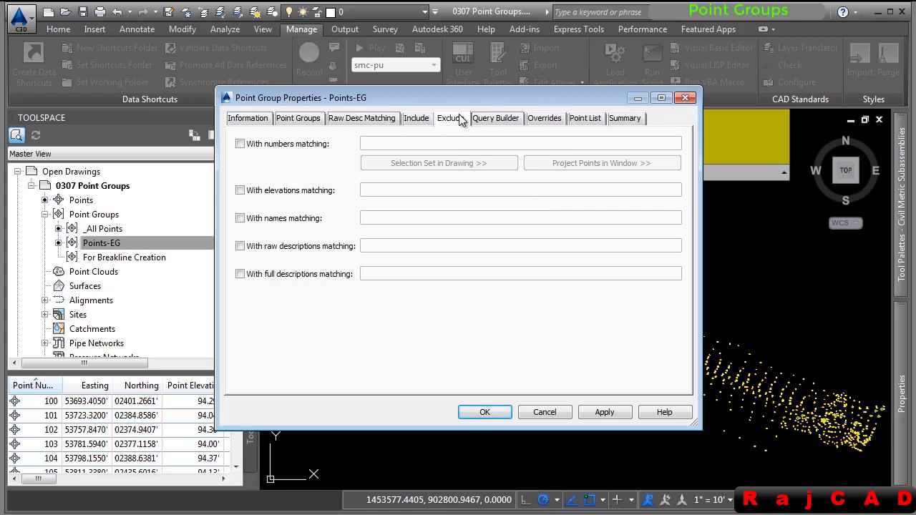
click(538, 119)
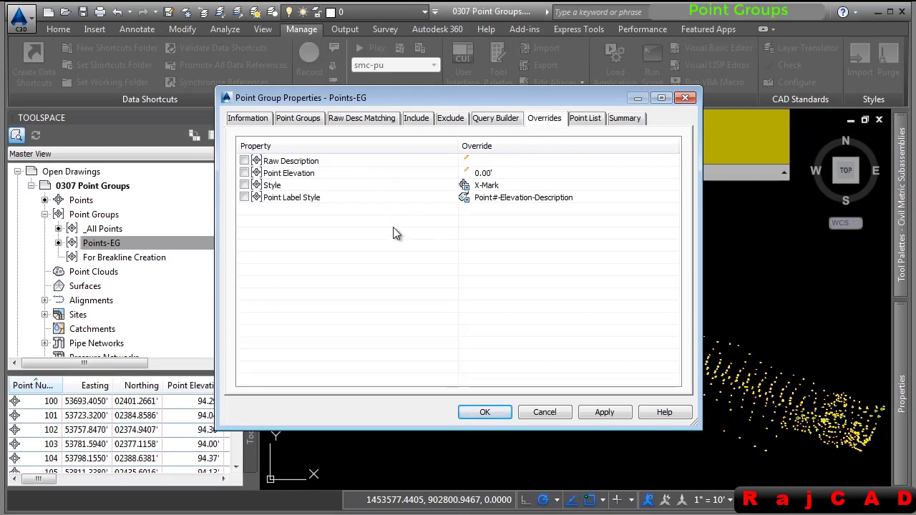
click(584, 119)
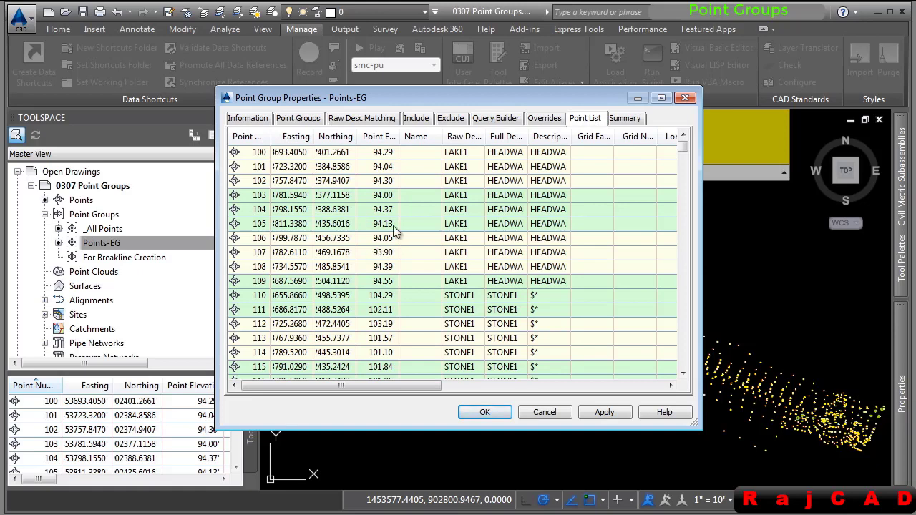
click(542, 412)
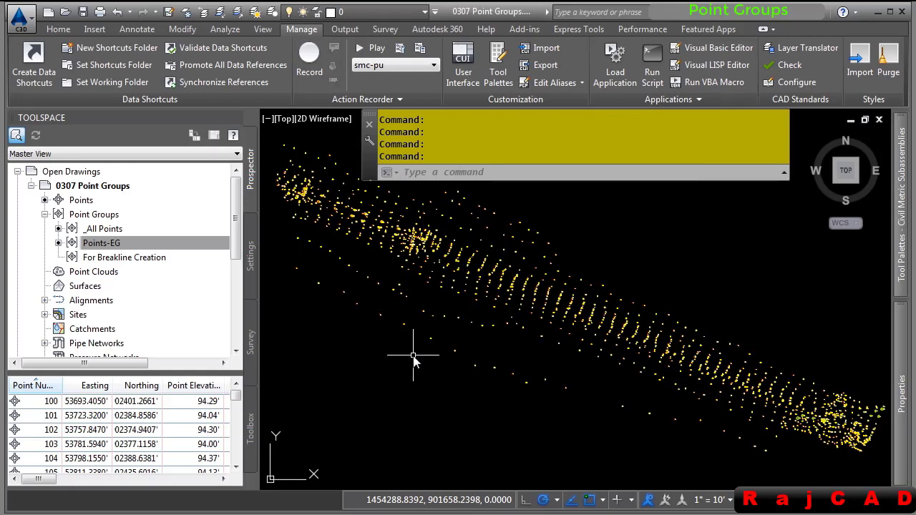
- Create a new point group named _No Display
right_click(90, 217)
click(130, 242)
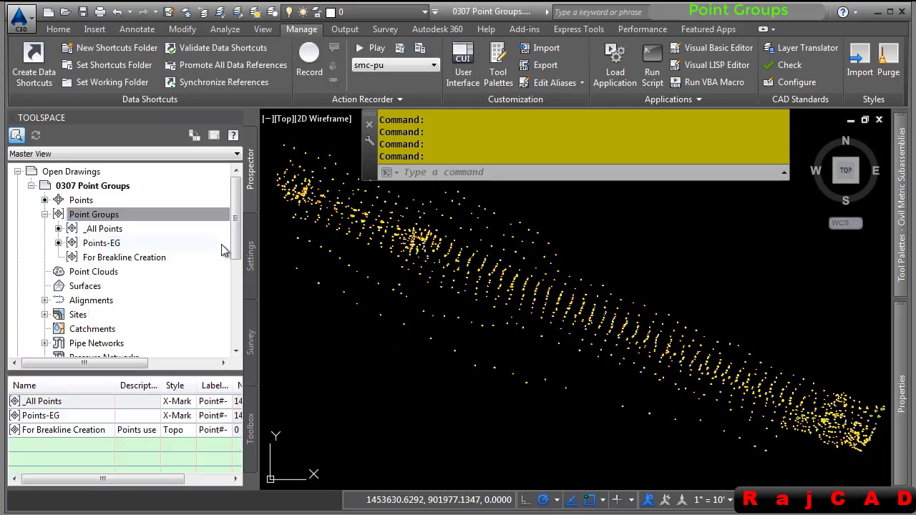
drag(327, 153, 178, 170)
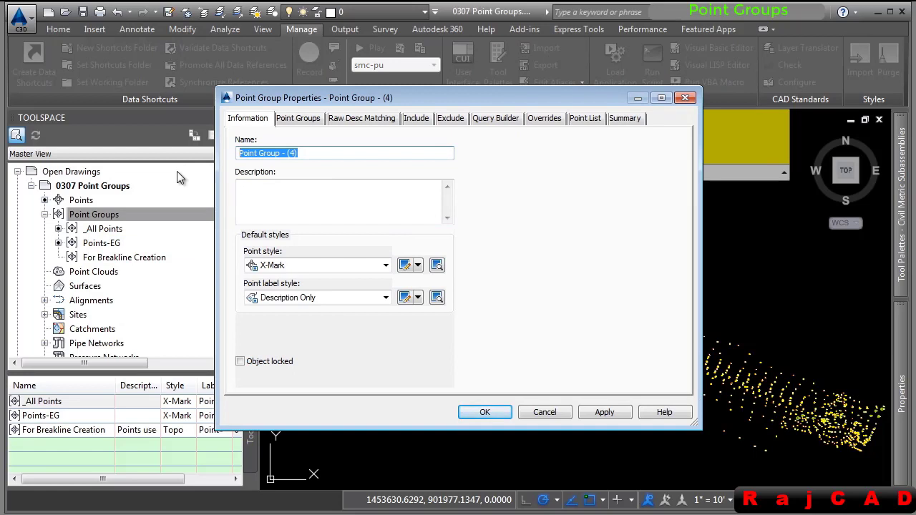
text(_No Di)
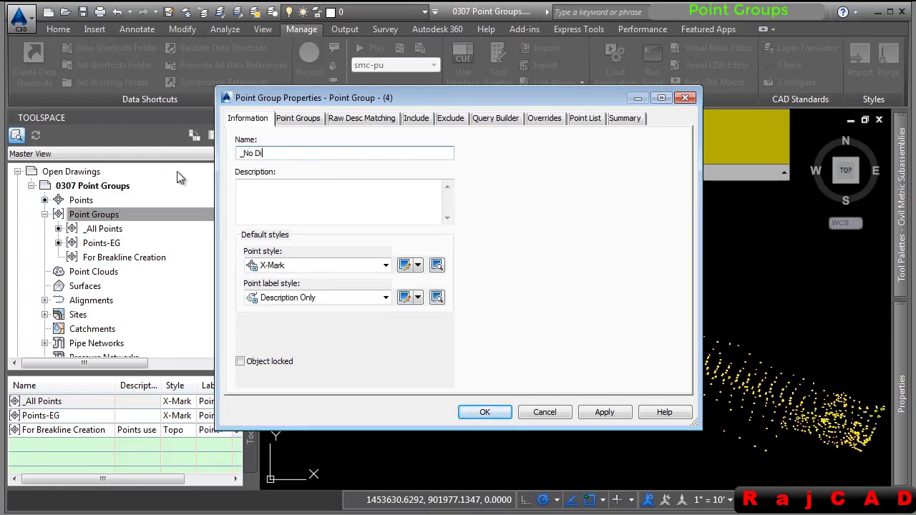
text(splay)
- Set the new group's point style and point label style to <none>, and include all points in it
click(307, 269)
click(318, 279)
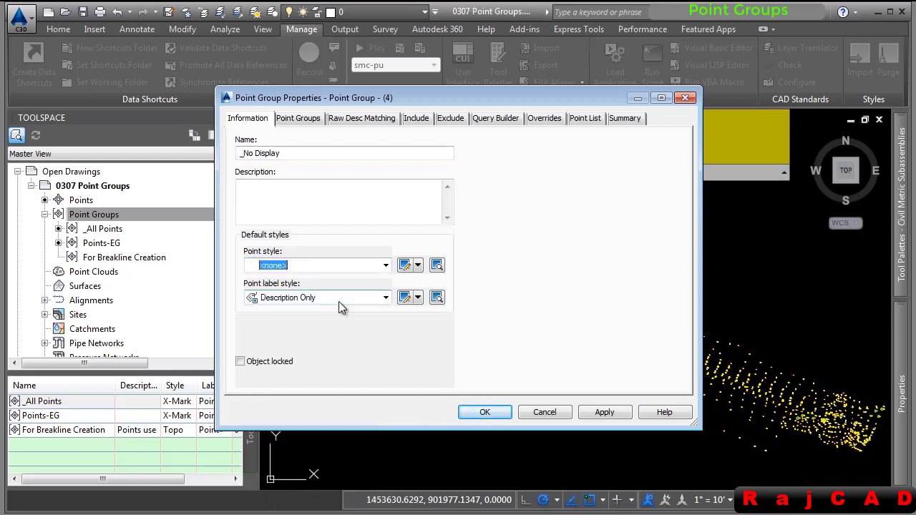
click(339, 302)
click(298, 310)
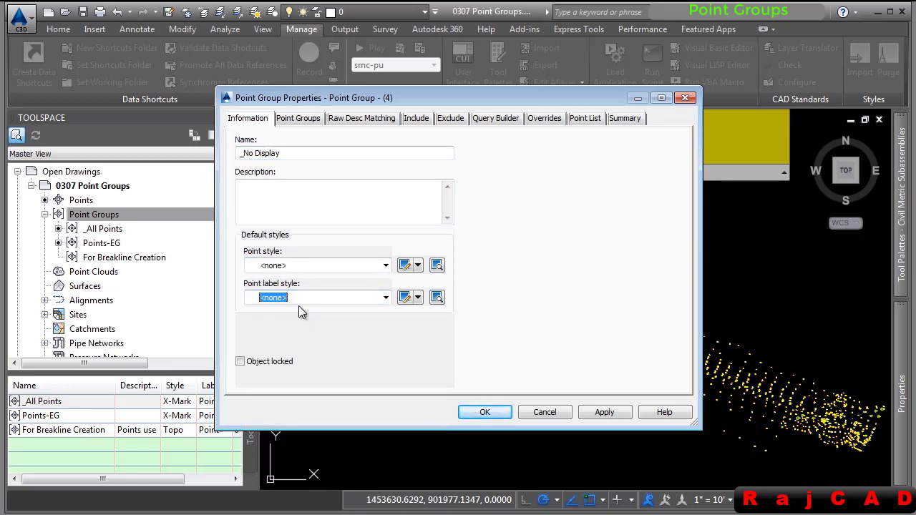
click(416, 119)
click(268, 360)
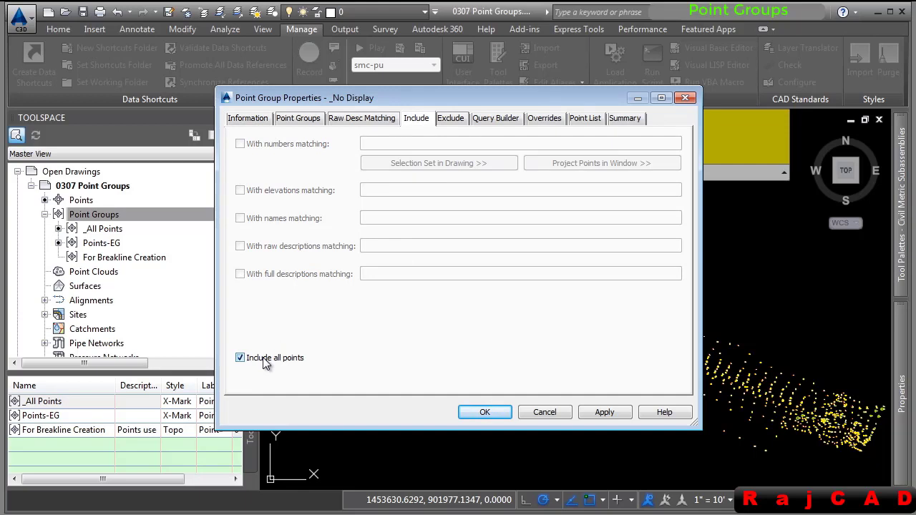
- Override the Style and Point Label Style properties with <none> for the _No Display group and create the group
click(544, 119)
click(245, 186)
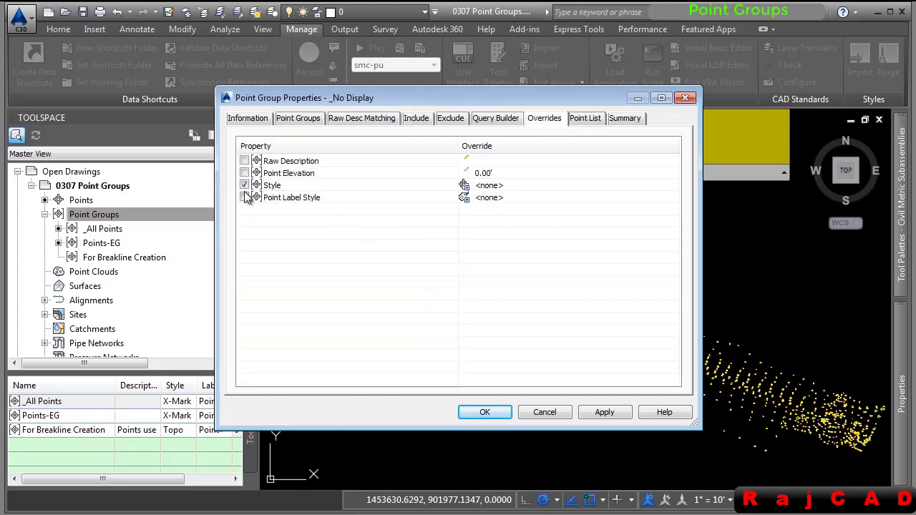
click(244, 197)
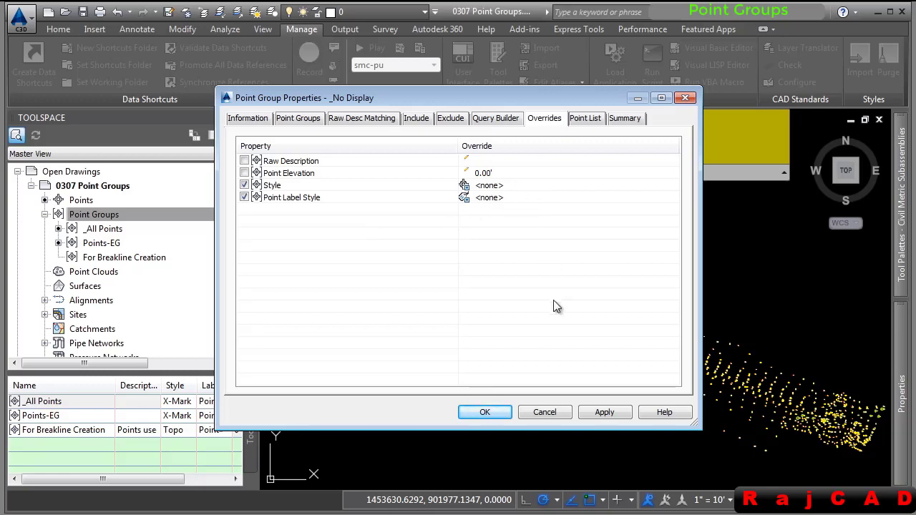
click(493, 410)
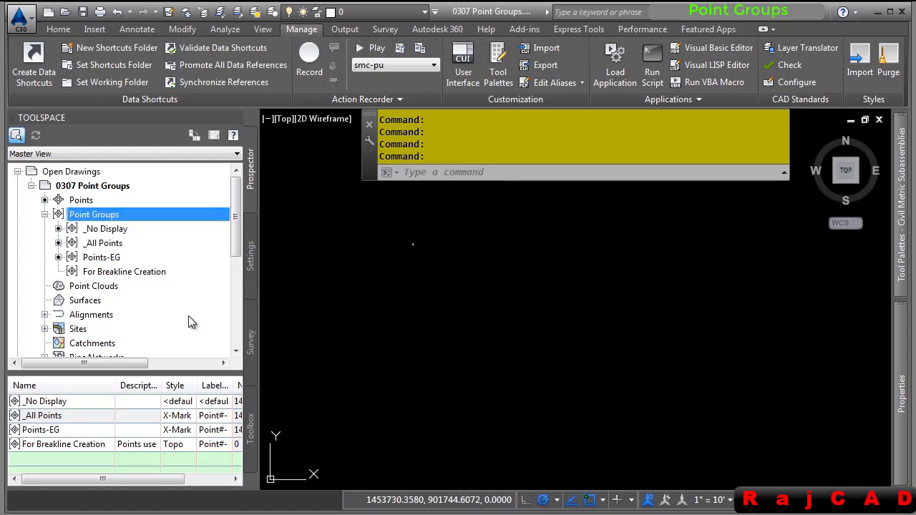
- Start a new point group named For Plotting
mouse_move(143, 273)
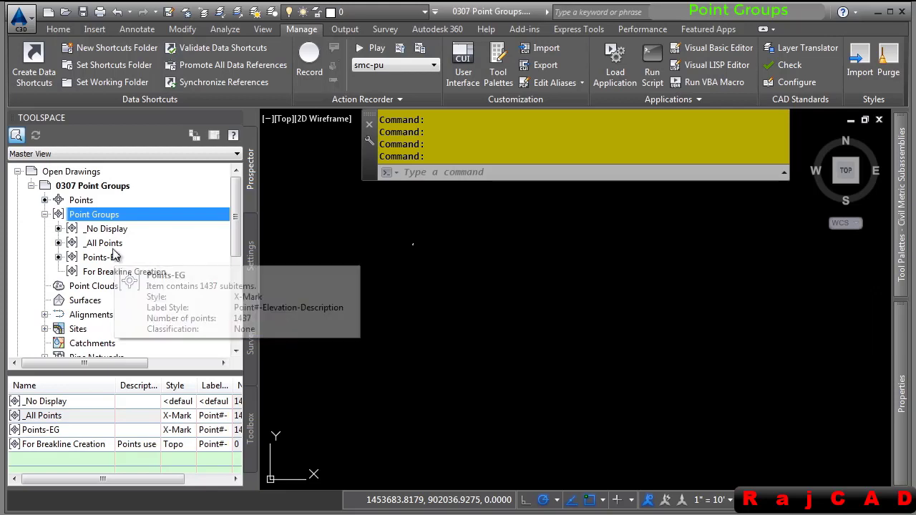
right_click(117, 214)
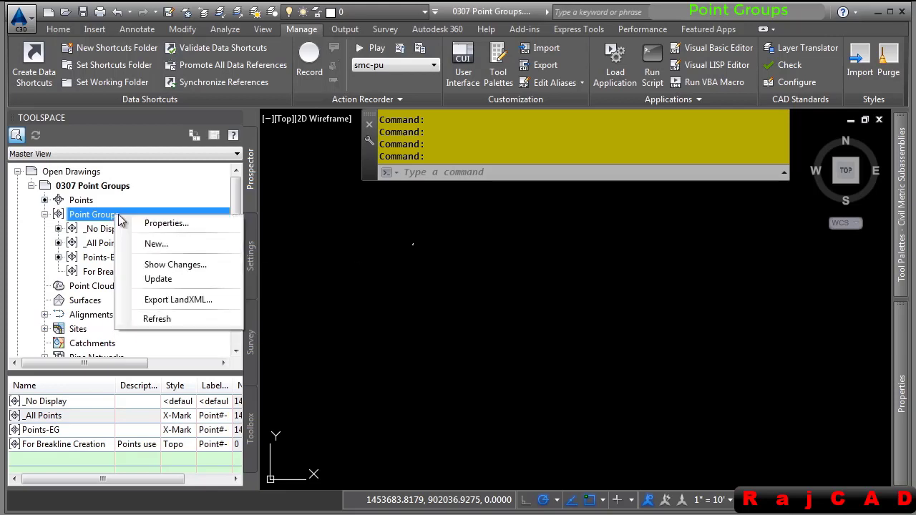
click(174, 246)
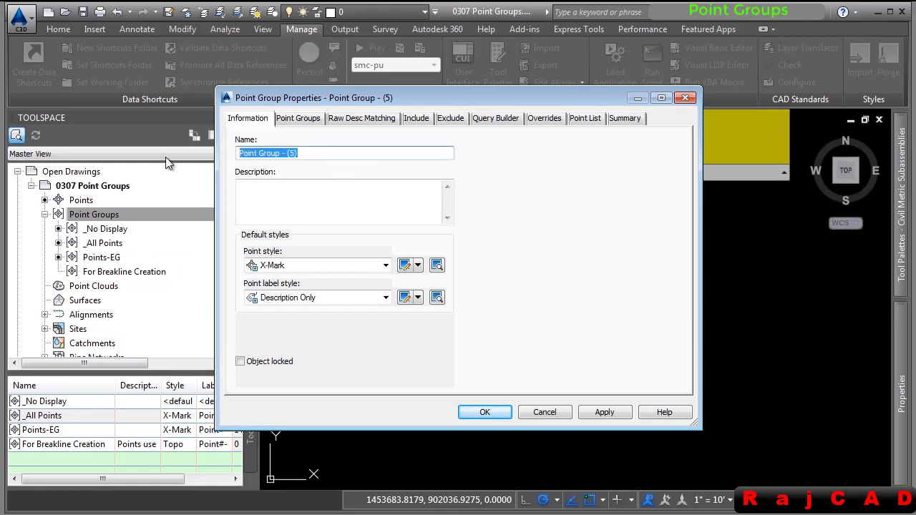
text(For Plotting)
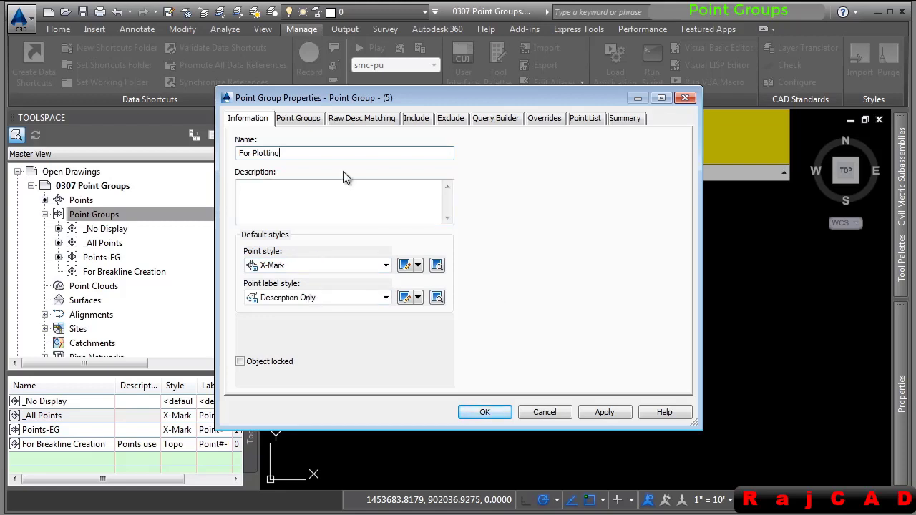
- Match the raw description codes COMB*, CONIF*, DECID*, DH*, EHYD*, EL* and EMH* in the For Plotting group
click(366, 118)
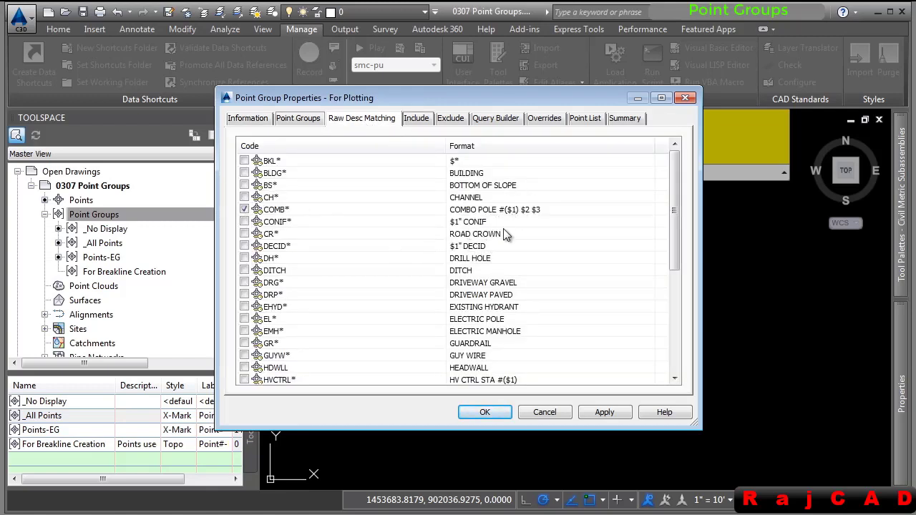
click(244, 222)
click(244, 246)
click(244, 258)
scroll(507, 304, down, 1)
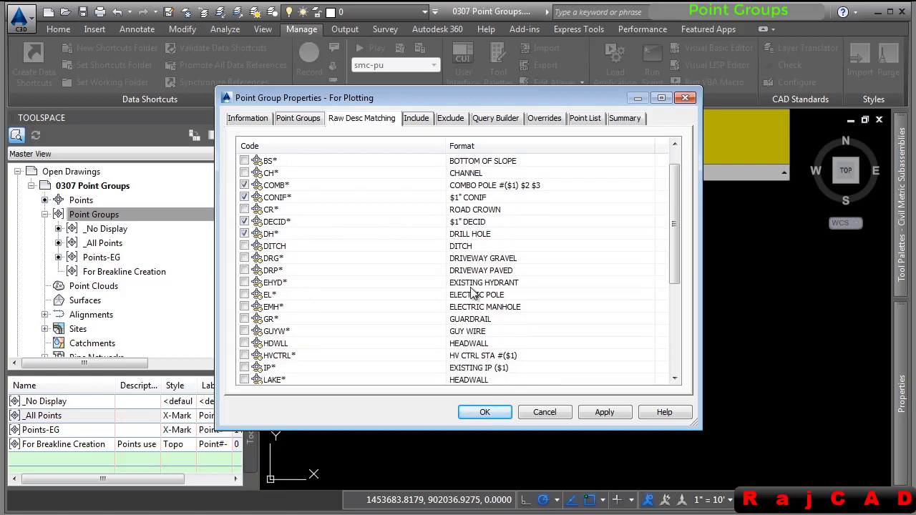
click(244, 282)
click(244, 294)
click(244, 306)
- Add the raw description codes GUYW*, HVCTRL*, SIGN*, SMH* and STMH* to the For Plotting group's matches
scroll(315, 308, down, 1)
scroll(322, 307, down, 1)
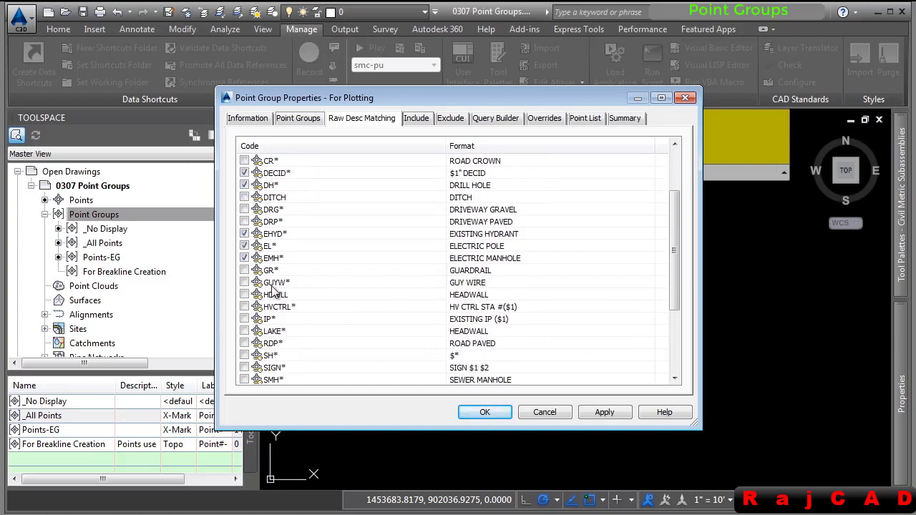
click(244, 282)
click(244, 306)
scroll(363, 312, down, 3)
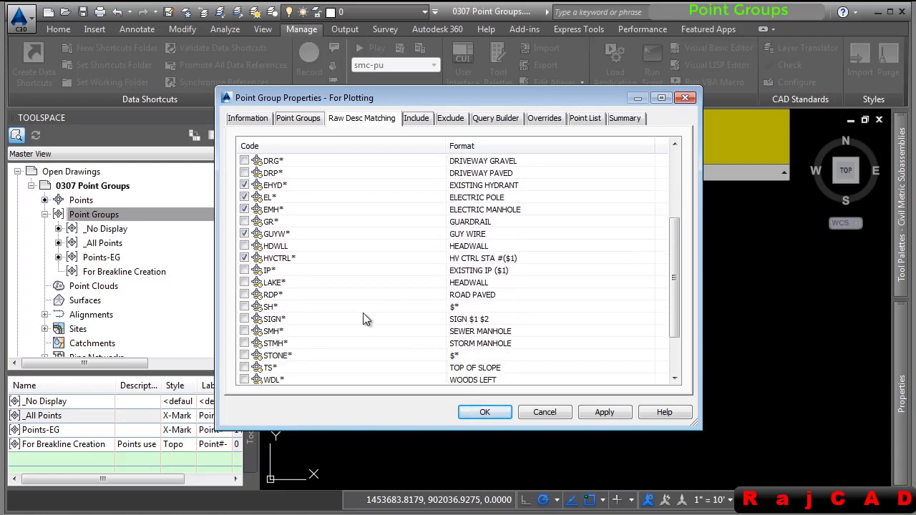
click(244, 295)
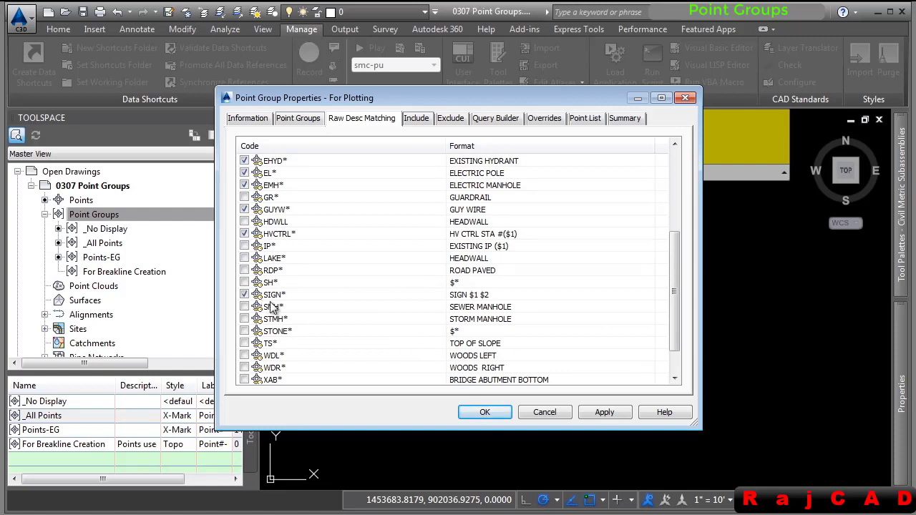
scroll(269, 302, down, 1)
click(244, 282)
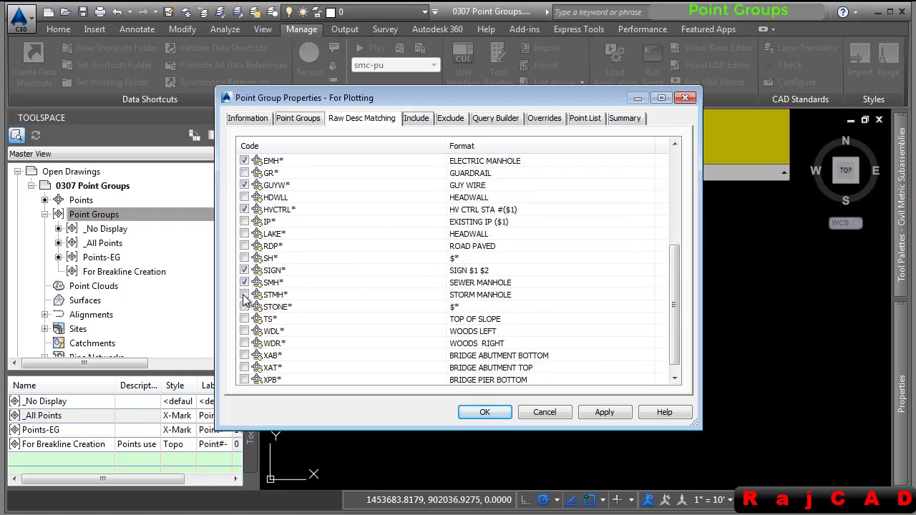
scroll(308, 299, down, 1)
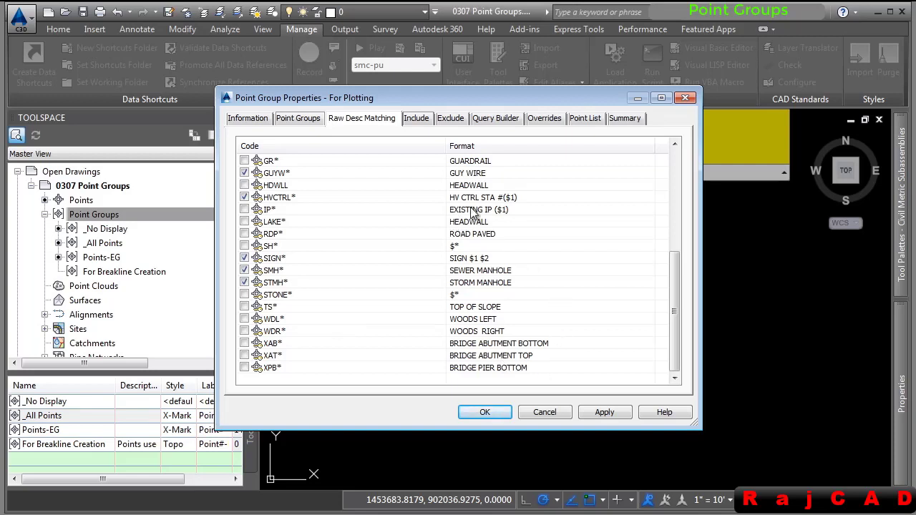
- Override the For Plotting group's Point Label Style with Description Only and create the group
click(553, 118)
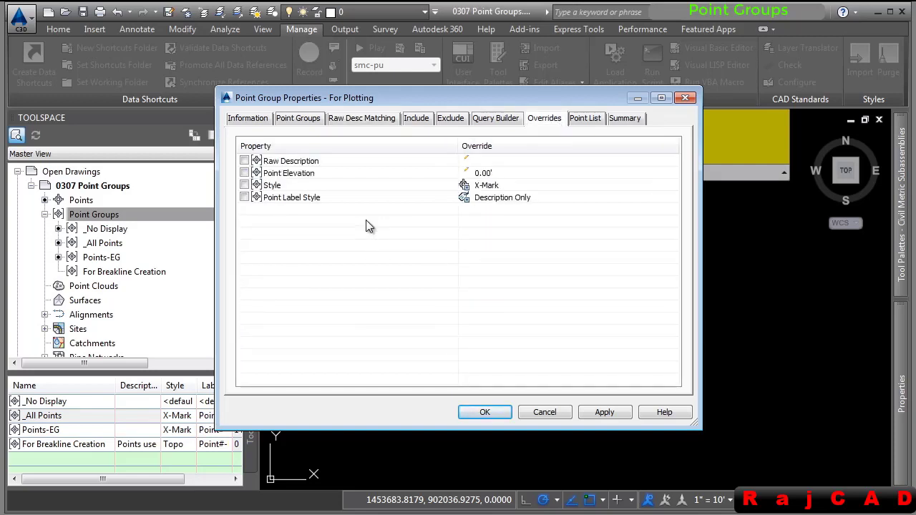
click(245, 197)
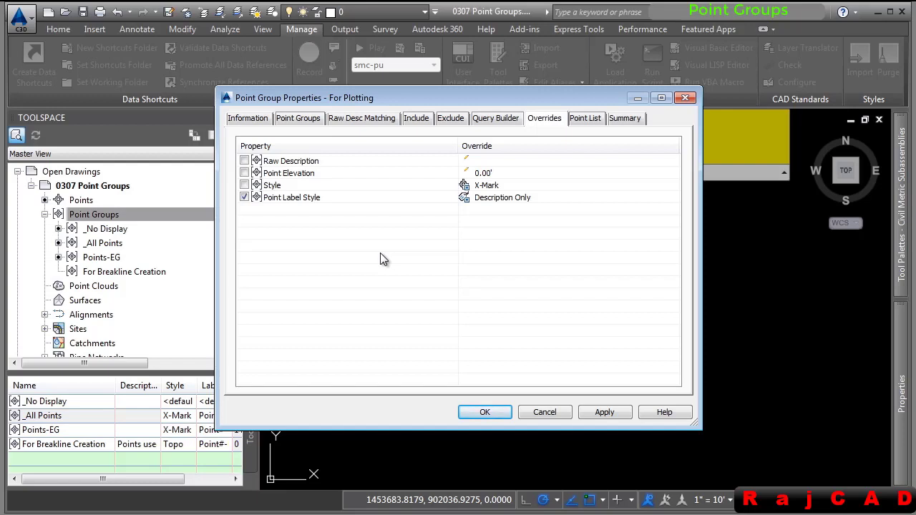
click(481, 411)
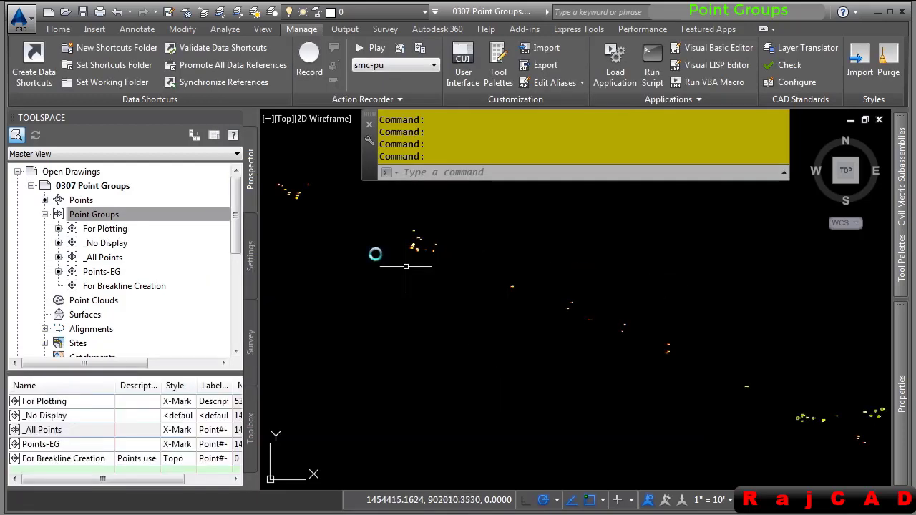
- Examine the symbols and description labels of the points displayed by the For Plotting group
scroll(423, 259, up, 5)
scroll(523, 272, up, 4)
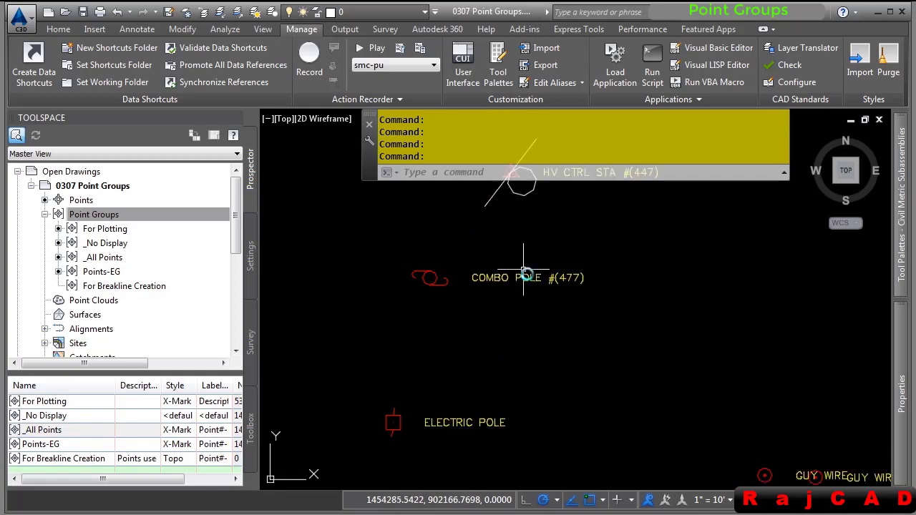
scroll(547, 304, down, 3)
scroll(615, 323, up, 4)
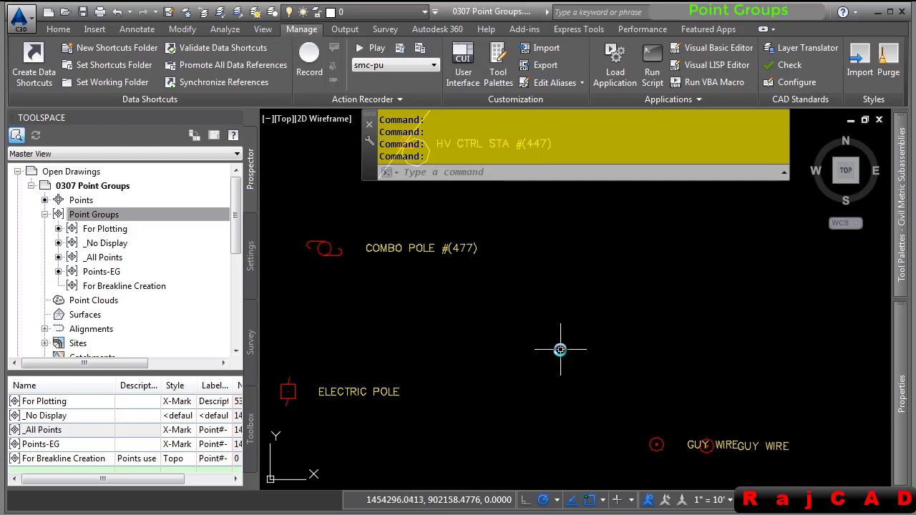
scroll(578, 348, down, 4)
scroll(737, 369, down, 5)
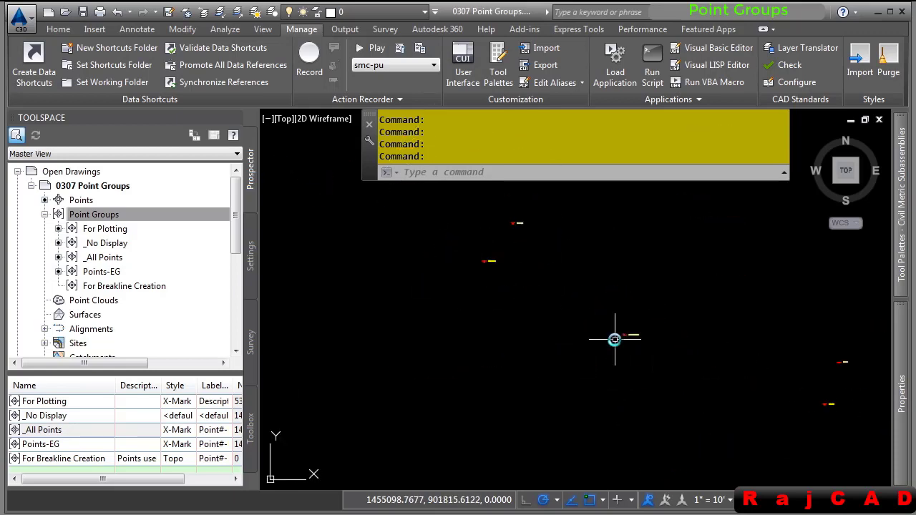
scroll(648, 337, up, 5)
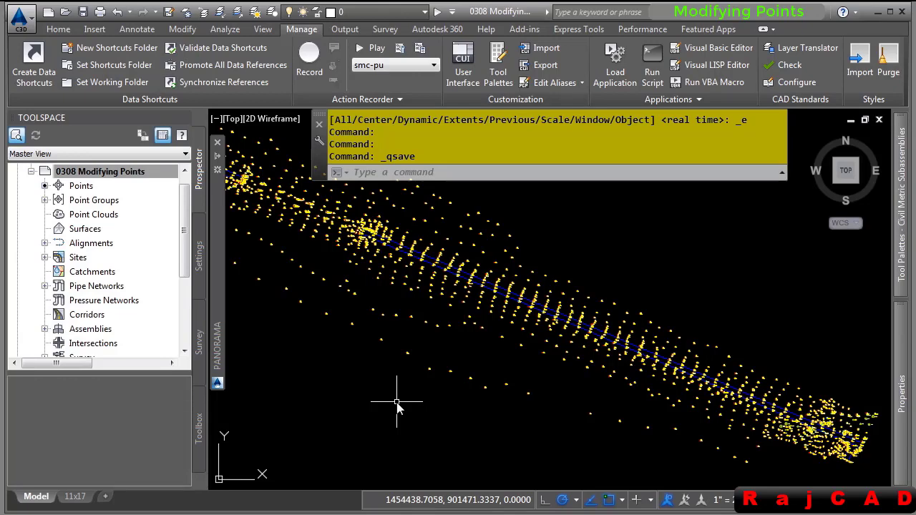
- Open point 2227 in the Point Editor of the 0308 Modifying Points drawing and review its easting and northing
scroll(566, 360, up, 5)
scroll(566, 360, up, 6)
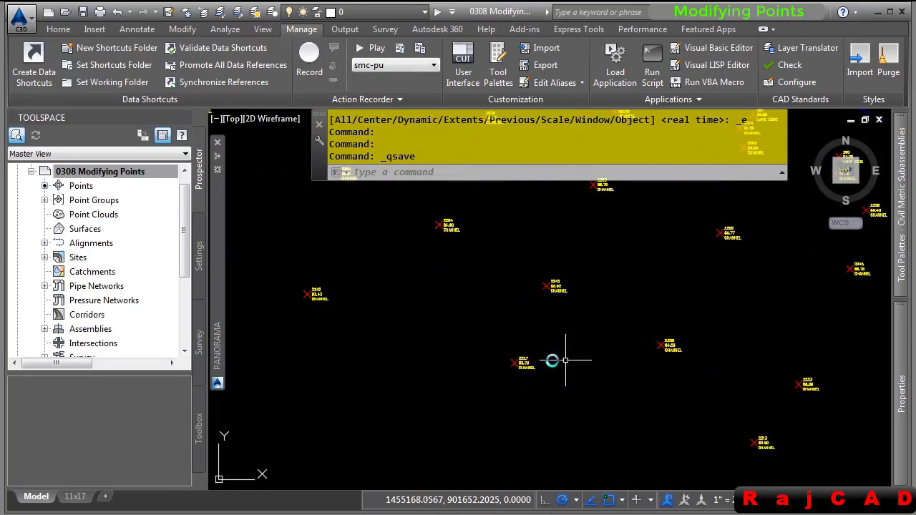
drag(624, 288, 403, 420)
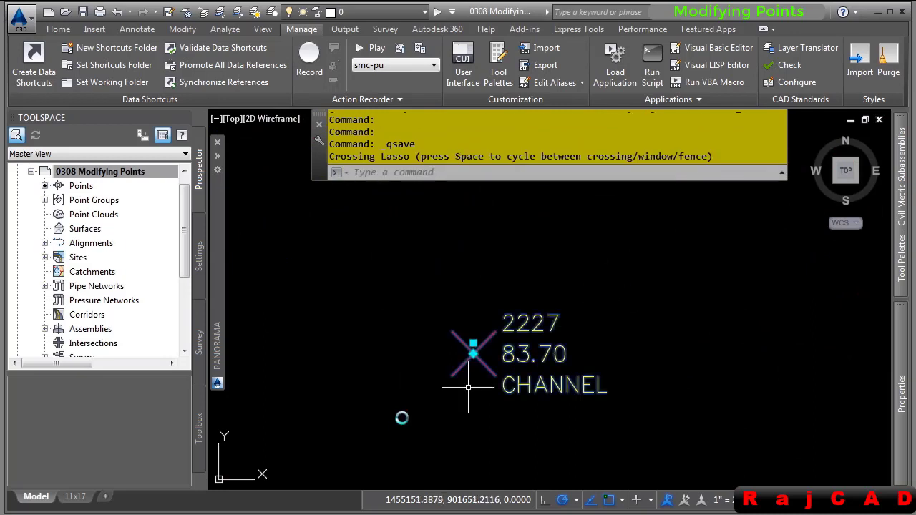
right_click(383, 352)
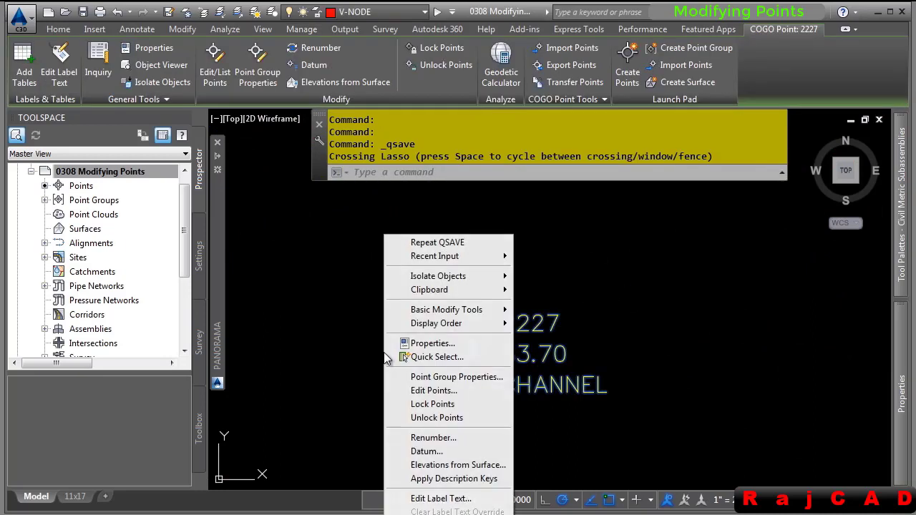
click(454, 397)
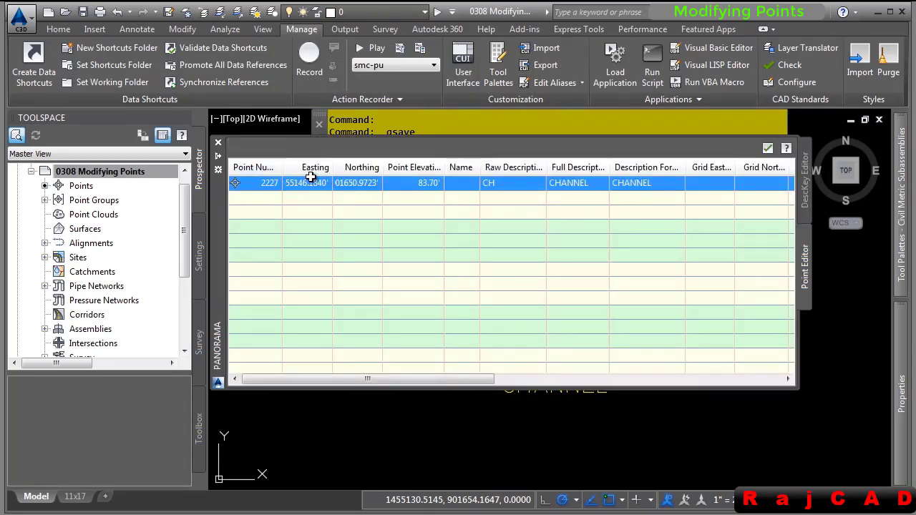
click(309, 183)
click(366, 186)
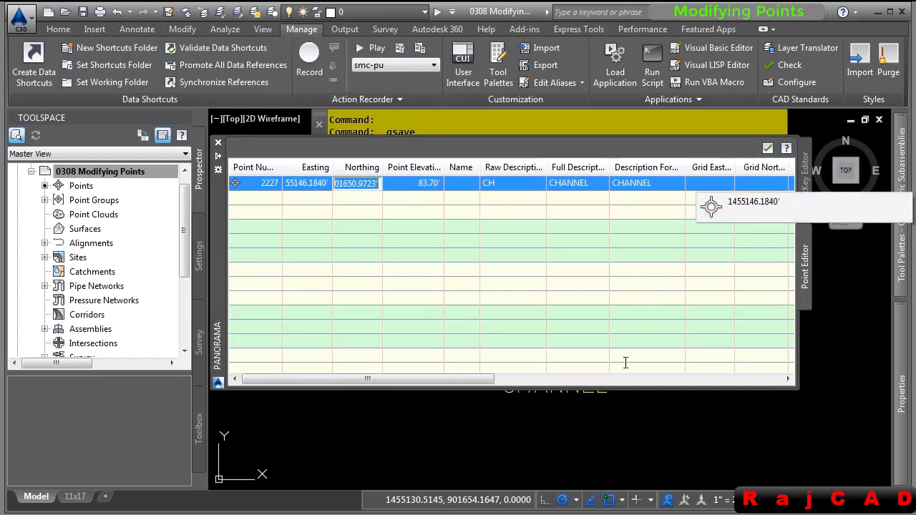
- Try moving point 2227 to a new location to the northwest with its grip, and undo the move
click(389, 418)
click(482, 347)
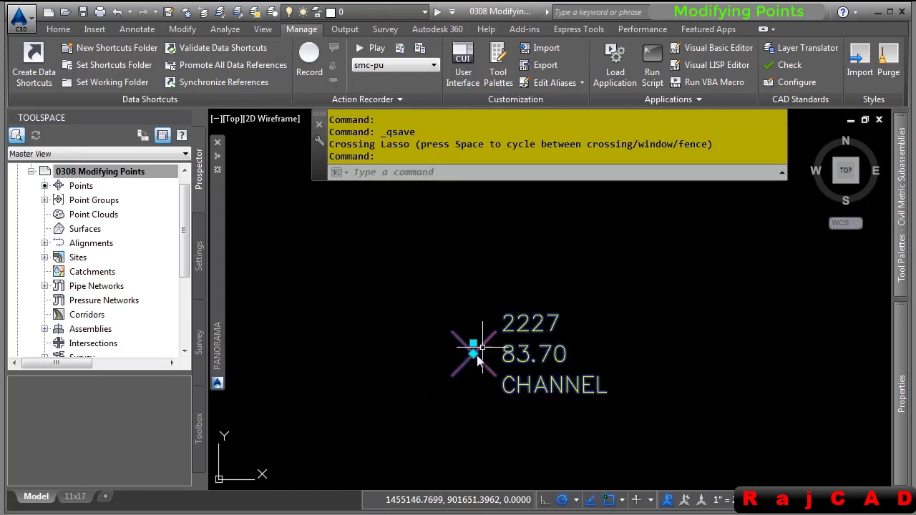
mouse_move(474, 358)
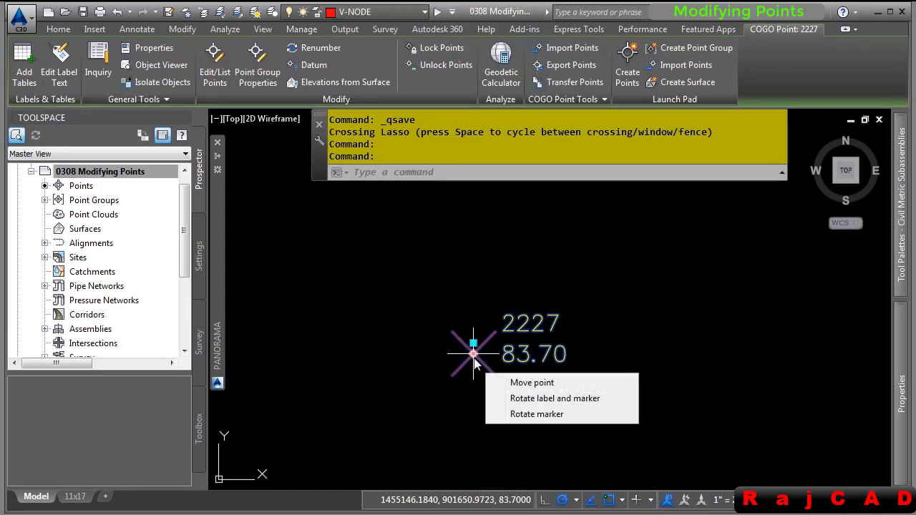
click(501, 383)
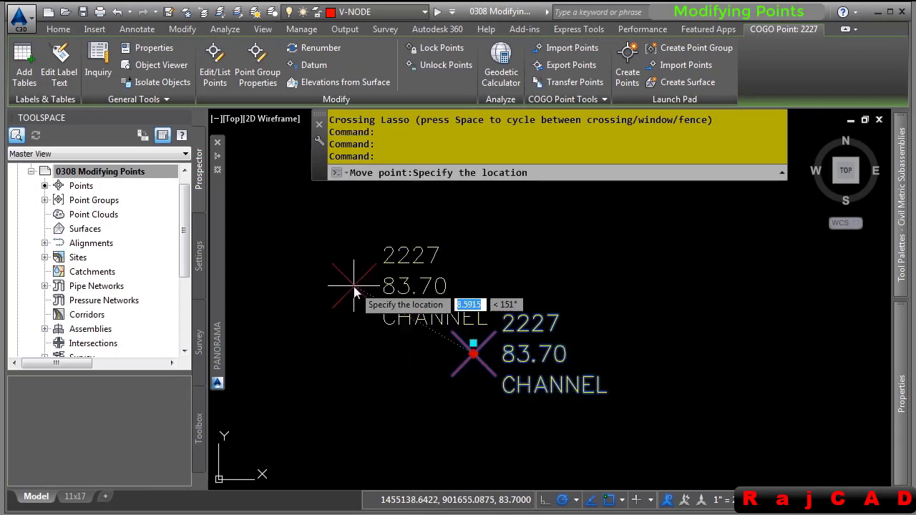
click(345, 279)
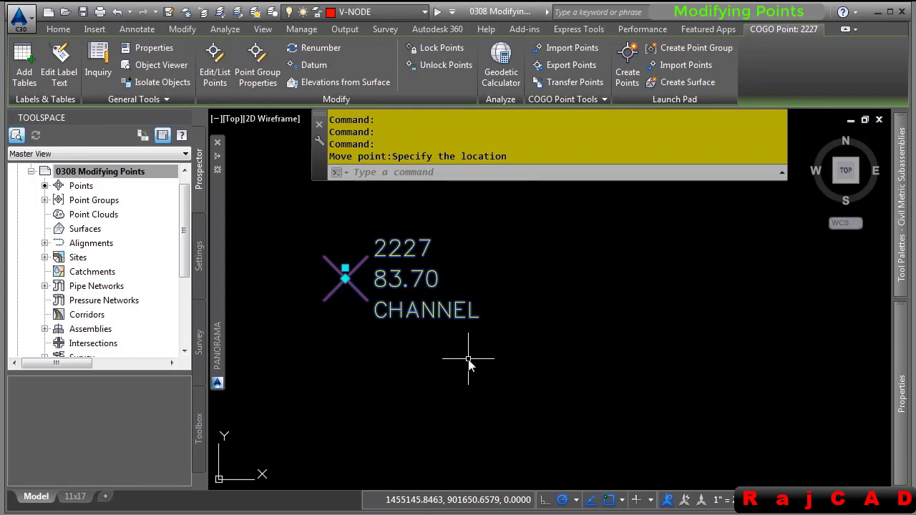
key(ctrl+z)
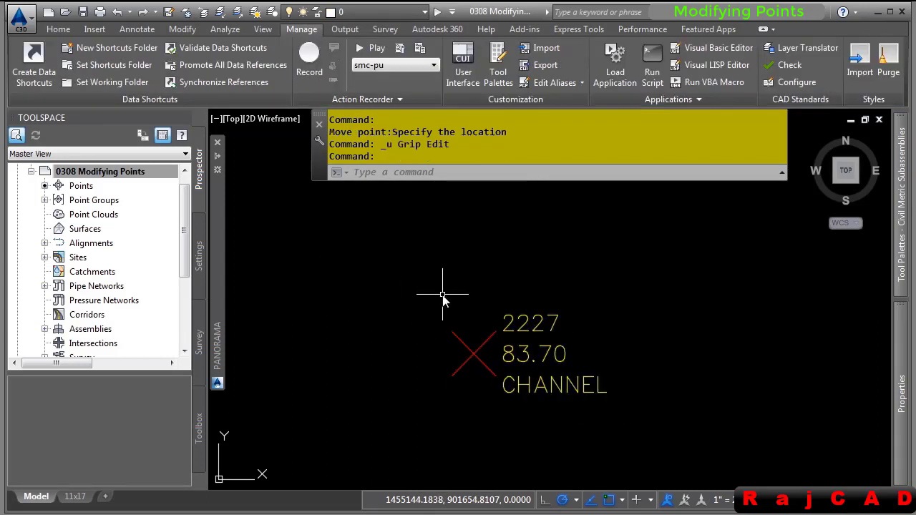
- Lock the points in the Trees point group
click(45, 201)
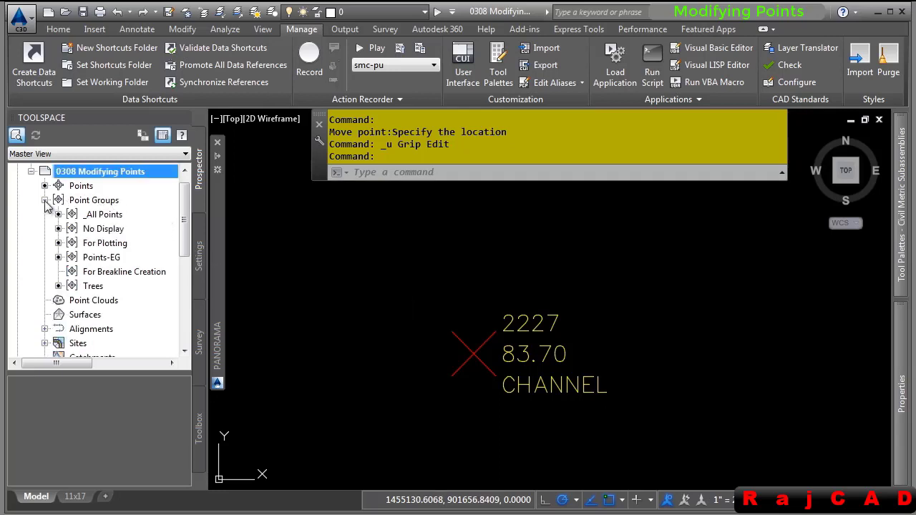
right_click(96, 215)
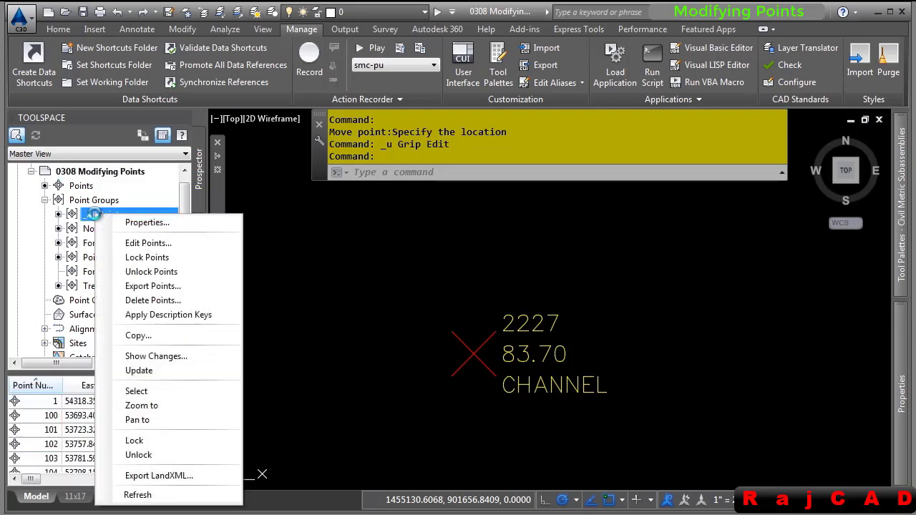
click(166, 261)
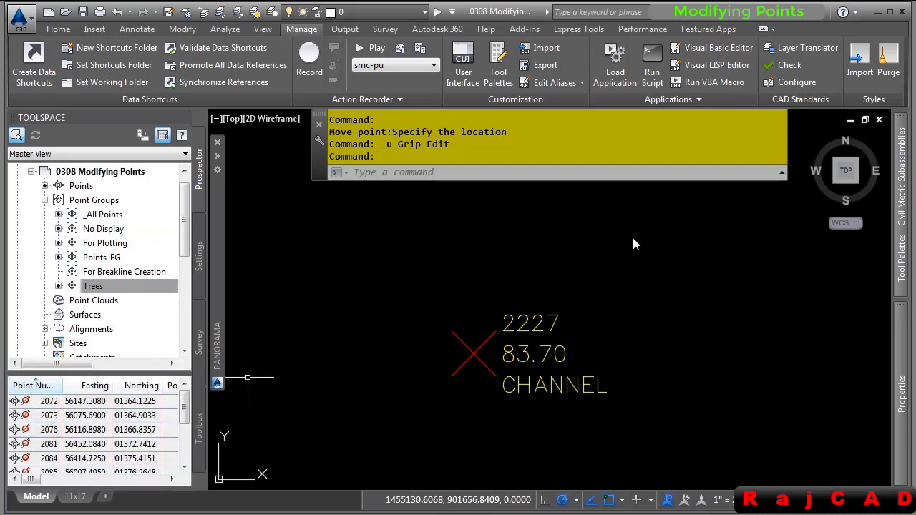
- Try moving the label of point 2227 up and away from its marker, and undo the label move
click(628, 279)
click(411, 429)
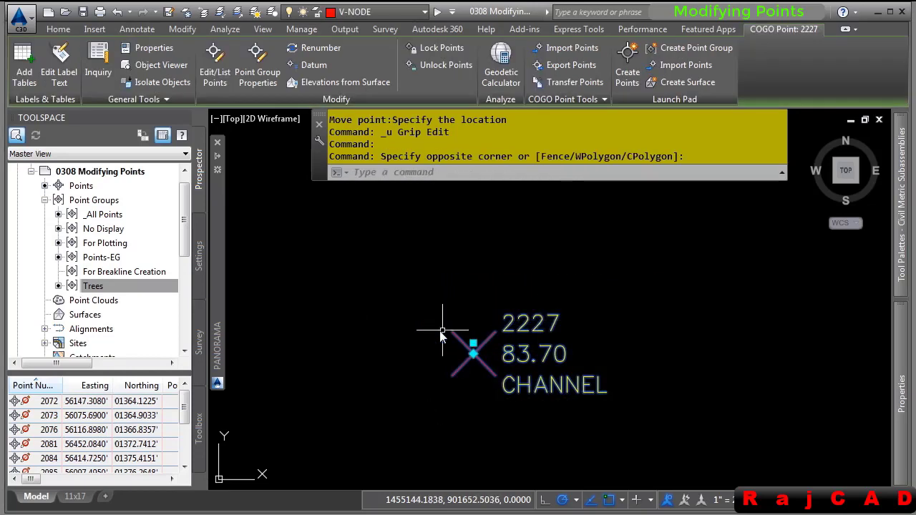
click(473, 353)
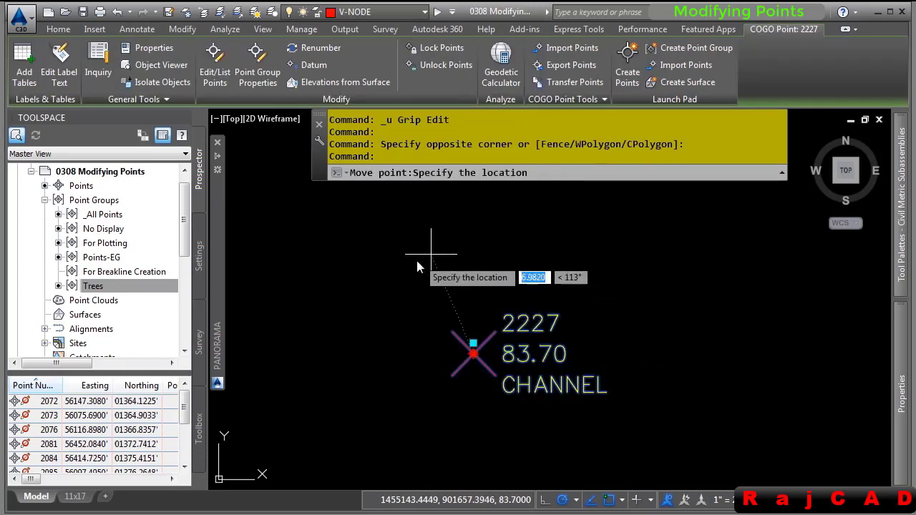
key(Escape)
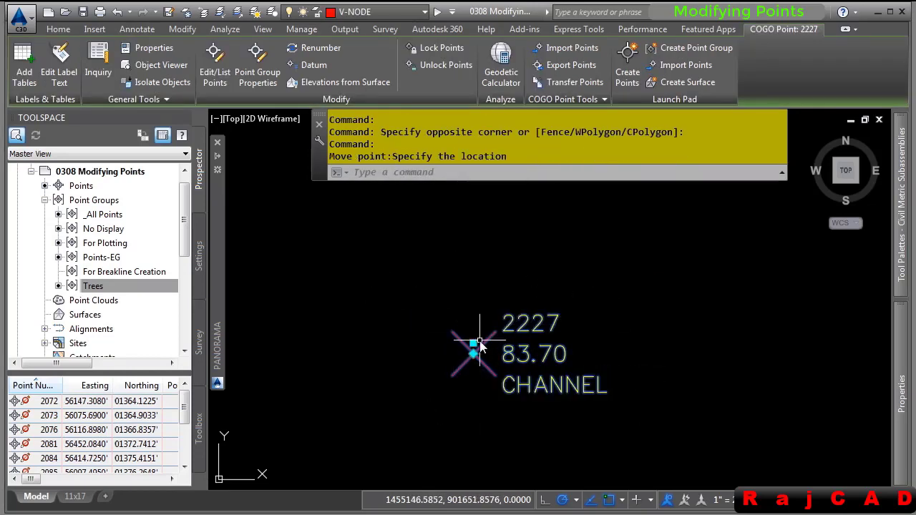
mouse_move(474, 346)
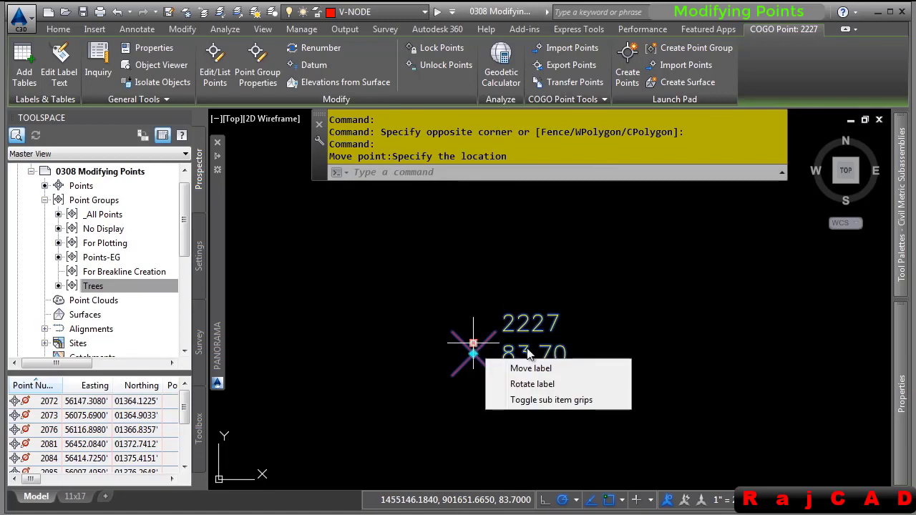
click(551, 400)
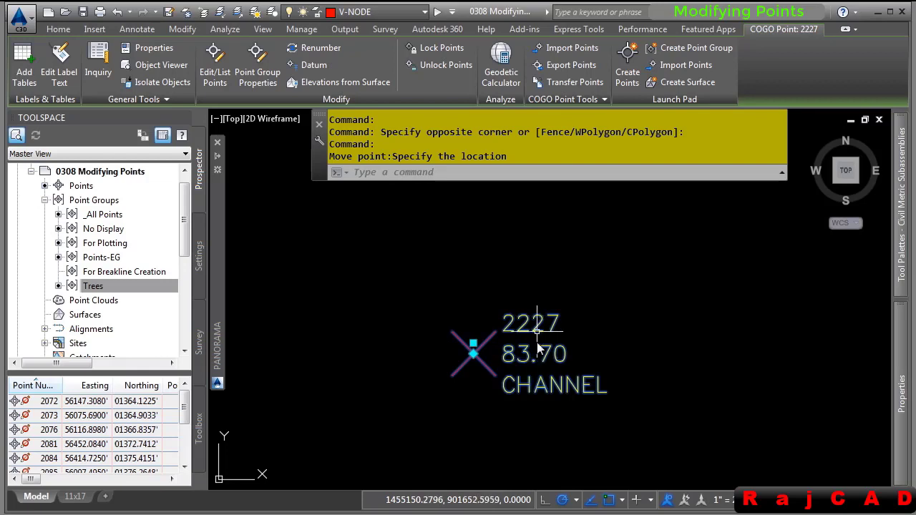
click(472, 345)
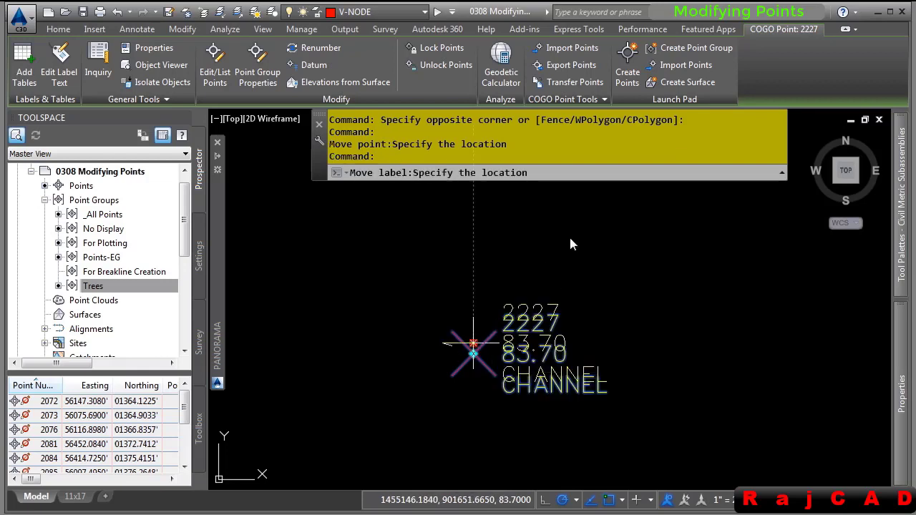
click(586, 229)
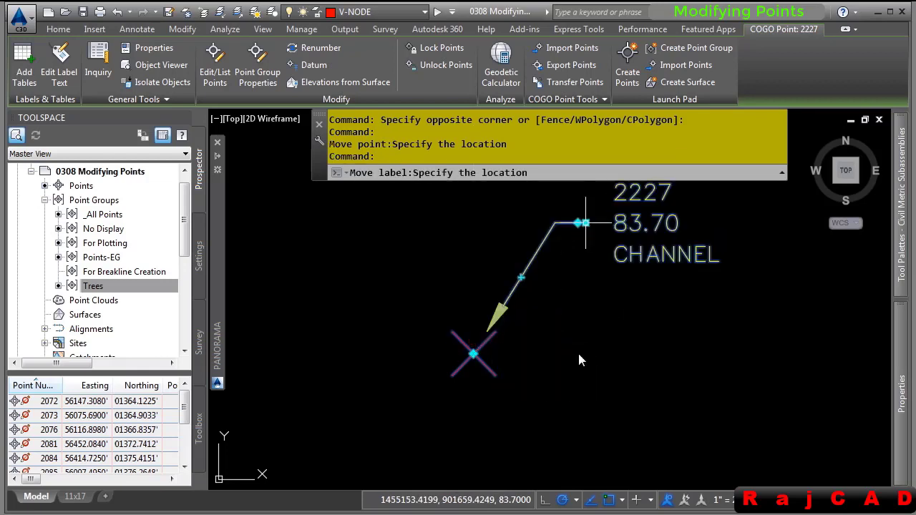
key(ctrl+z)
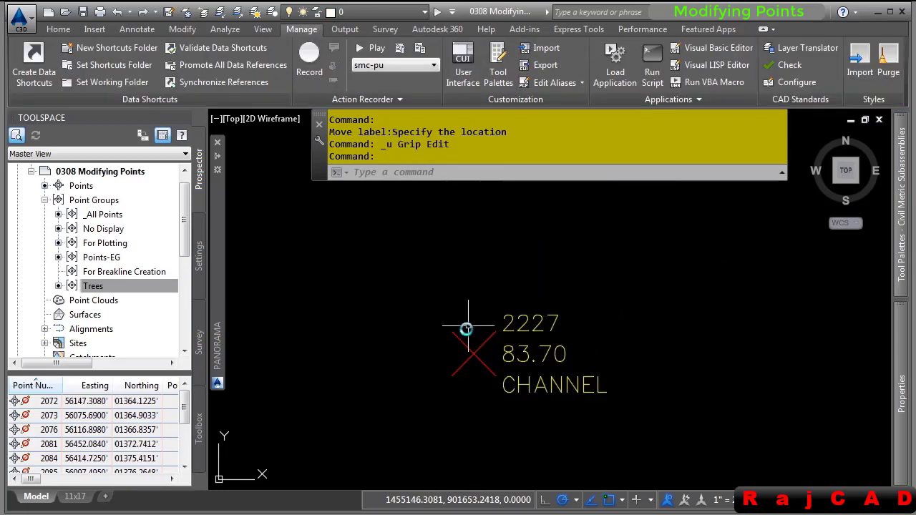
- Rotate the marker of point 1, the existing hydrant beside the road, to a new angle using its grip
scroll(527, 317, down, 6)
scroll(604, 262, down, 3)
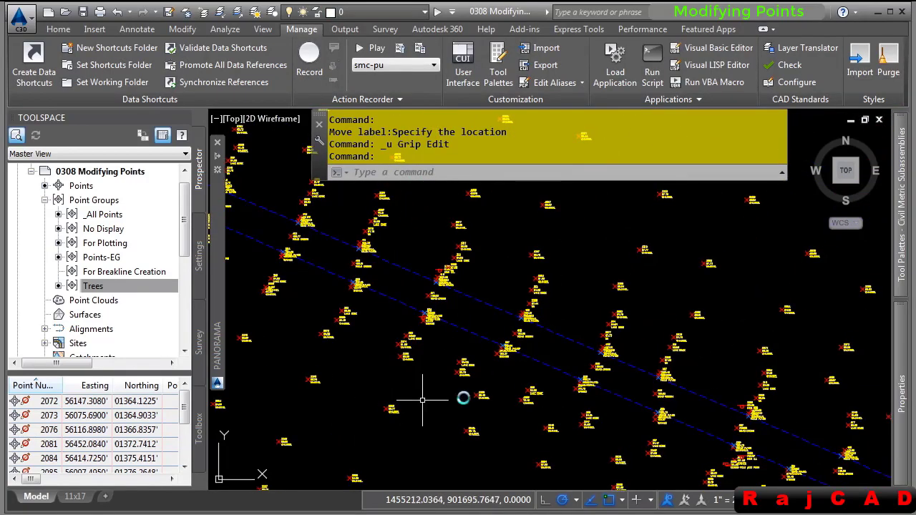
scroll(386, 276, down, 3)
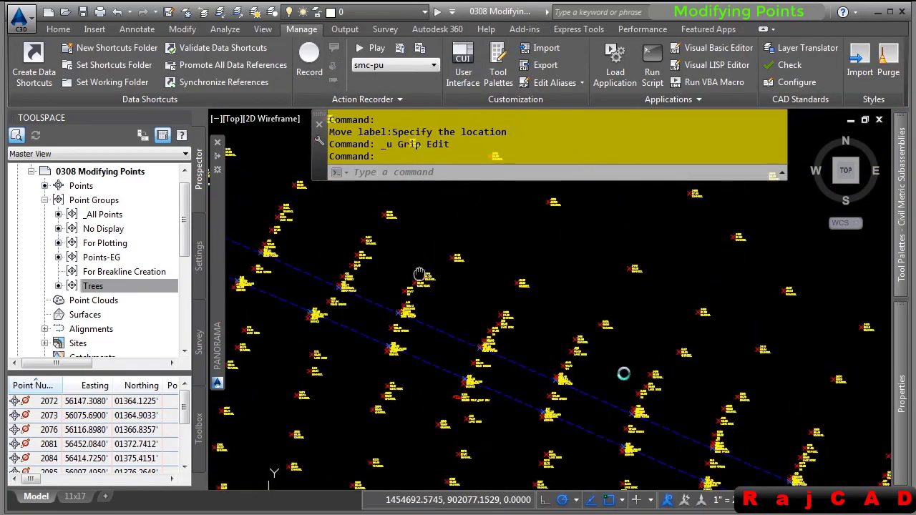
scroll(640, 337, up, 6)
scroll(550, 360, up, 5)
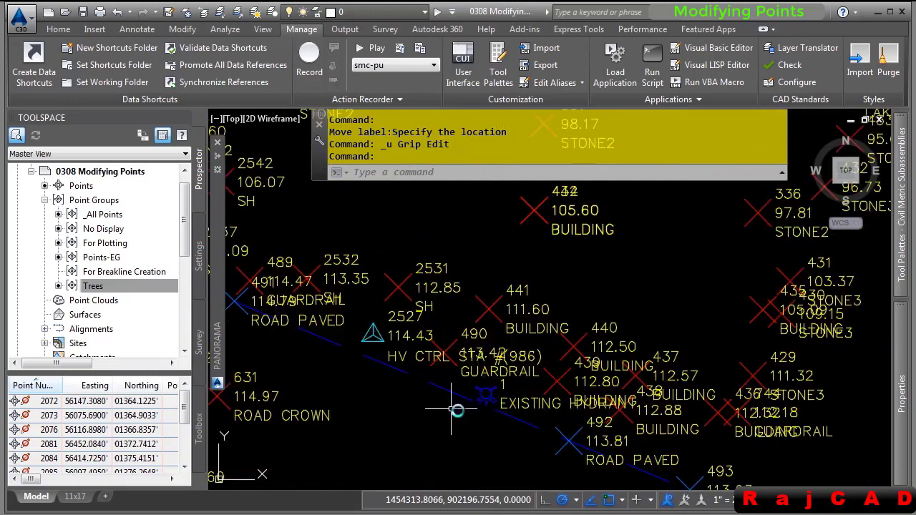
scroll(483, 403, up, 2)
middle_drag(497, 408, 491, 341)
click(494, 328)
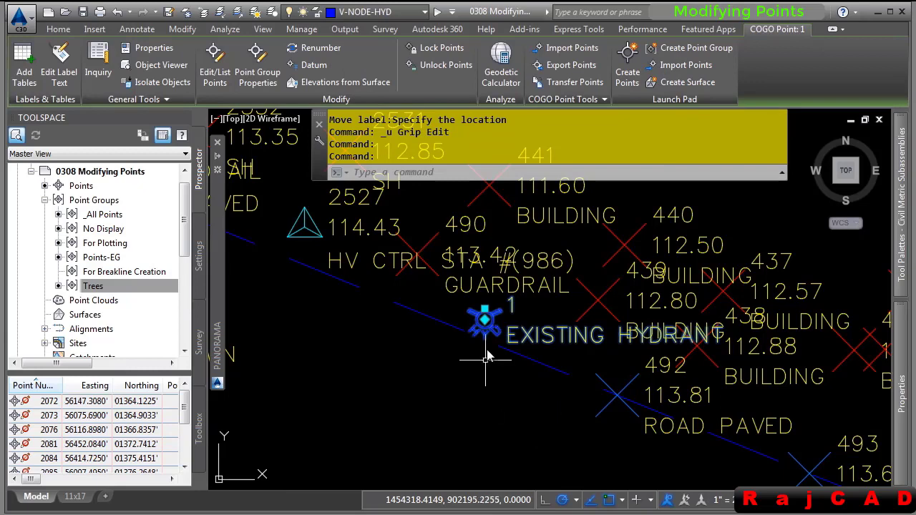
mouse_move(484, 318)
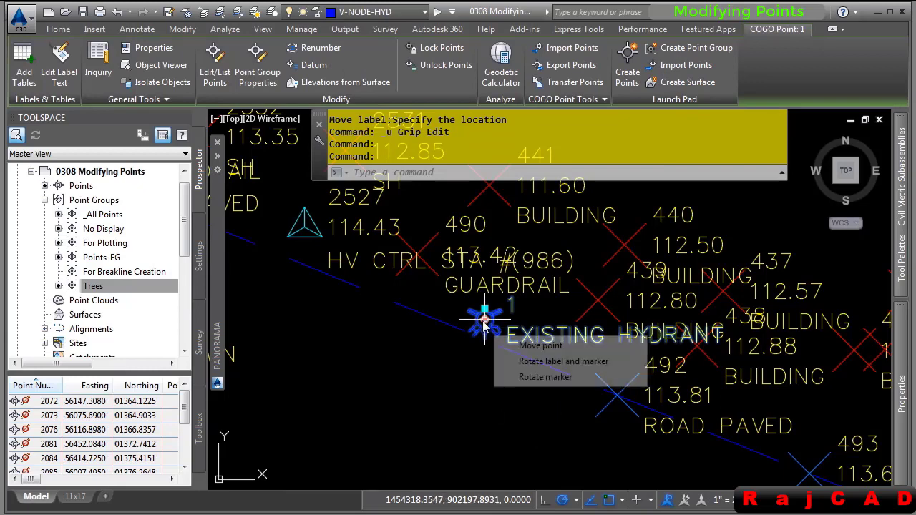
click(544, 377)
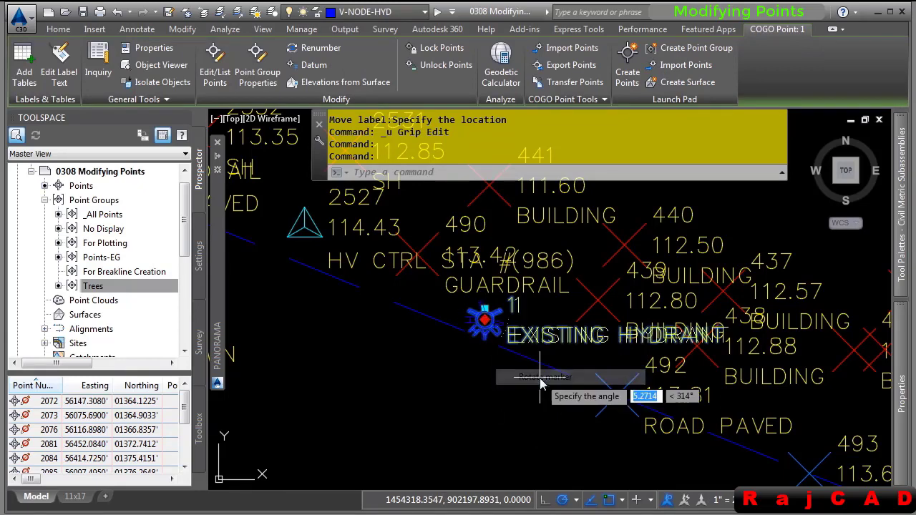
click(558, 437)
key(Escape)
key(Escape)
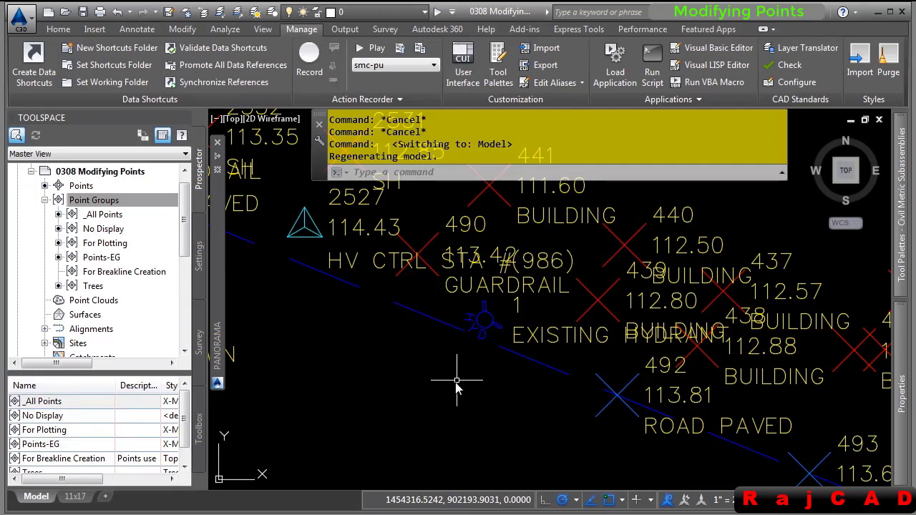
- Open the 11x17 layout and examine the orientation of the tree and survey point labels
click(77, 496)
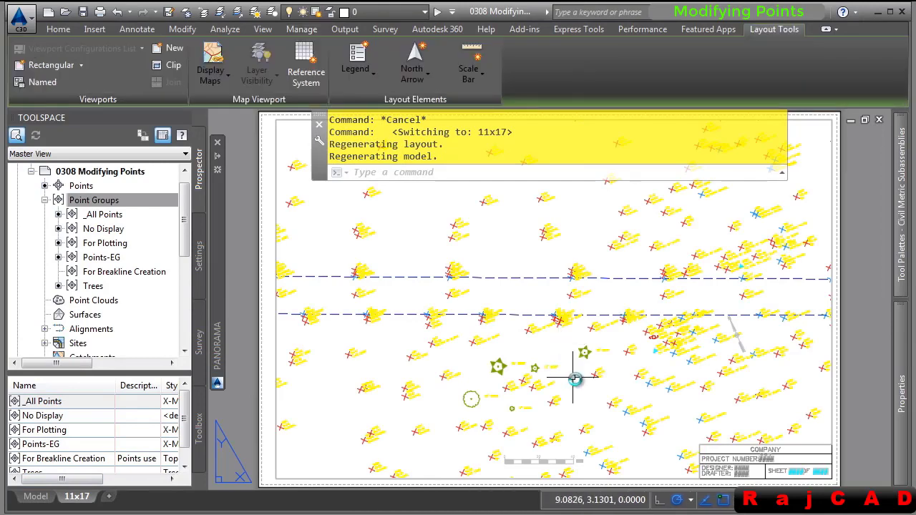
scroll(491, 381, up, 4)
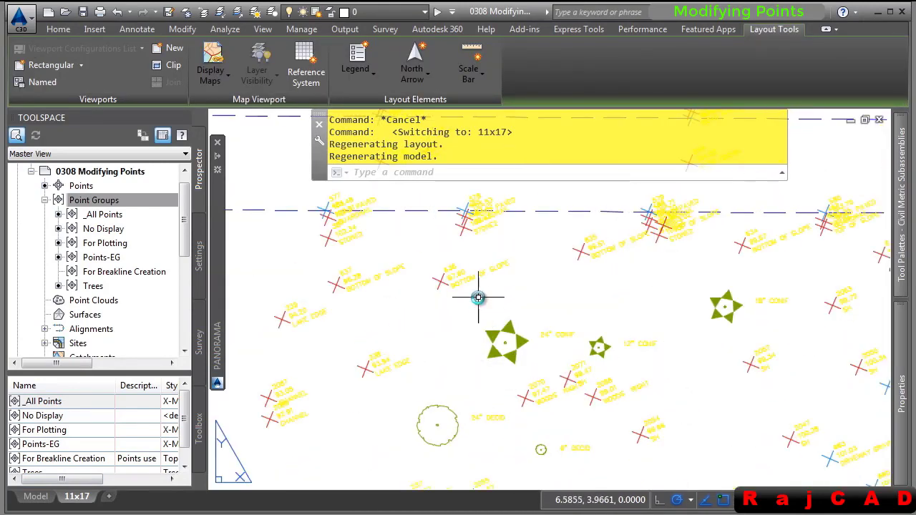
scroll(477, 294, up, 4)
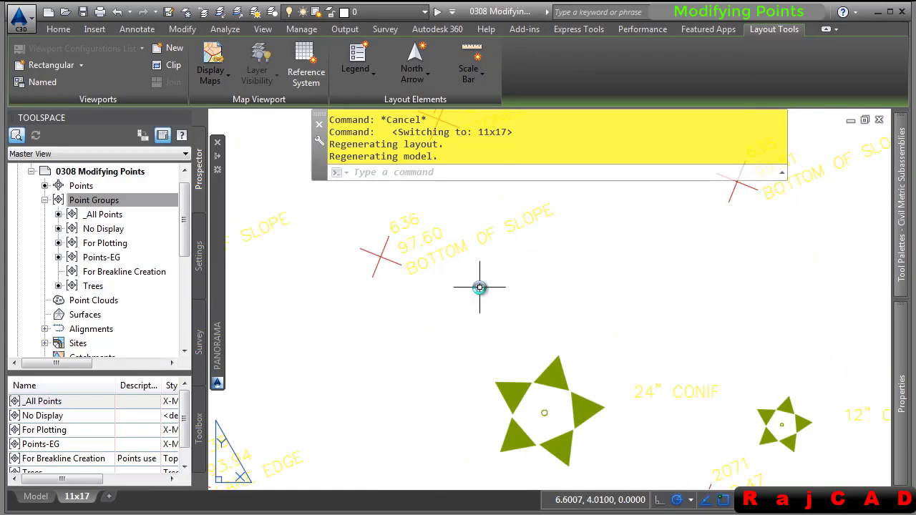
scroll(433, 297, down, 4)
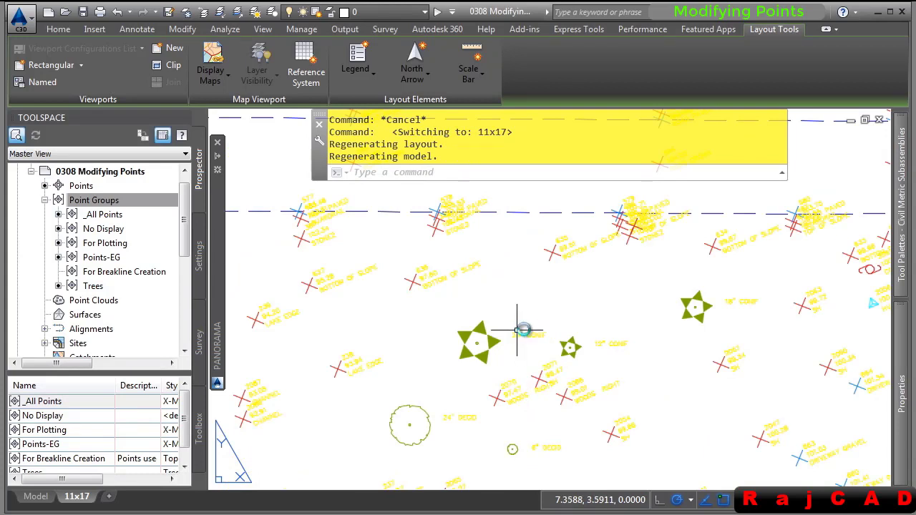
scroll(543, 351, up, 2)
scroll(543, 351, up, 2)
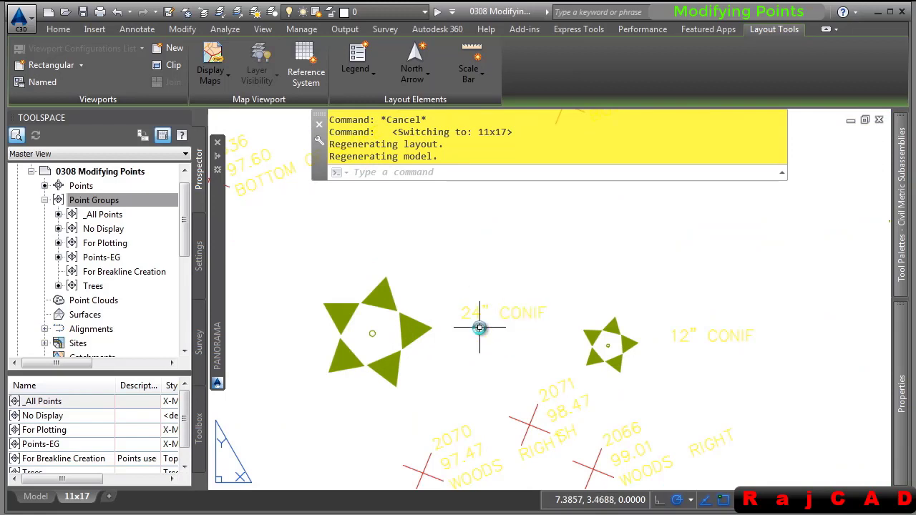
scroll(479, 328, down, 2)
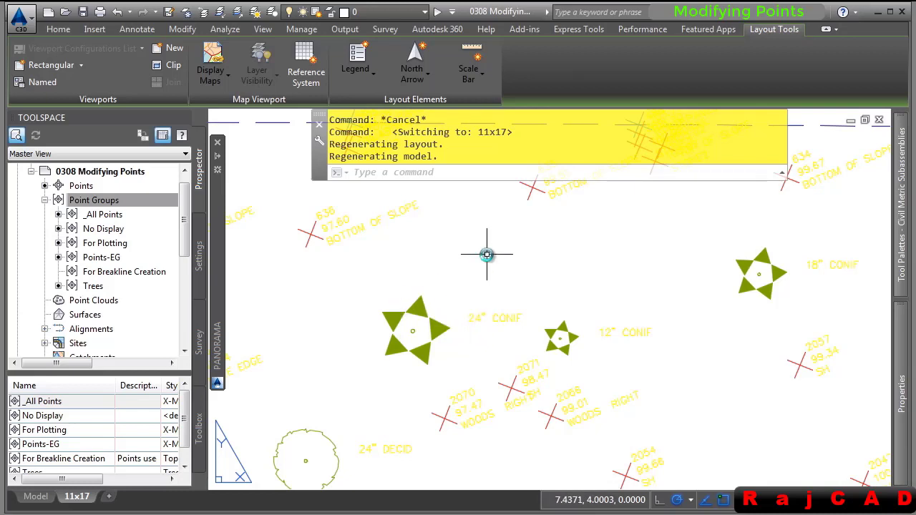
- Reorder the point groups so For Plotting is first and No Display second, and regenerate the whole drawing
right_click(120, 202)
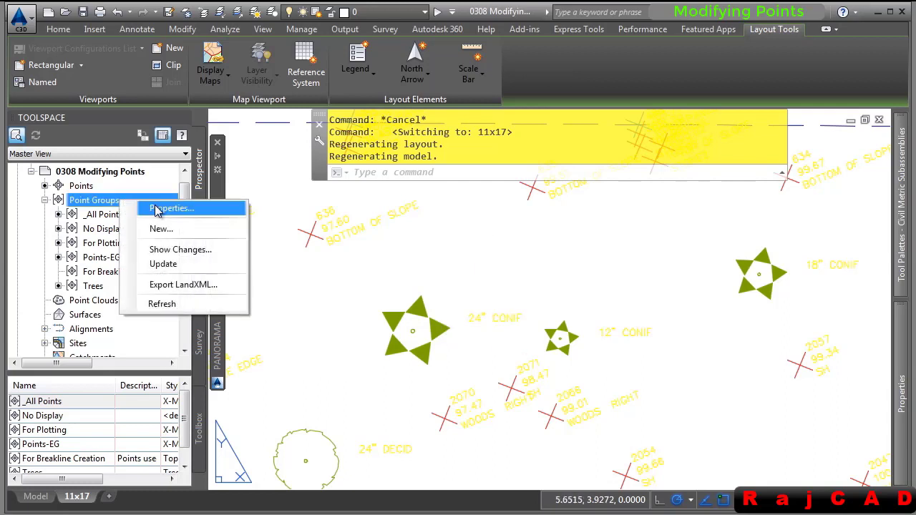
click(161, 208)
click(395, 252)
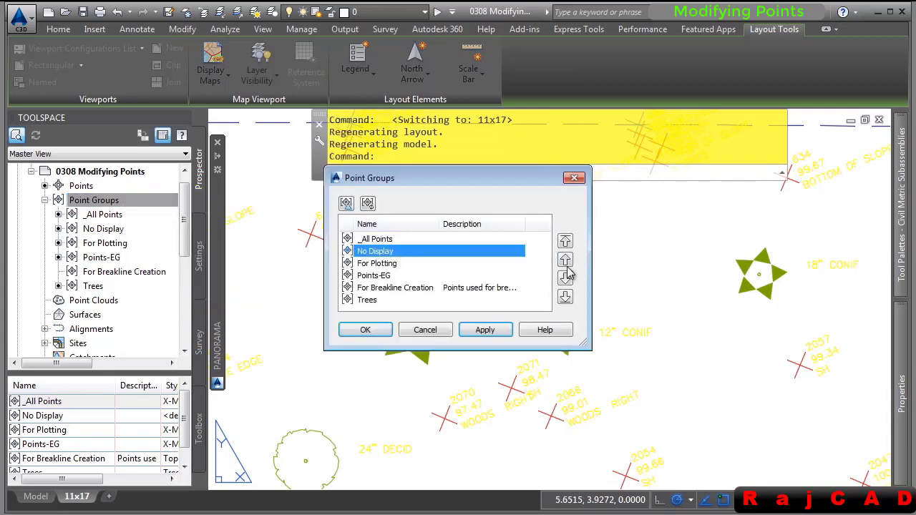
click(565, 240)
click(379, 264)
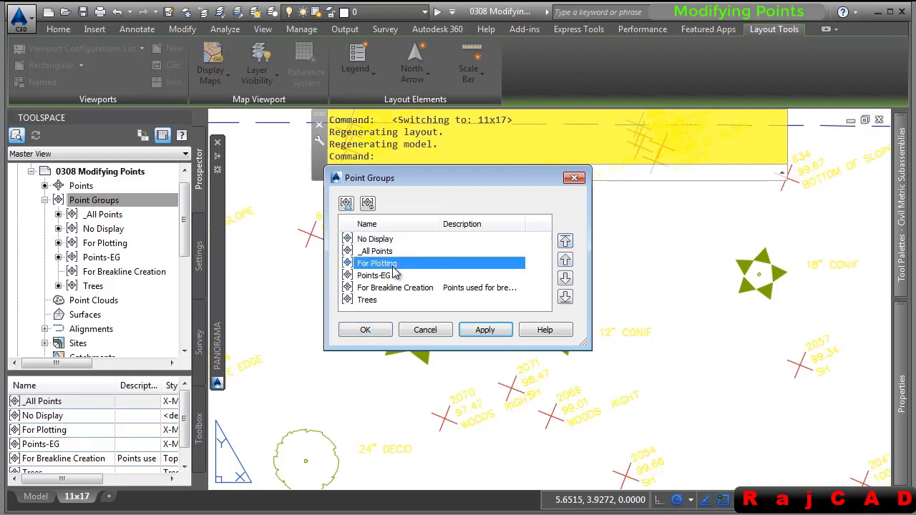
click(565, 242)
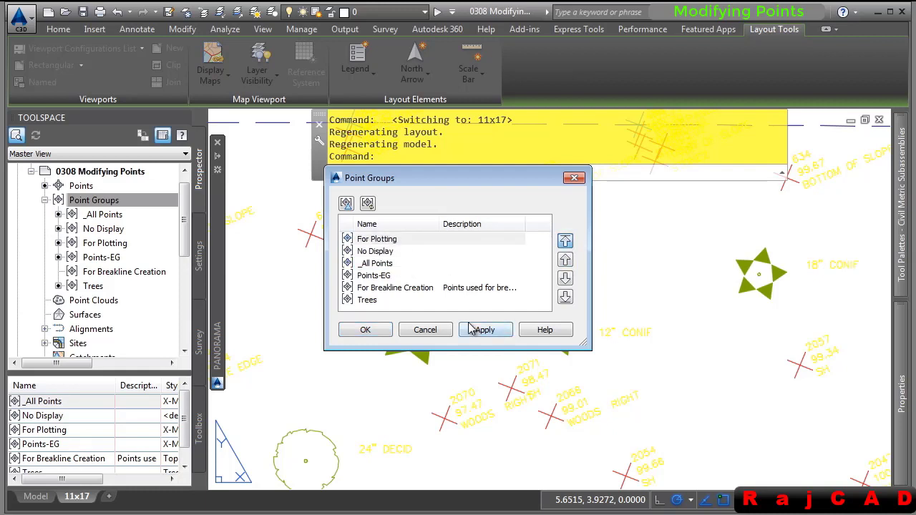
click(366, 330)
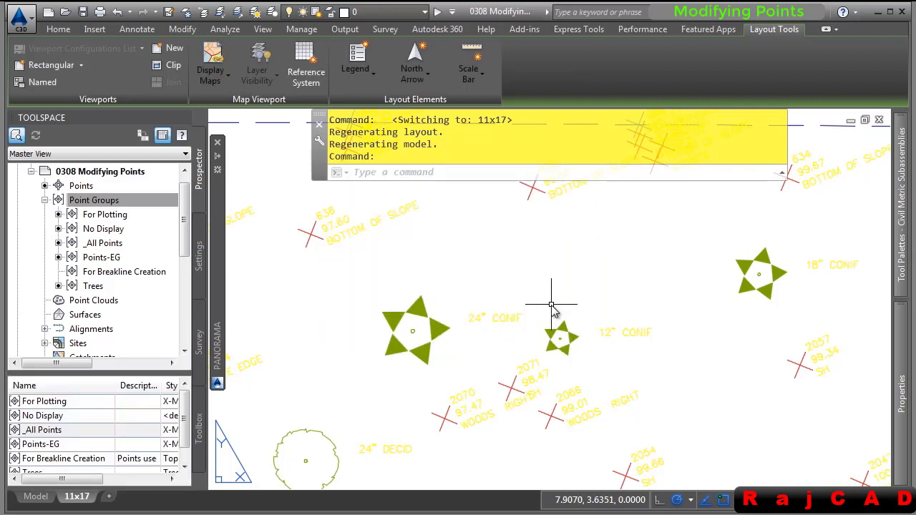
text(rea)
key(Return)
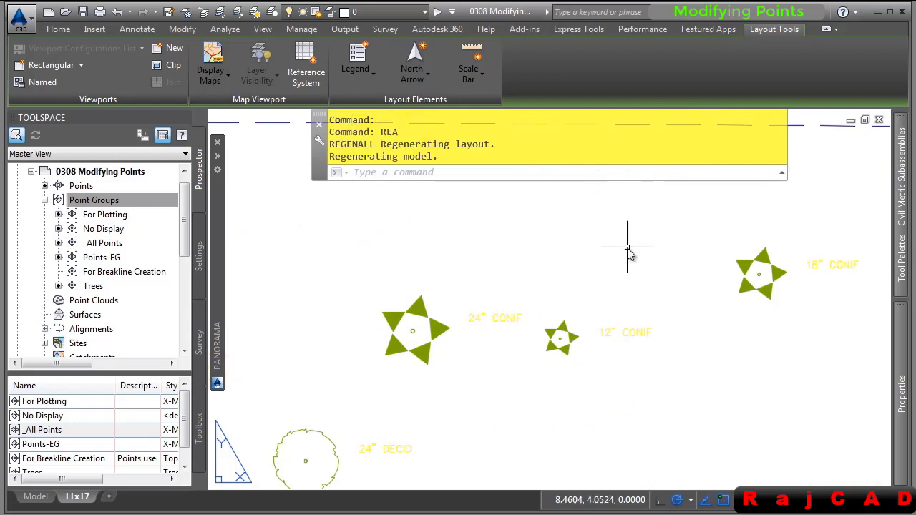
- Examine the orientation of the tree and utility point labels across the regenerated 11x17 layout
scroll(678, 371, down, 3)
middle_drag(661, 368, 583, 255)
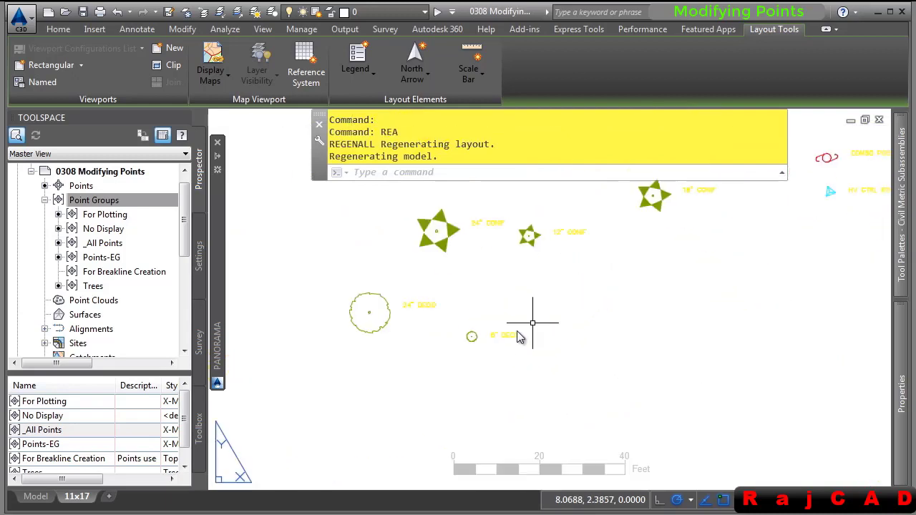
scroll(524, 329, up, 3)
scroll(550, 322, down, 2)
middle_drag(589, 299, 442, 387)
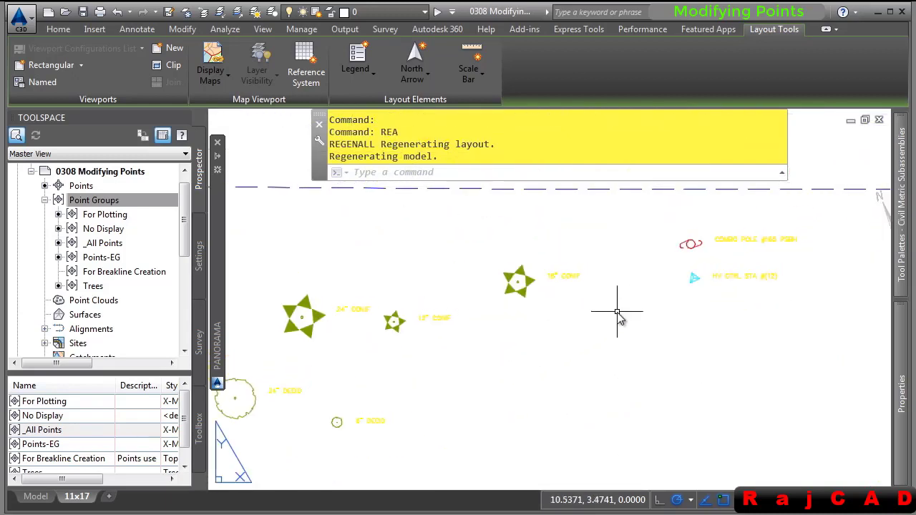
middle_drag(630, 305, 525, 351)
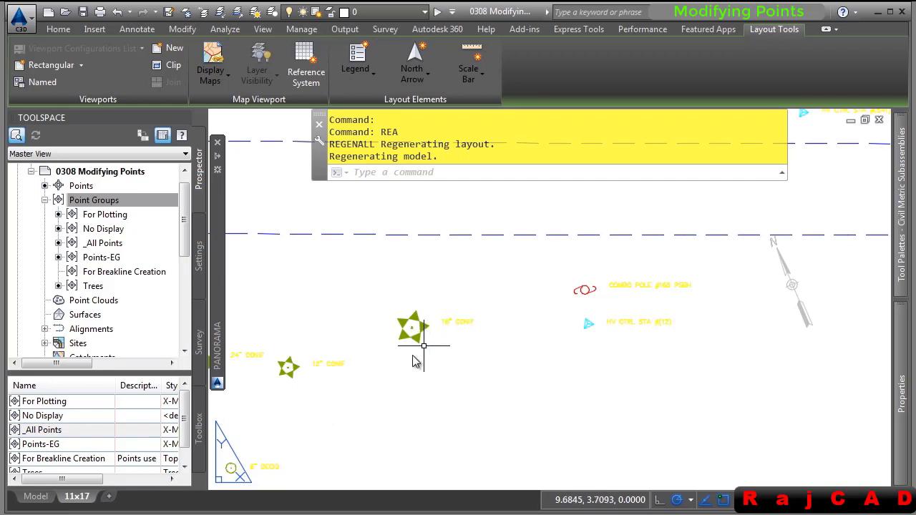
- Open the Description Only point label style in the drawing settings and set its Orientation Reference to View
click(199, 255)
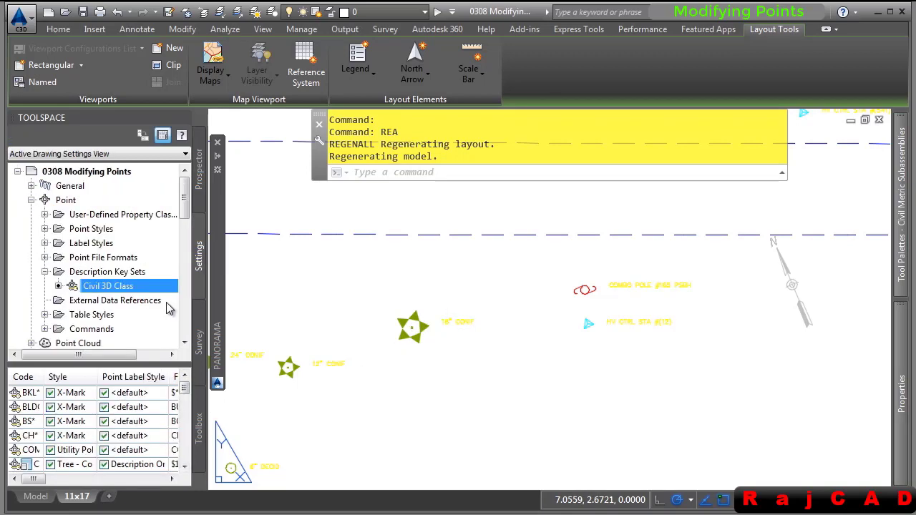
click(68, 201)
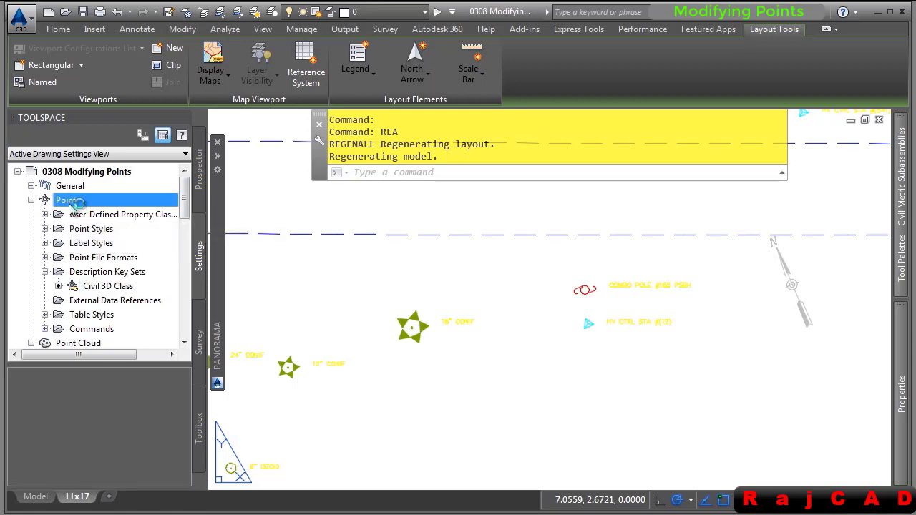
click(45, 242)
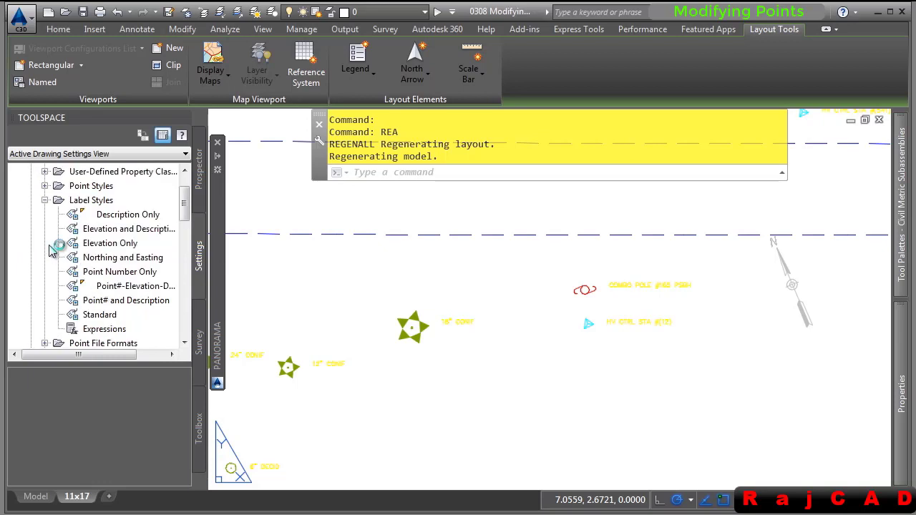
double_click(140, 219)
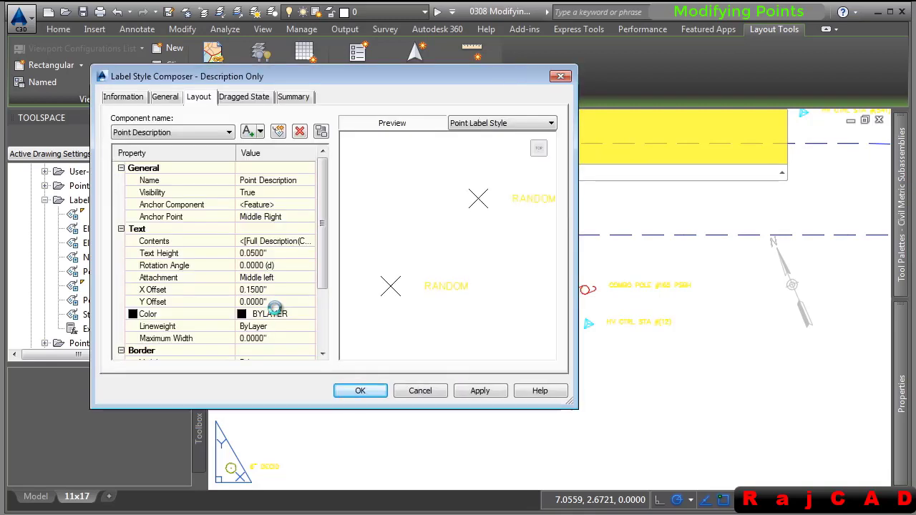
click(165, 97)
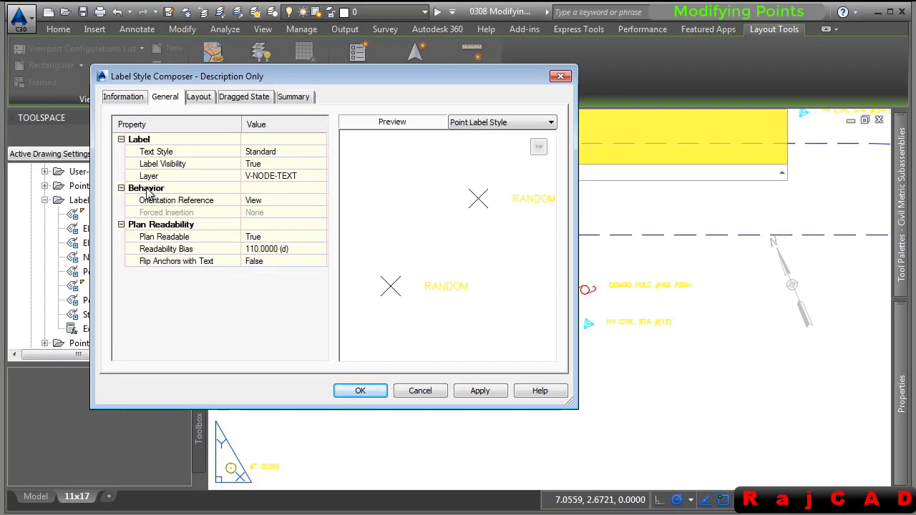
click(292, 202)
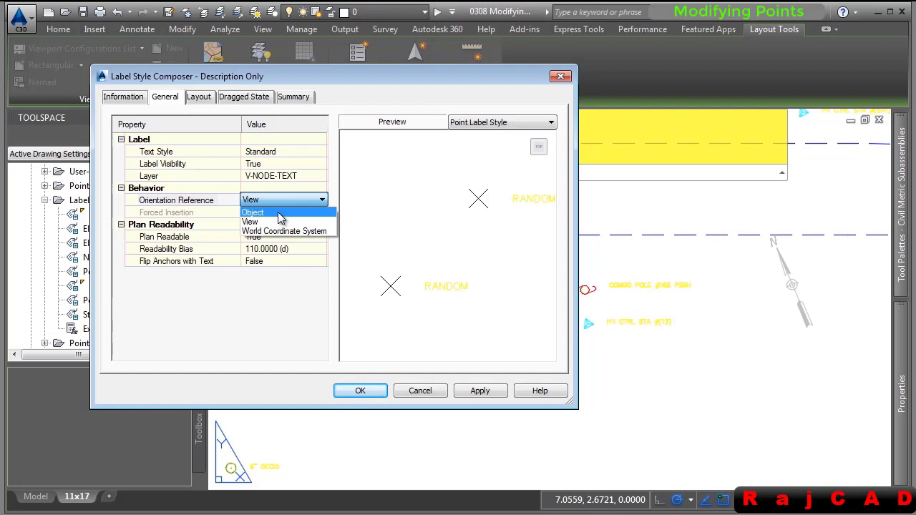
click(261, 222)
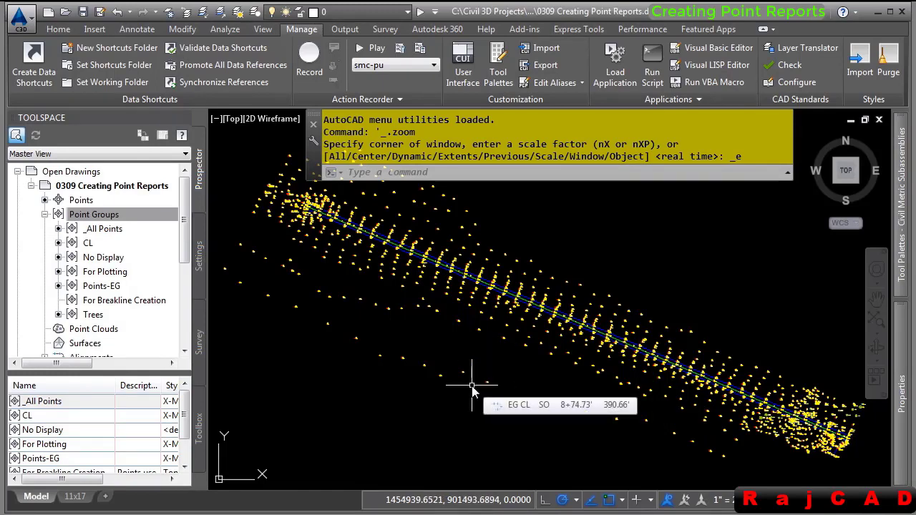
- Select the scattered channel points south of the road with a crossing lasso and show them in the point editor
mouse_move(473, 387)
mouse_down()
mouse_move(430, 367)
mouse_move(396, 328)
mouse_move(407, 406)
mouse_up()
right_click(407, 406)
click(504, 200)
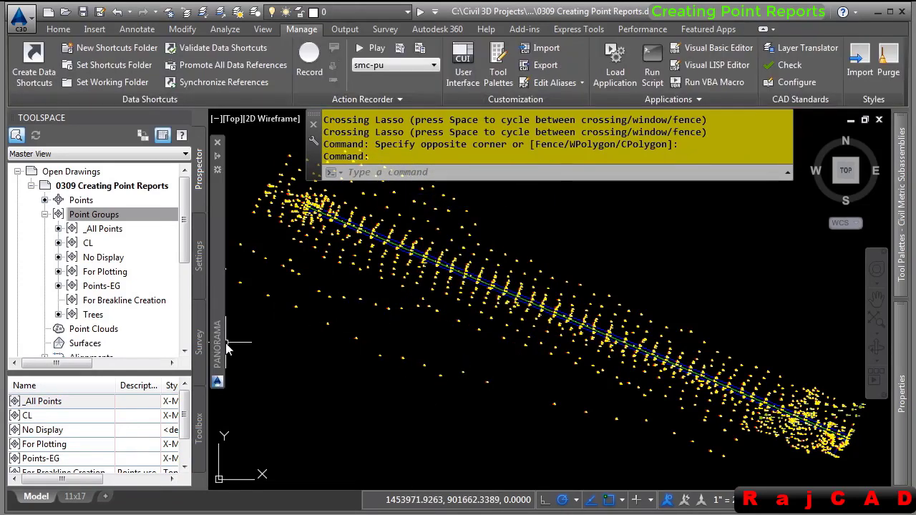
mouse_move(217, 340)
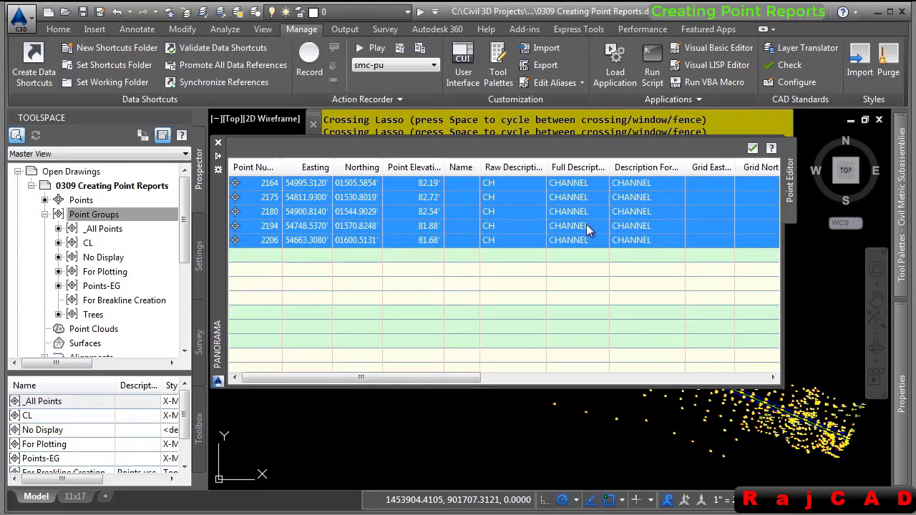
- Copy the selected channel points to the clipboard, paste them at cell A1 of a blank Excel workbook, and close Excel
right_click(419, 225)
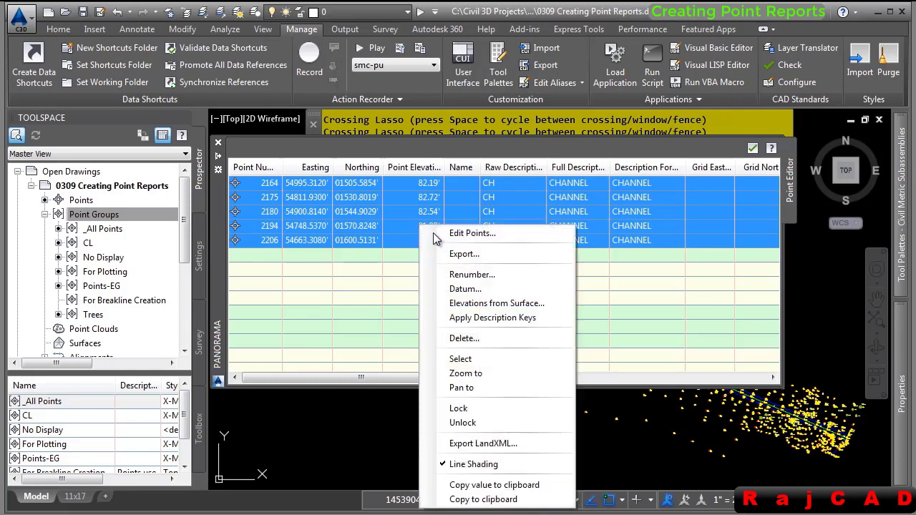
click(449, 496)
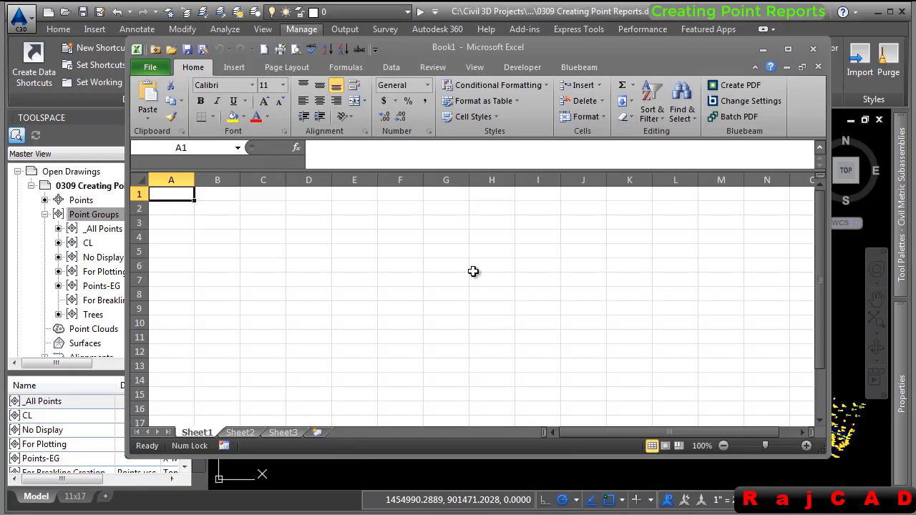
key(ctrl+v)
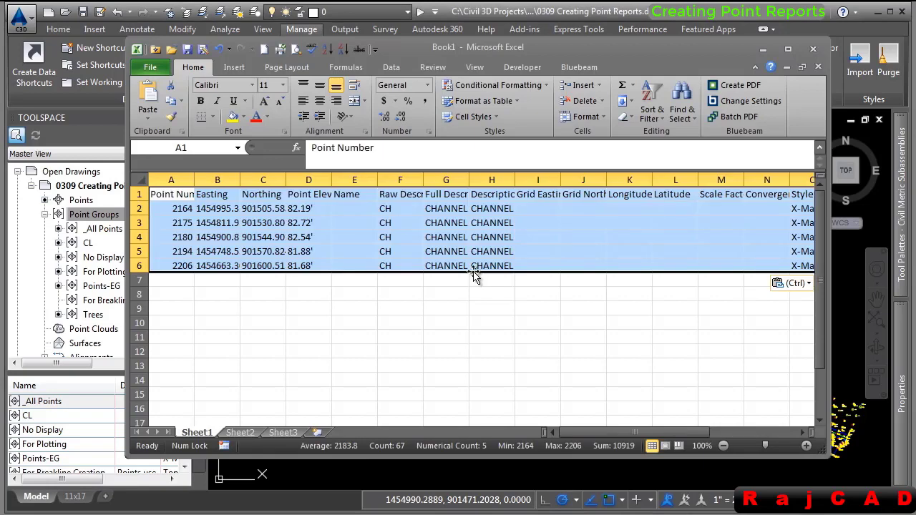
click(813, 48)
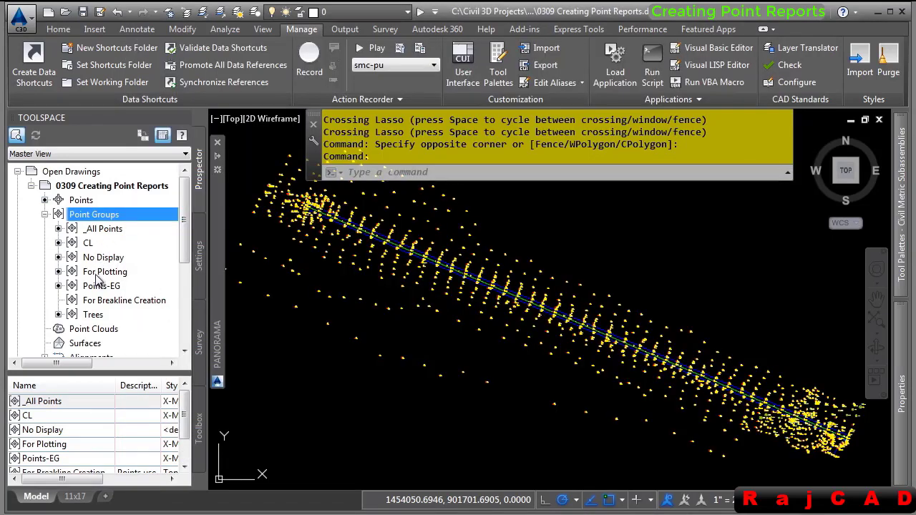
- Try exporting the Trees point group in PNEZD (space delimited) format, and cancel the export
click(97, 314)
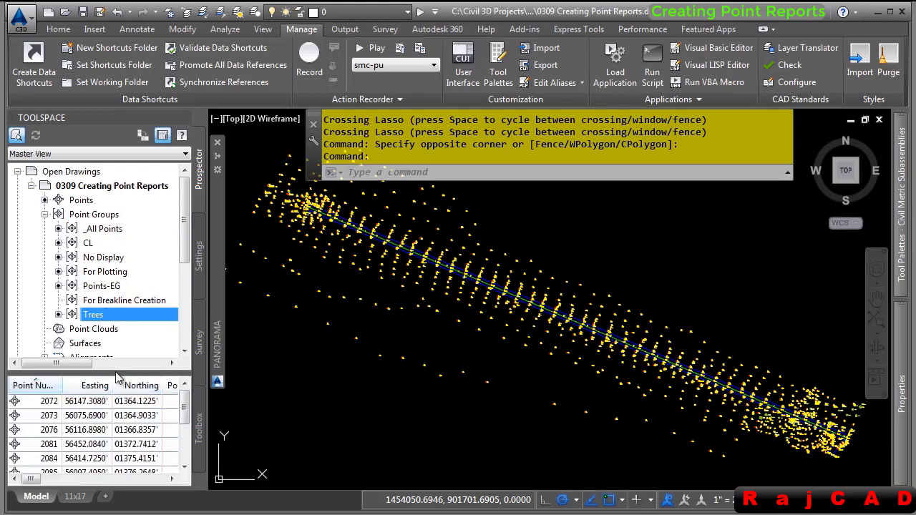
right_click(101, 316)
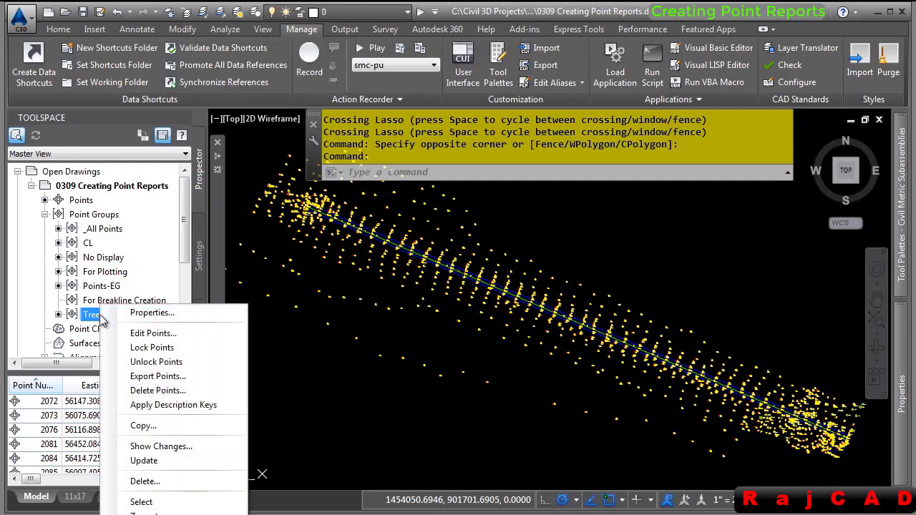
click(158, 376)
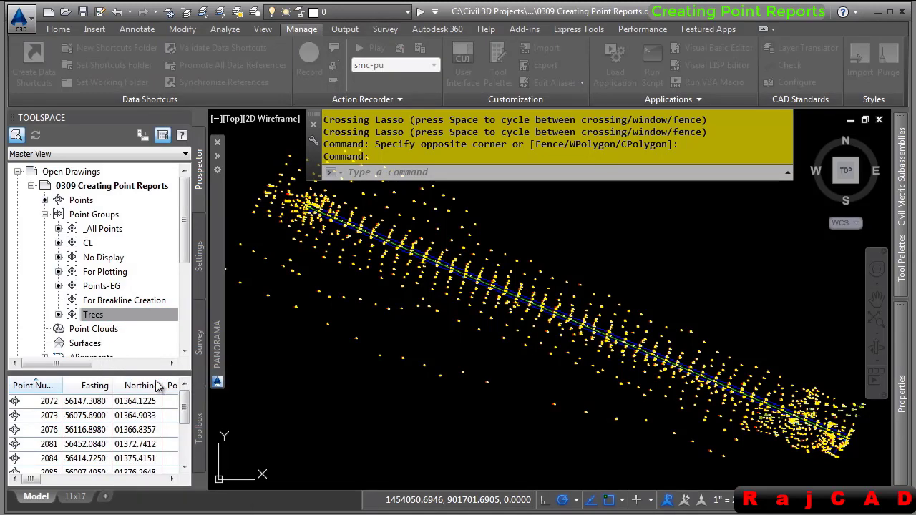
click(400, 178)
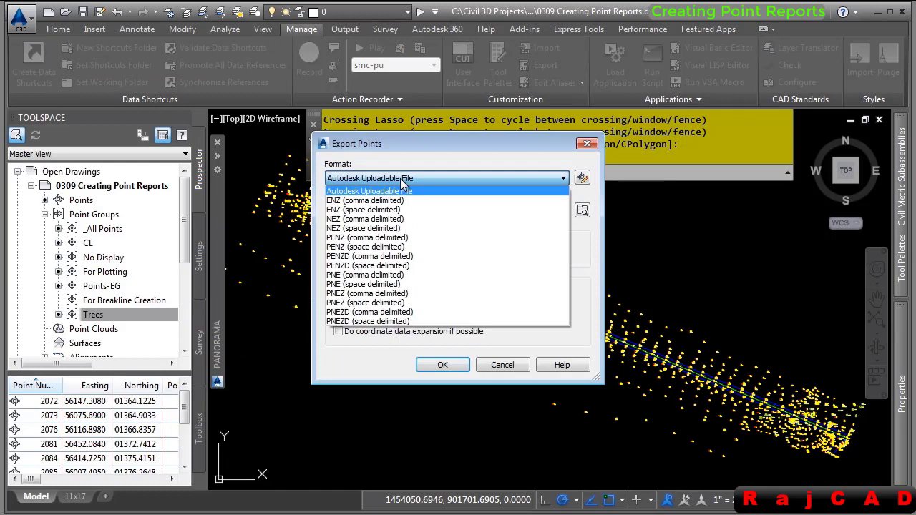
click(416, 320)
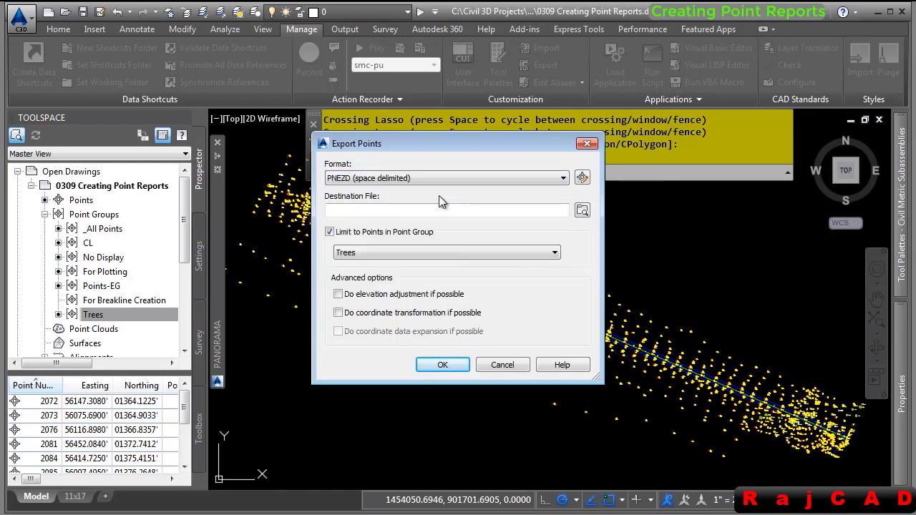
click(503, 365)
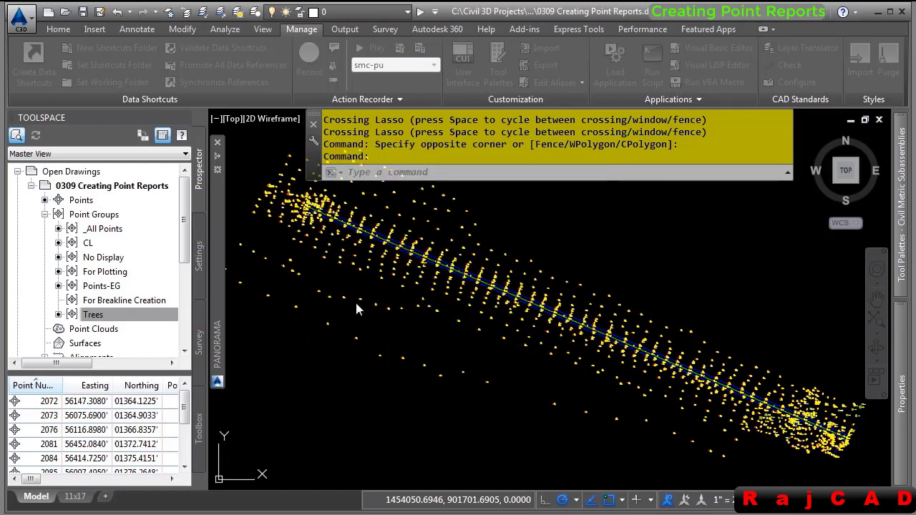
- Find the point reports in the Reports Manager and start the Station Offset to Points report
click(199, 429)
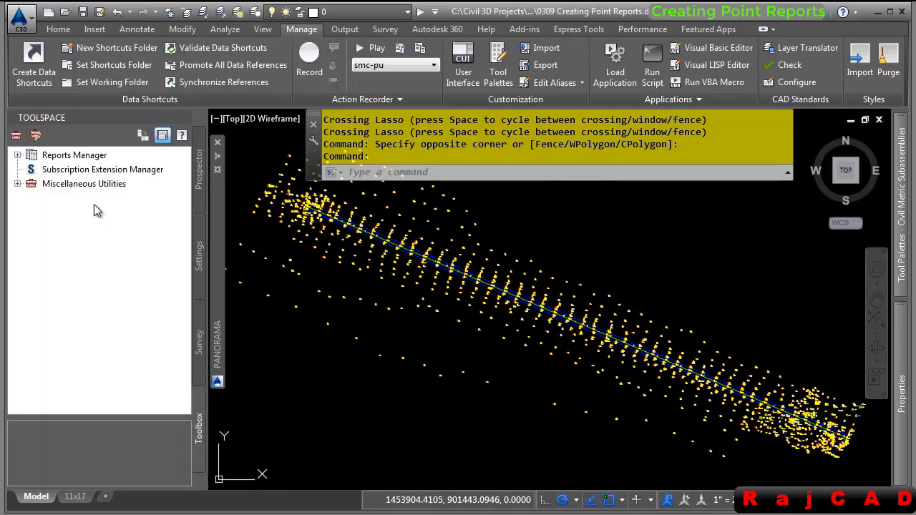
click(18, 155)
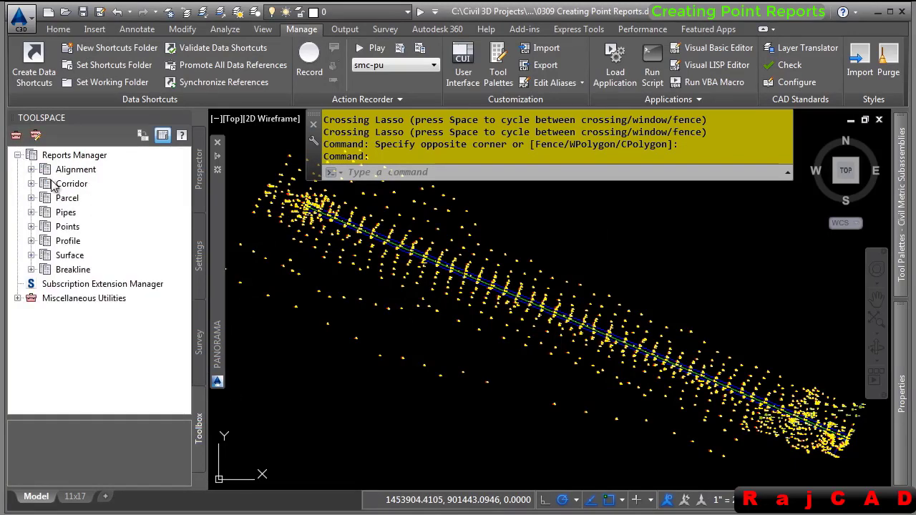
click(31, 226)
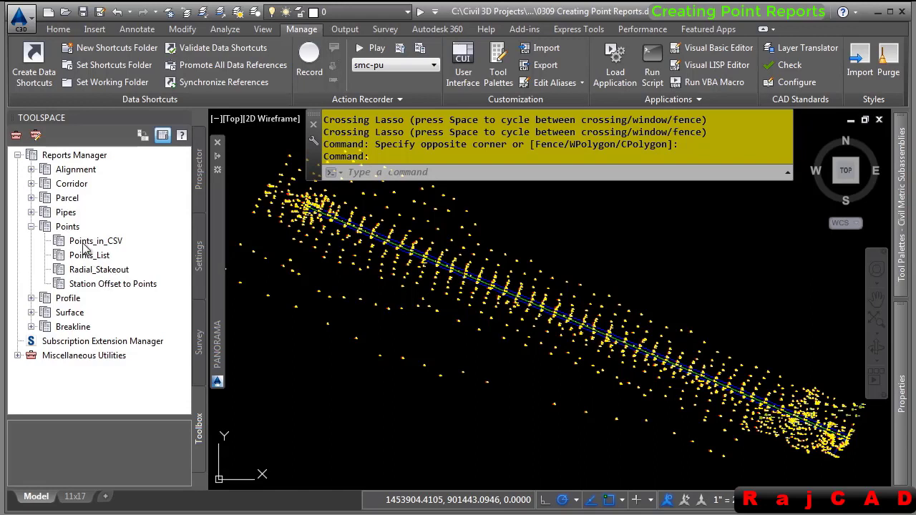
click(104, 285)
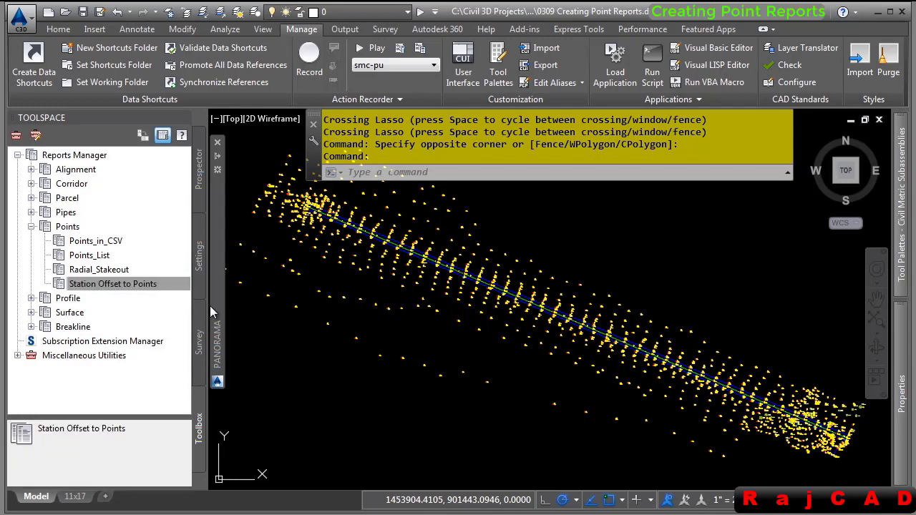
double_click(138, 284)
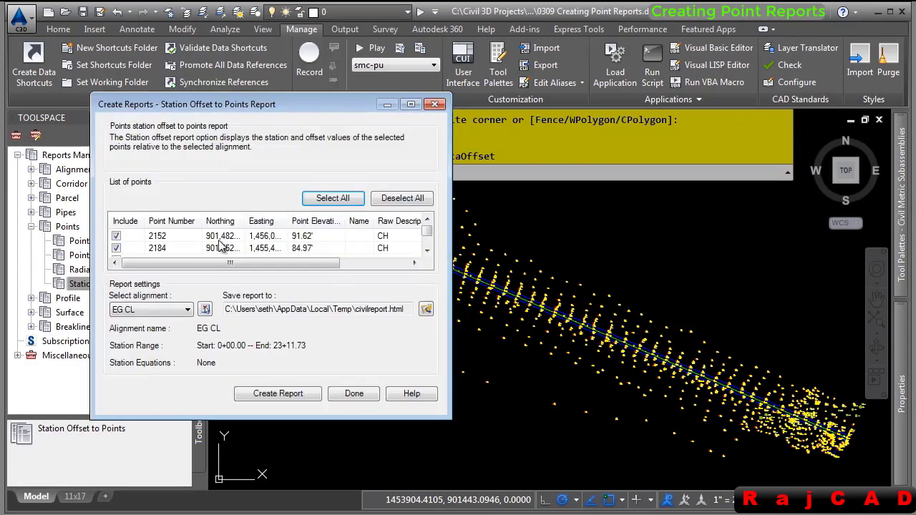
- Create the station offset report for all listed points relative to the EG CL alignment and review its table
drag(270, 104, 458, 90)
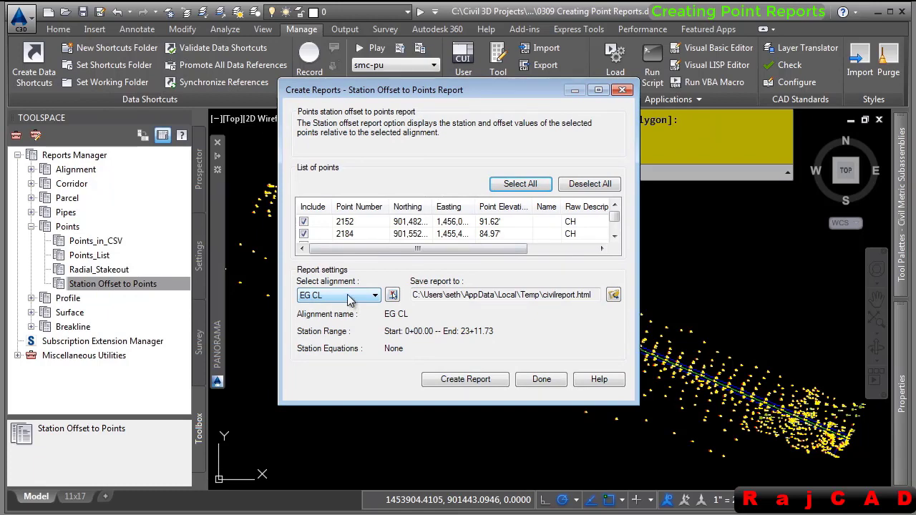
scroll(614, 229, down, 3)
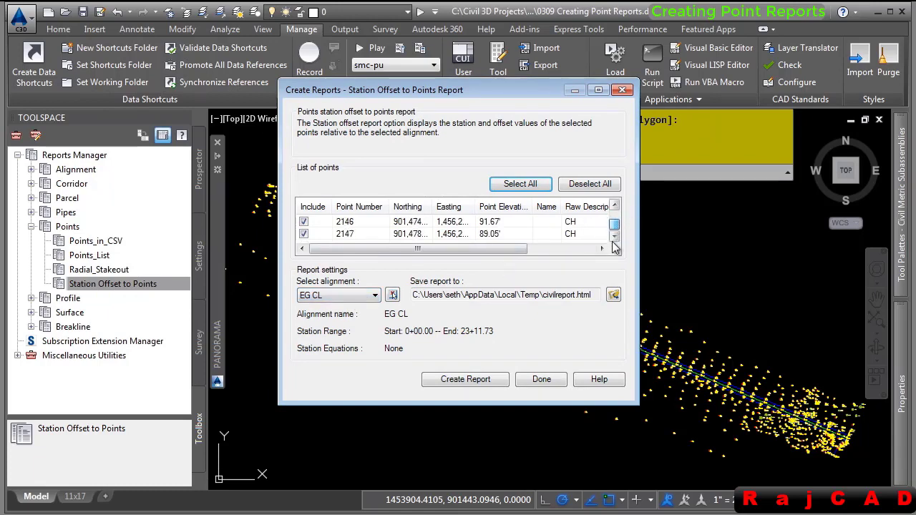
scroll(614, 229, up, 3)
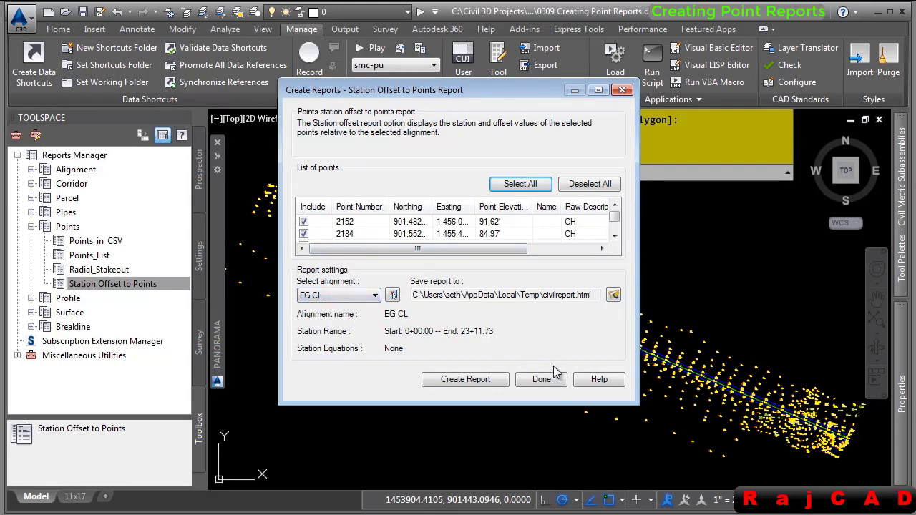
click(473, 380)
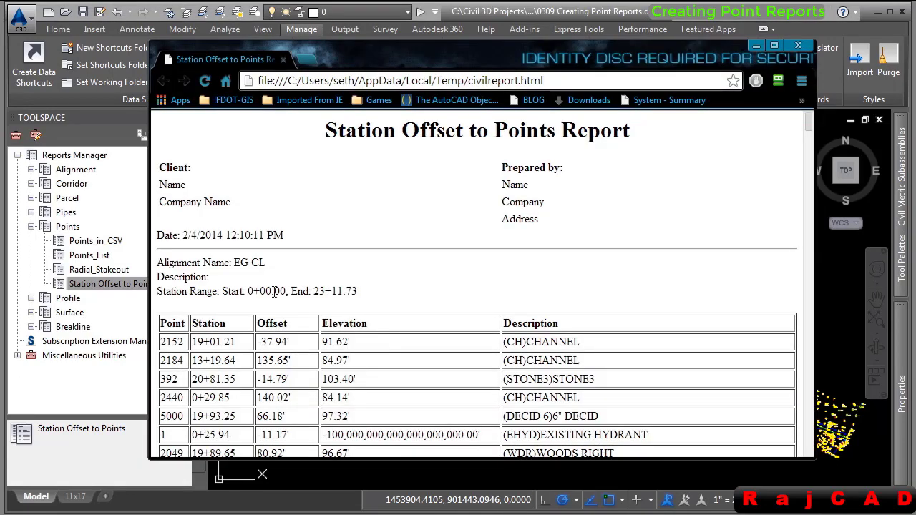
scroll(412, 231, down, 5)
scroll(412, 231, up, 2)
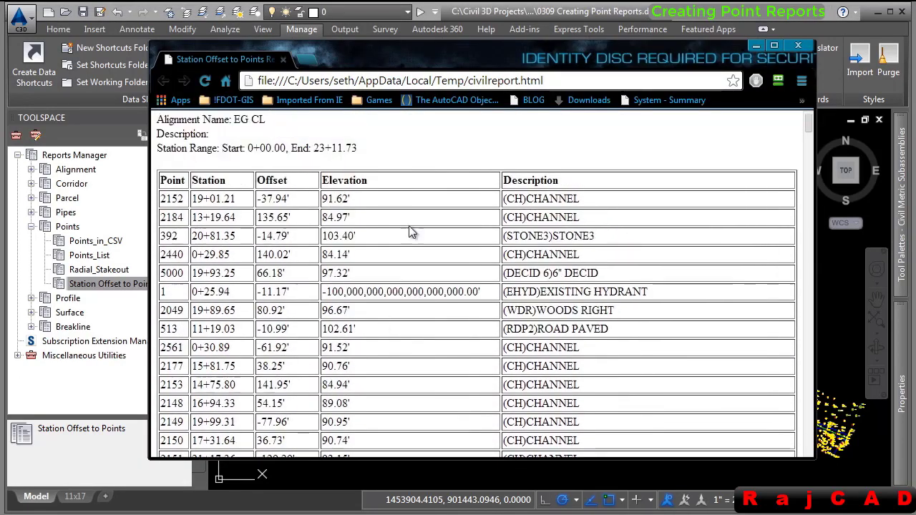